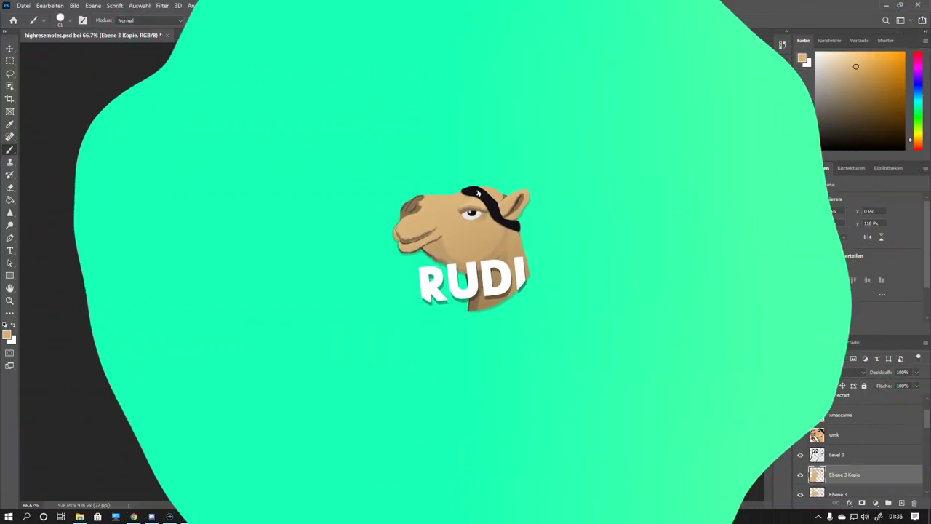
# Paint tan fur below the camel's eye and shade the lower neck line darker brown
pyautogui.moveTo(400, 176)
pyautogui.mouseDown()
pyautogui.moveTo(422, 179)
pyautogui.moveTo(401, 237)
pyautogui.moveTo(426, 201)
pyautogui.moveTo(448, 214)
pyautogui.mouseUp()
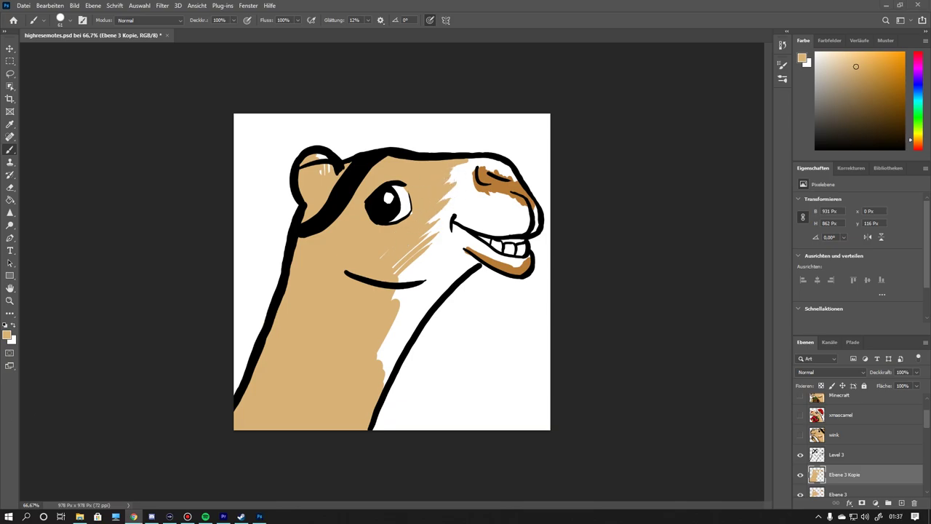
pyautogui.keyDown('alt'); pyautogui.click(458, 171); pyautogui.keyUp('alt')
pyautogui.moveTo(390, 364)
pyautogui.mouseDown()
pyautogui.moveTo(362, 426)
pyautogui.moveTo(411, 331)
pyautogui.mouseUp()
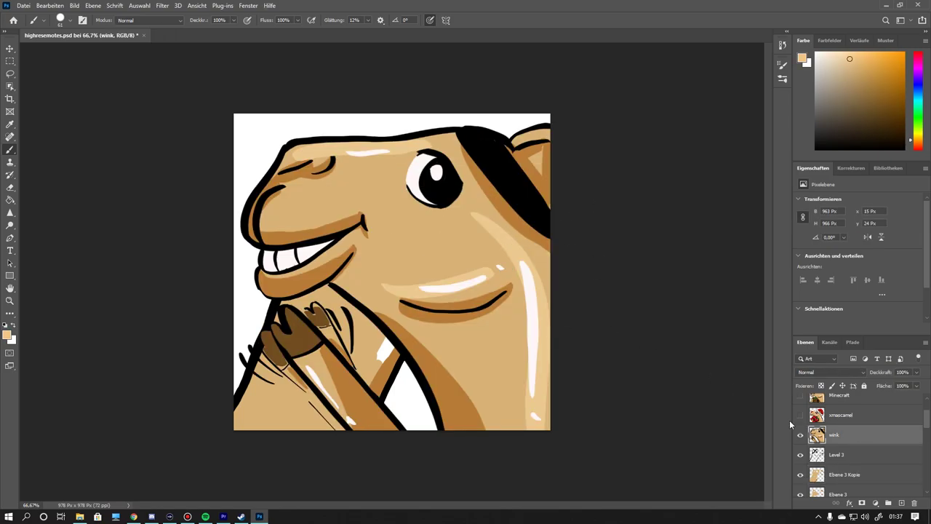
pyautogui.keyDown('alt'); pyautogui.click(346, 283); pyautogui.keyUp('alt')
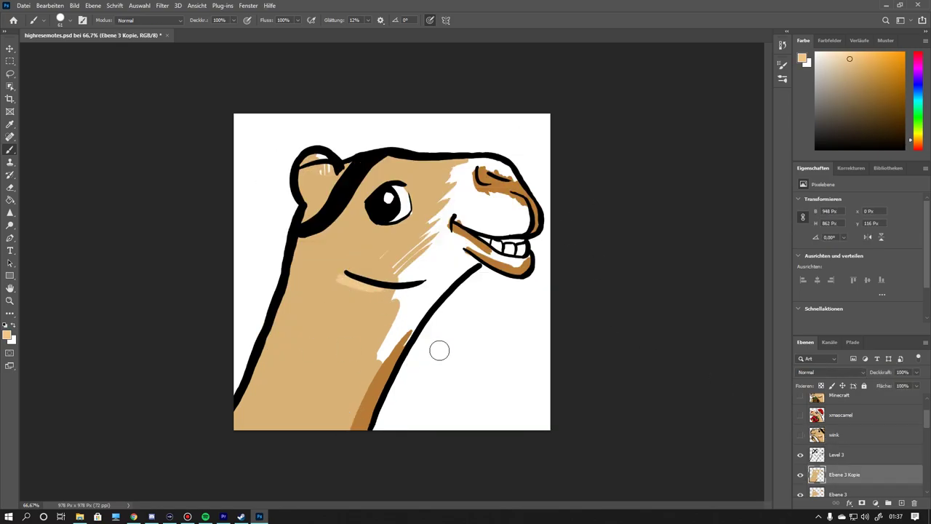
# Save the progress as a PNG in the Levels folder and duplicate the colour layer
pyautogui.hotkey('ctrl', 'shift', 's')
pyautogui.doubleClick(104, 81)
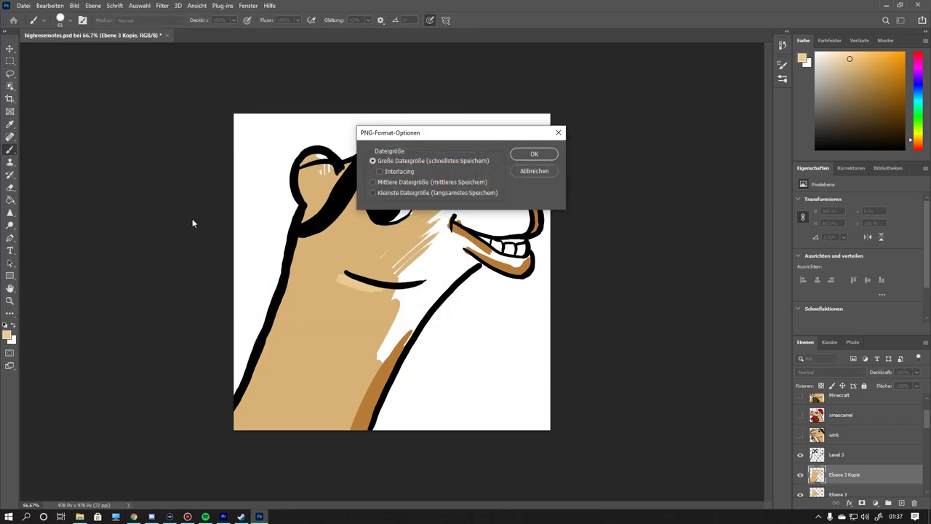
pyautogui.press('Return')
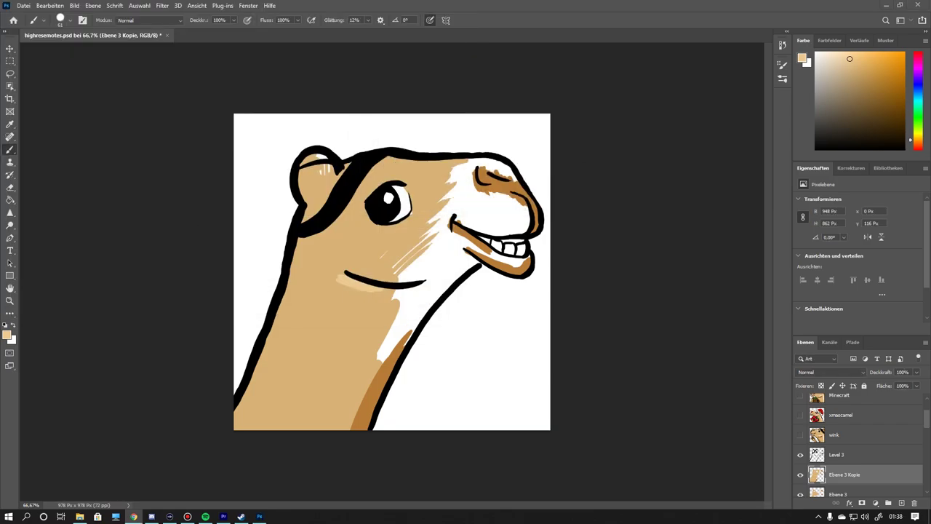
pyautogui.hotkey('ctrl', 'j')
# Paint the white neck area tan and add a light tan highlight on the head
pyautogui.keyDown('alt'); pyautogui.click(386, 324); pyautogui.keyUp('alt')
pyautogui.moveTo(393, 324)
pyautogui.mouseDown()
pyautogui.moveTo(381, 370)
pyautogui.moveTo(415, 247)
pyautogui.moveTo(448, 275)
pyautogui.moveTo(473, 211)
pyautogui.moveTo(524, 229)
pyautogui.moveTo(502, 215)
pyautogui.moveTo(507, 163)
pyautogui.moveTo(462, 180)
pyautogui.moveTo(497, 251)
pyautogui.mouseUp()
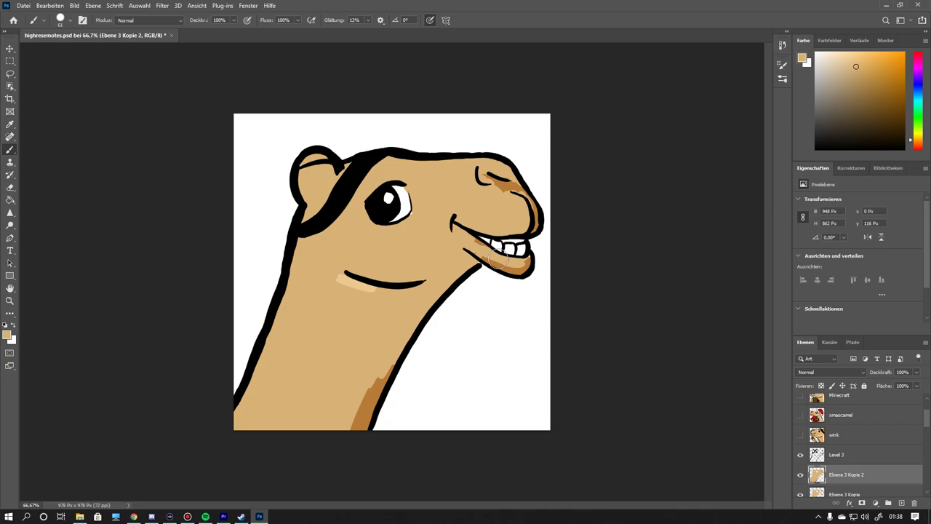
pyautogui.moveTo(397, 173); pyautogui.dragTo(462, 167)
pyautogui.keyDown('alt'); pyautogui.click(505, 182); pyautogui.keyUp('alt')
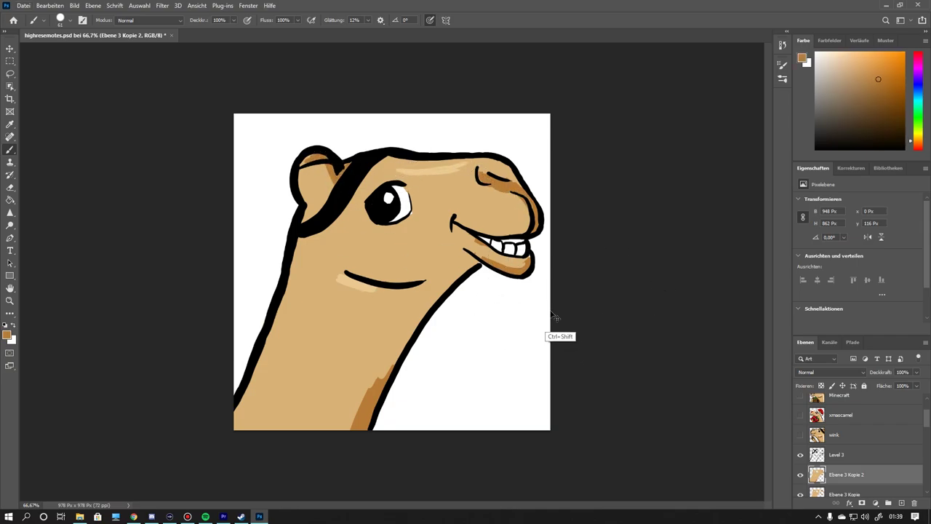
# Save the PNG again, duplicate the camel layer, and brush a light highlight atop the head
pyautogui.hotkey('ctrl', 'shift', 's')
pyautogui.press('Return')
pyautogui.press('Return')
pyautogui.hotkey('ctrl', 'j')
pyautogui.click(800, 434)
pyautogui.keyDown('alt'); pyautogui.click(440, 166); pyautogui.keyUp('alt')
pyautogui.moveTo(396, 167); pyautogui.dragTo(446, 166)
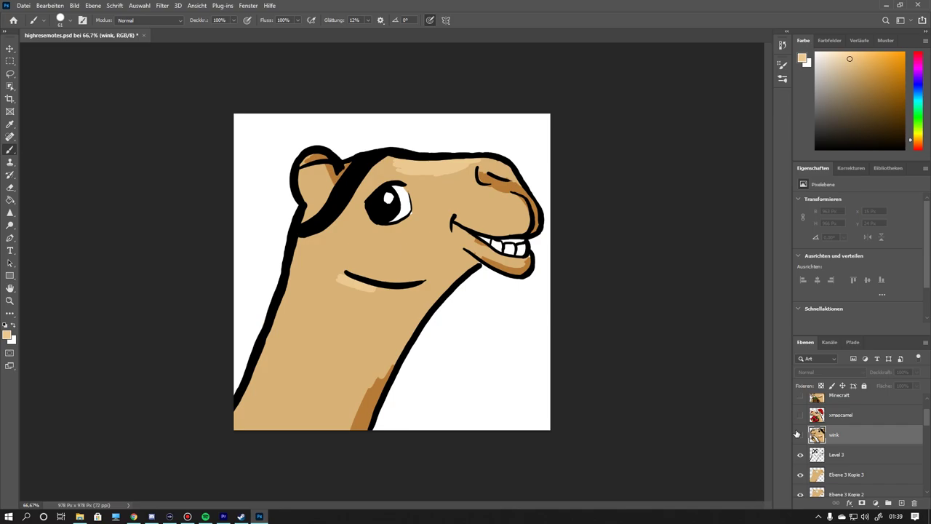
# Compare against the wink and lol emote layers, then return to the plain camel
pyautogui.click(807, 435)
pyautogui.moveTo(926, 416); pyautogui.dragTo(921, 456)
pyautogui.scroll(3, 858, 443)
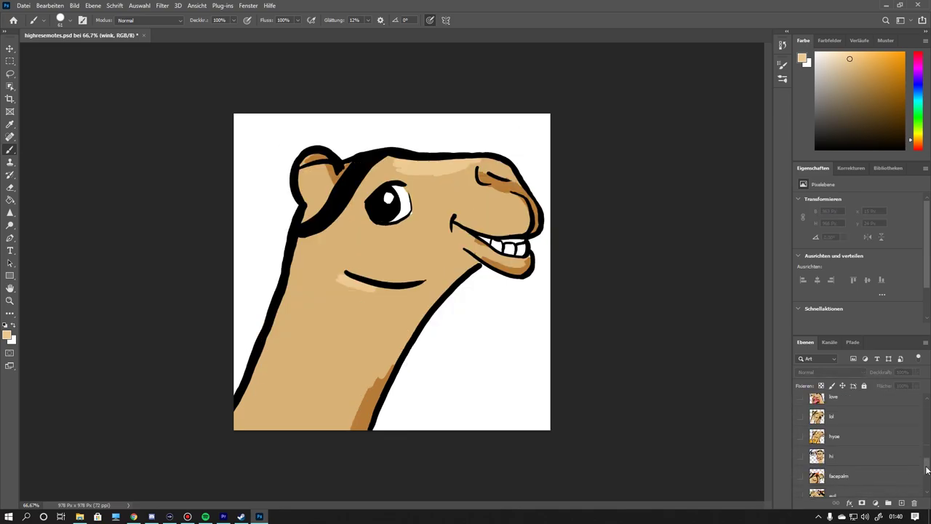
pyautogui.click(800, 415)
pyautogui.scroll(1, 858, 437)
pyautogui.click(837, 442)
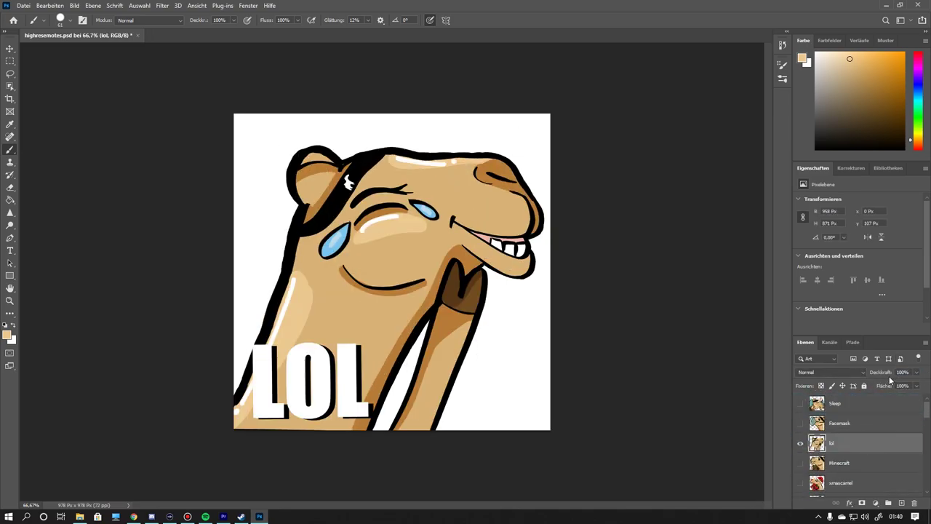
pyautogui.keyDown('alt'); pyautogui.click(488, 234); pyautogui.keyUp('alt')
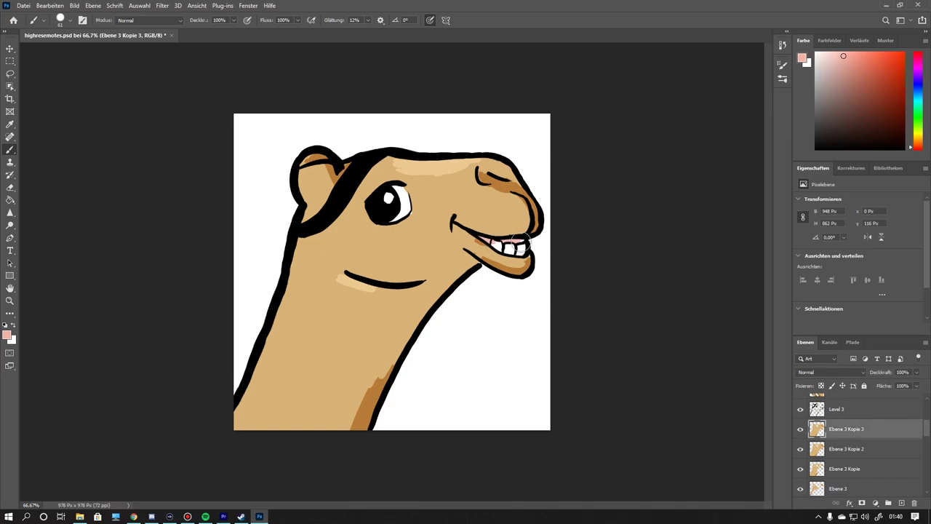
# Paint a dark brown shading stripe along the lower lip and erase stray paint
pyautogui.scroll(8, 518, 241)
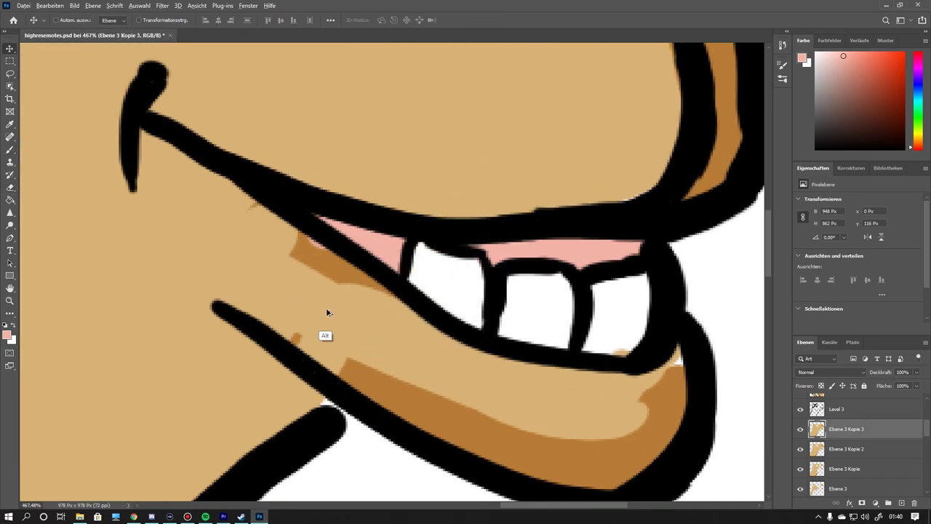
pyautogui.press('b')
pyautogui.keyDown('alt'); pyautogui.click(327, 313); pyautogui.keyUp('alt')
pyautogui.moveTo(297, 260); pyautogui.dragTo(593, 446)
pyautogui.keyDown('alt'); pyautogui.click(593, 446); pyautogui.keyUp('alt')
pyautogui.moveTo(196, 283)
pyautogui.mouseDown()
pyautogui.moveTo(566, 436)
pyautogui.moveTo(665, 374)
pyautogui.mouseUp()
pyautogui.press('e')
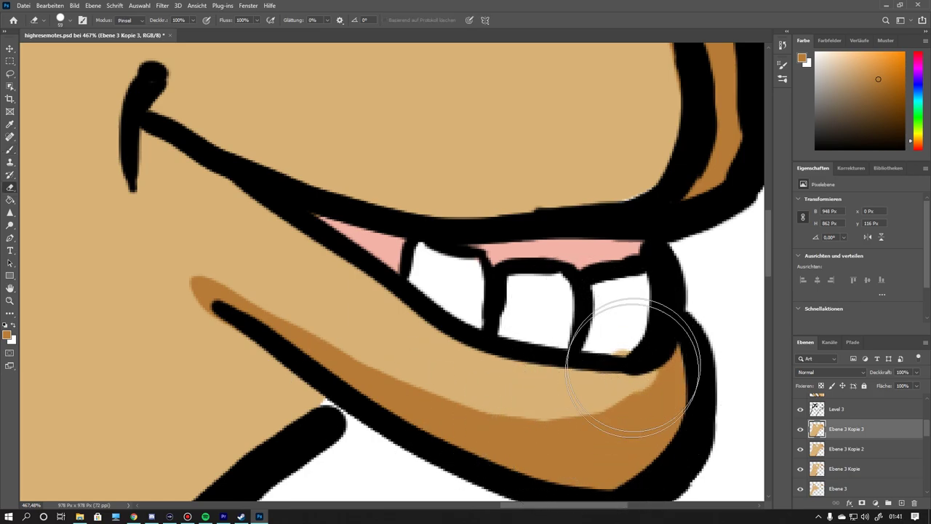
# Paint a light tan band under the chin and along the cheek line
pyautogui.hotkey('ctrl', '0')
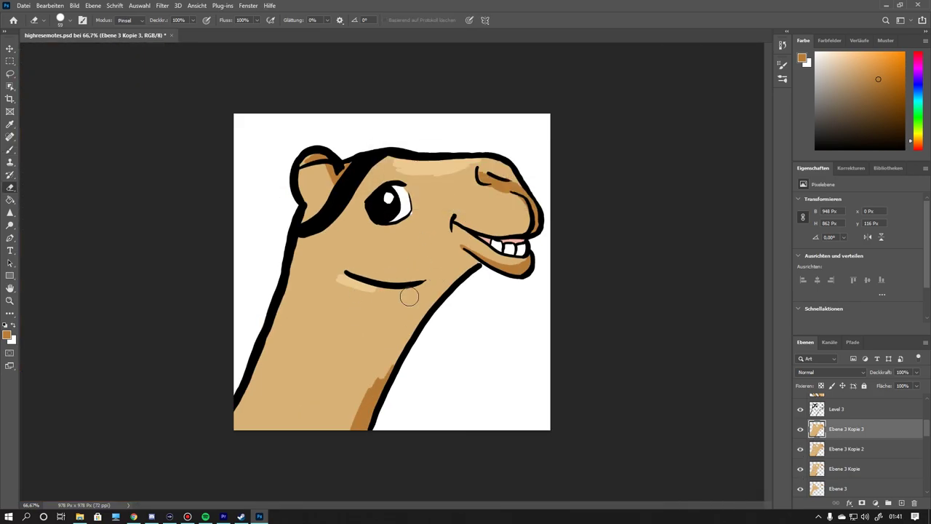
pyautogui.press('b')
pyautogui.keyDown('alt'); pyautogui.click(359, 309); pyautogui.keyUp('alt')
pyautogui.moveTo(358, 309); pyautogui.dragTo(428, 282)
pyautogui.moveTo(328, 268); pyautogui.dragTo(368, 275)
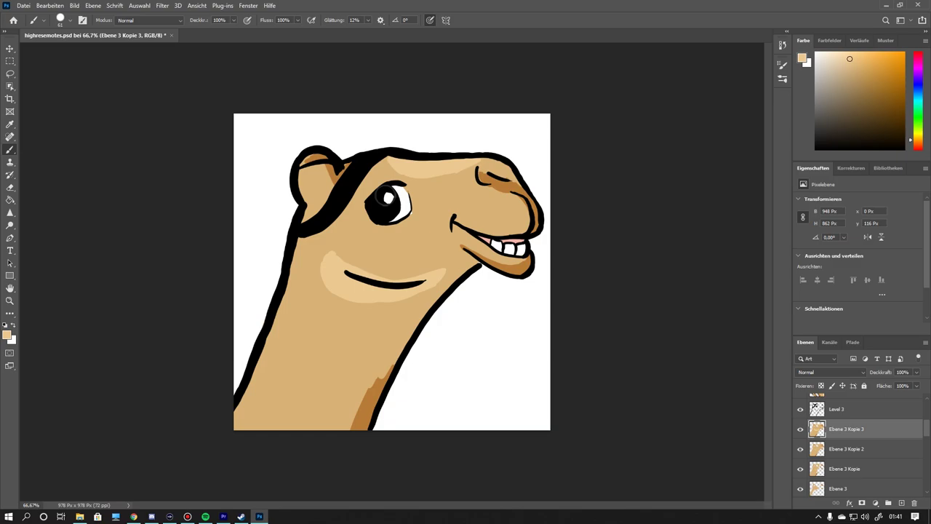
# Shade the upper lip line with the nose's brown
pyautogui.scroll(3, 858, 444)
pyautogui.keyDown('alt'); pyautogui.click(483, 173); pyautogui.keyUp('alt')
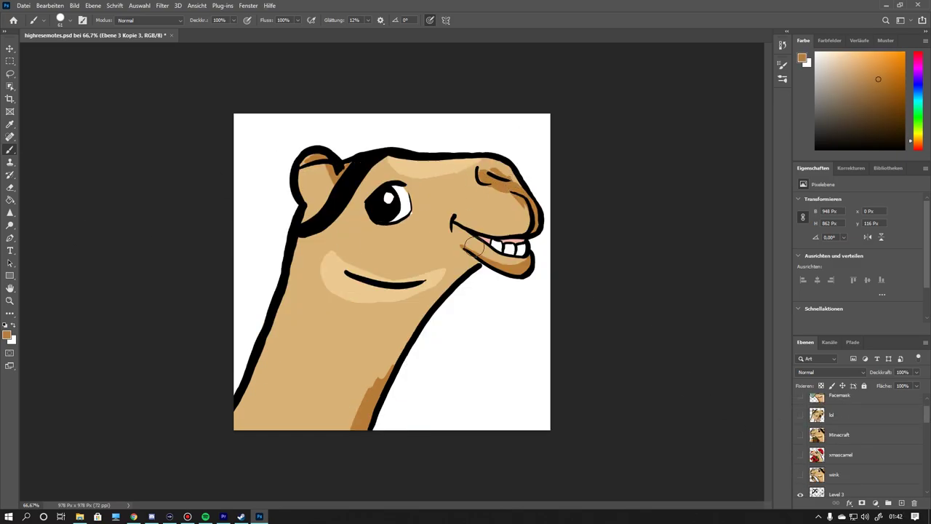
pyautogui.moveTo(474, 246); pyautogui.dragTo(518, 231)
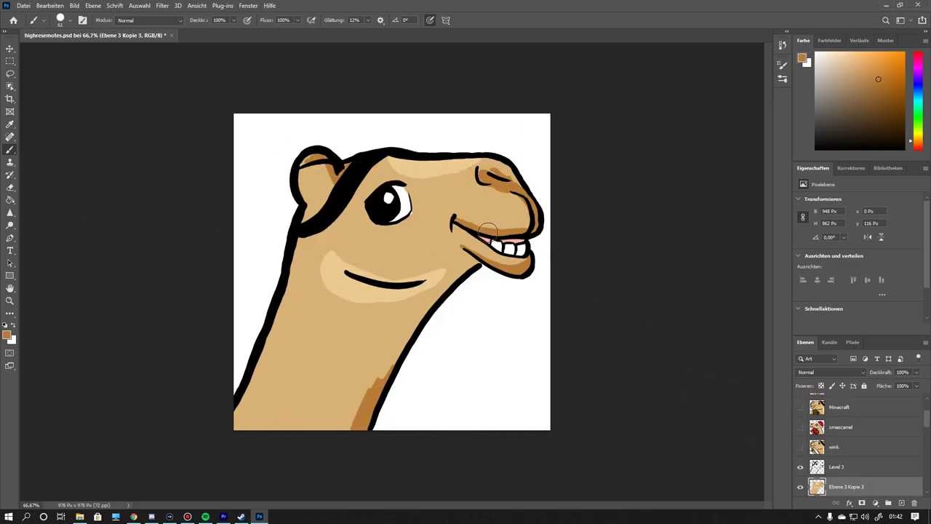
# Alt-drag to duplicate the Level 3 line-art layer
pyautogui.press('v')
pyautogui.moveTo(837, 467); pyautogui.dragTo(848, 457)
pyautogui.press('b')
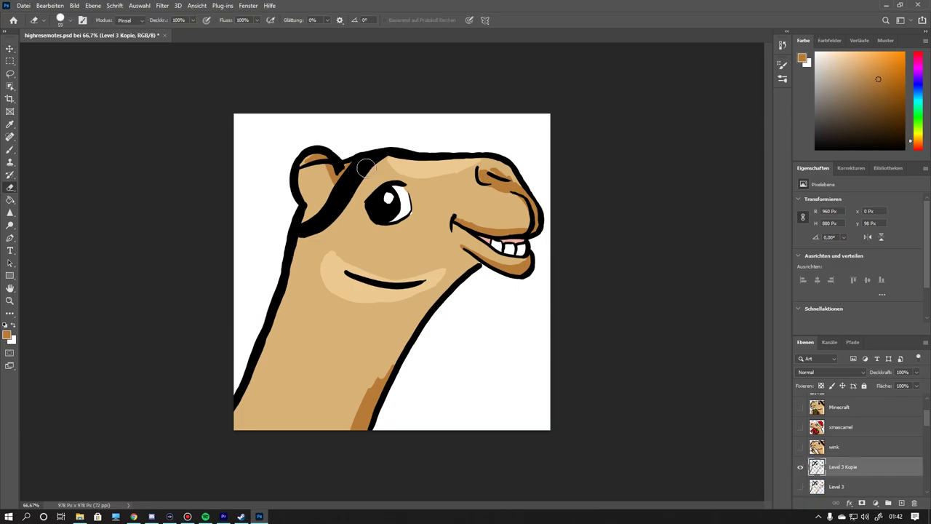
pyautogui.doubleClick(852, 470)
pyautogui.press('Escape')
pyautogui.scroll(-3, 805, 488)
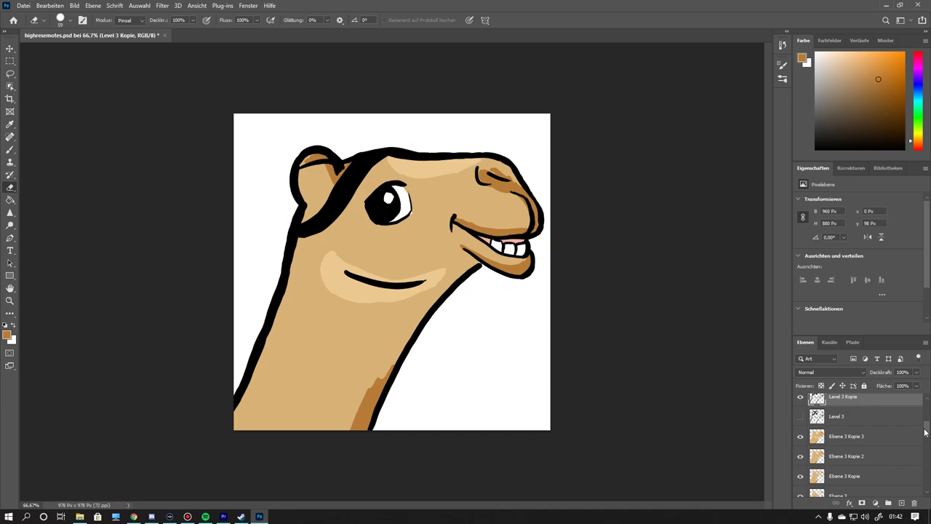
pyautogui.scroll(3, 925, 432)
pyautogui.scroll(3, 354, 146)
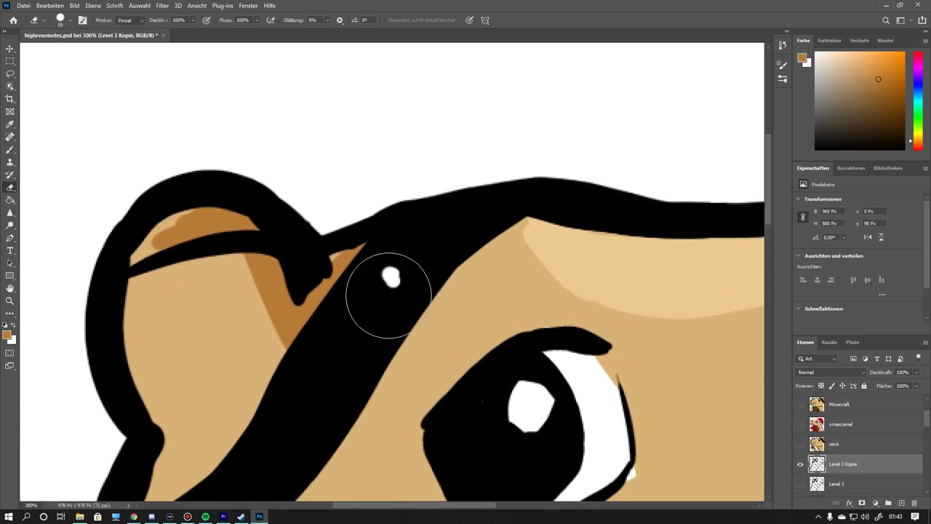
# Paint a white sparkle on the camel's headband
pyautogui.moveTo(389, 296); pyautogui.dragTo(389, 308)
pyautogui.hotkey('ctrl', 'z')
pyautogui.press('b')
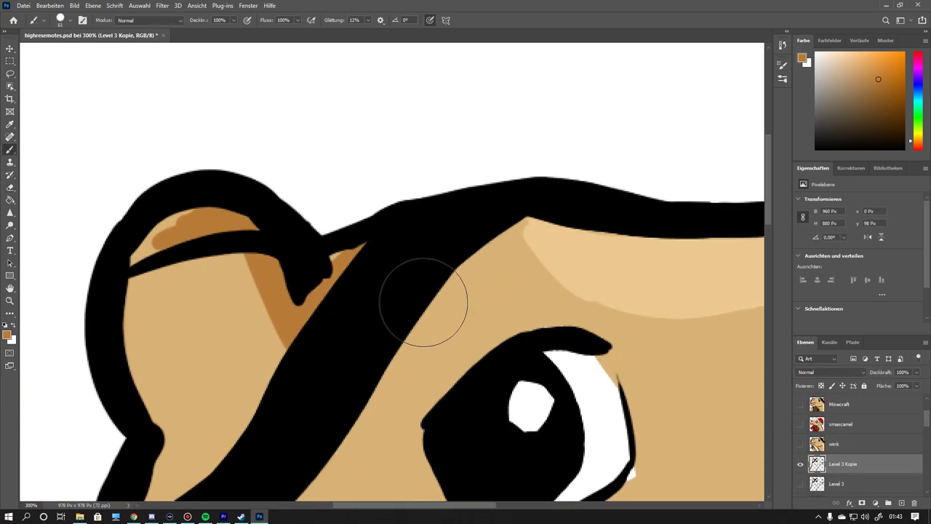
pyautogui.press('x')
pyautogui.moveTo(386, 264)
pyautogui.mouseDown()
pyautogui.moveTo(388, 325)
pyautogui.moveTo(393, 264)
pyautogui.moveTo(405, 278)
pyautogui.moveTo(383, 319)
pyautogui.mouseUp()
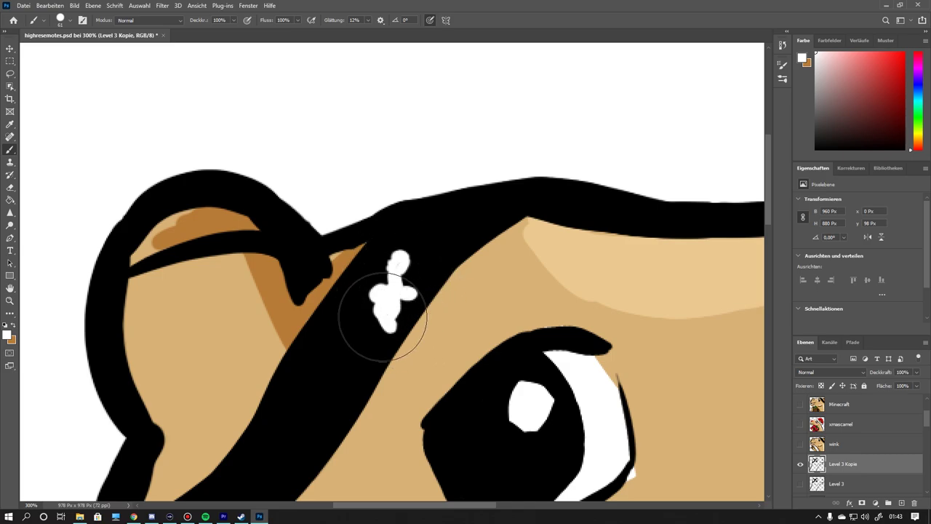
# On the fur layer, darken the lower neck brown and add white highlights
pyautogui.scroll(-5, 382, 317)
pyautogui.scroll(-3, 923, 423)
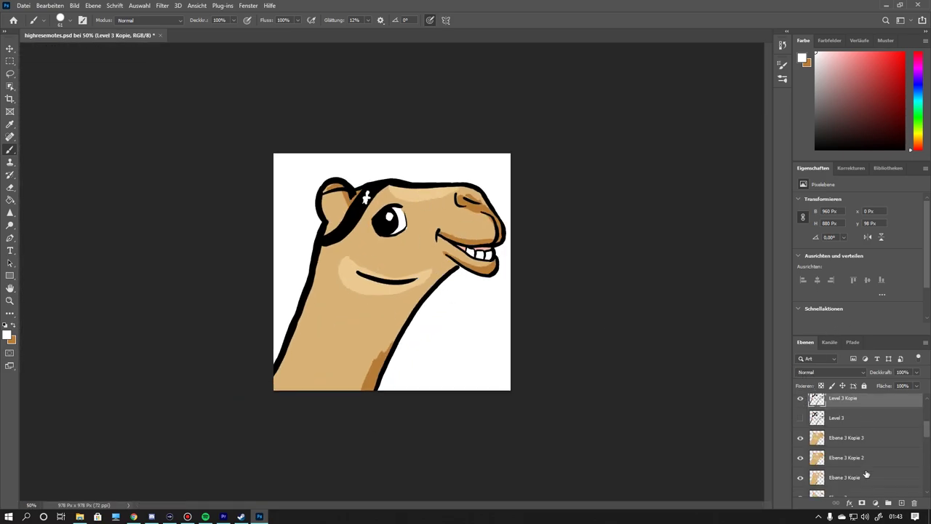
pyautogui.click(846, 437)
pyautogui.keyDown('alt'); pyautogui.click(371, 382); pyautogui.keyUp('alt')
pyautogui.moveTo(367, 385)
pyautogui.mouseDown()
pyautogui.moveTo(406, 311)
pyautogui.moveTo(371, 377)
pyautogui.moveTo(329, 399)
pyautogui.mouseUp()
pyautogui.scroll(3, 923, 430)
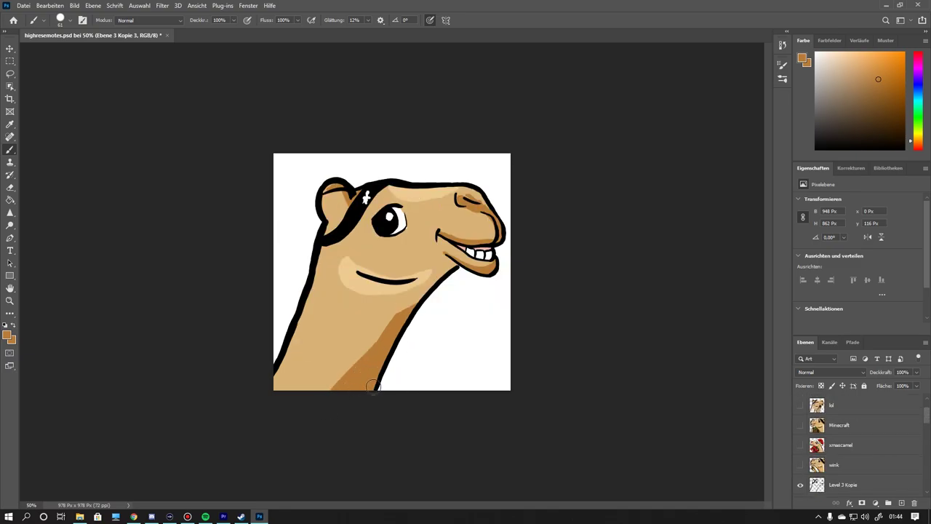
pyautogui.keyDown('ctrl'); pyautogui.click(333, 249); pyautogui.keyUp('ctrl')
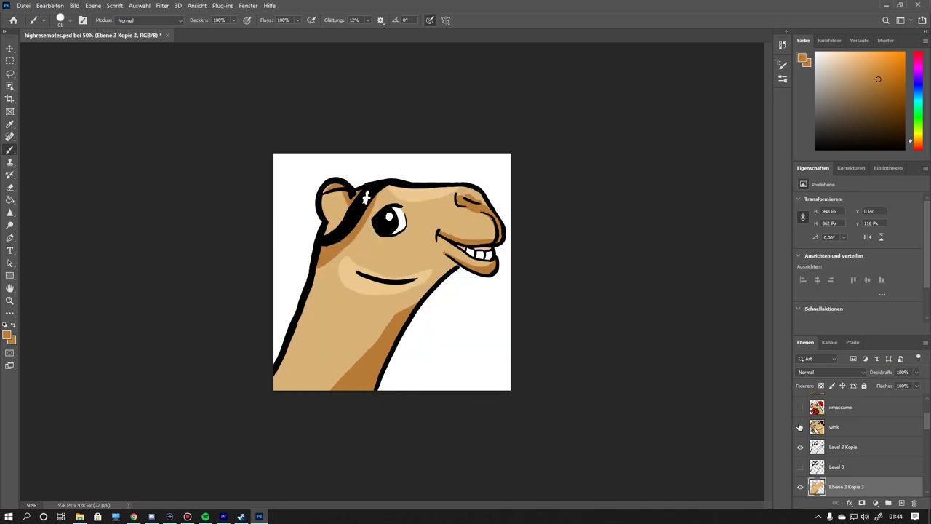
pyautogui.press('x')
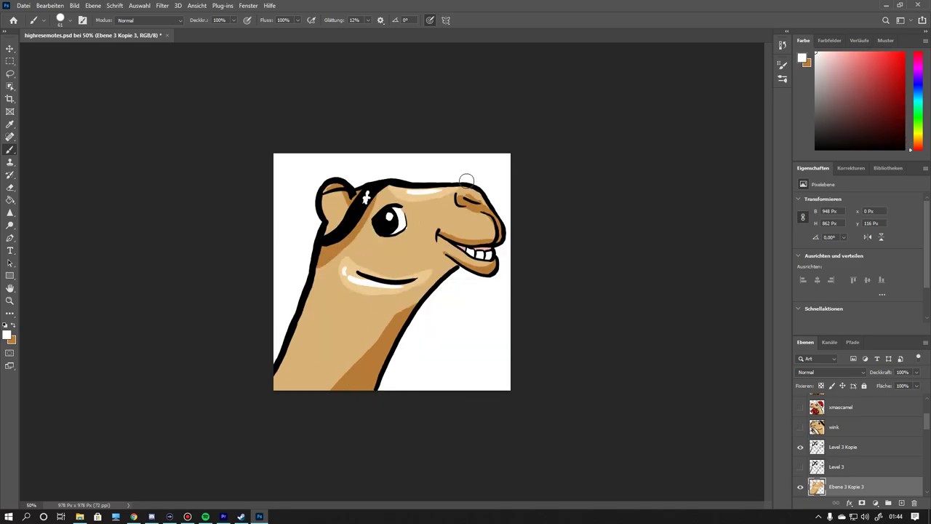
pyautogui.press('x')
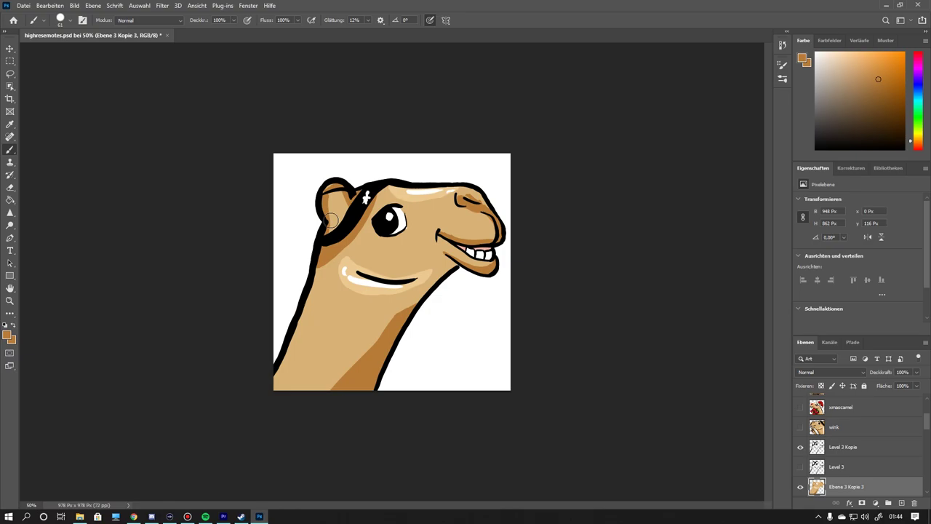
# Save the image as PNG 'level4' in the Levels folder
pyautogui.hotkey('ctrl', 'shift', 's')
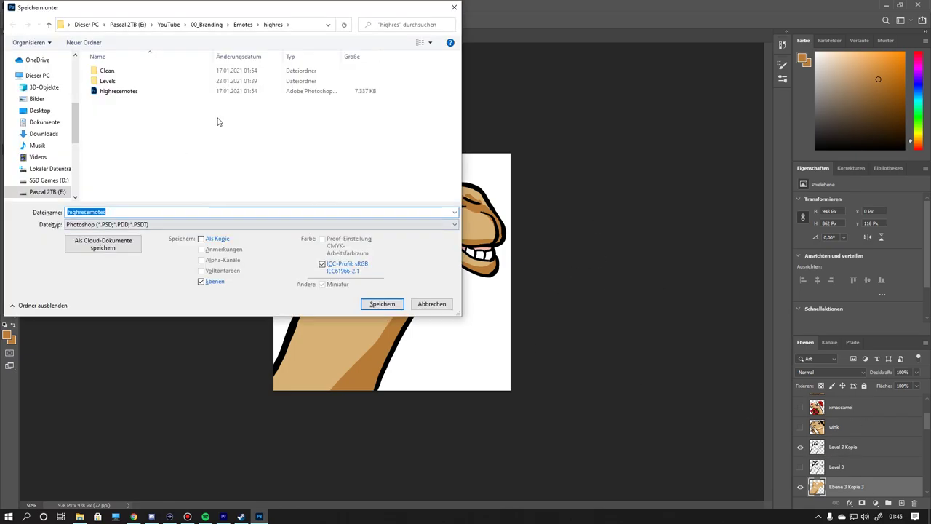
pyautogui.doubleClick(104, 78)
pyautogui.click(446, 222)
pyautogui.click(145, 356)
pyautogui.write('level4')
pyautogui.click(381, 304)
pyautogui.click(541, 150)
# Show the lol emote layer
pyautogui.scroll(-2, 873, 444)
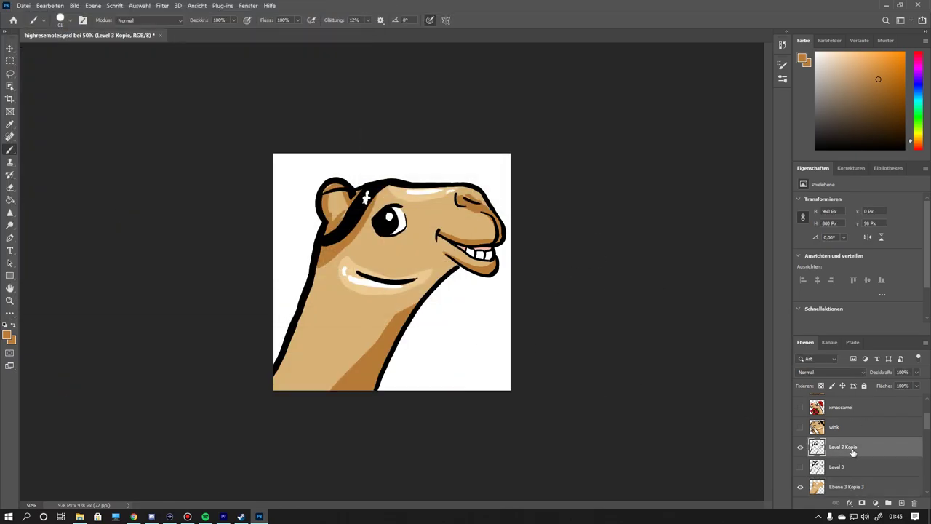
pyautogui.scroll(5, 873, 437)
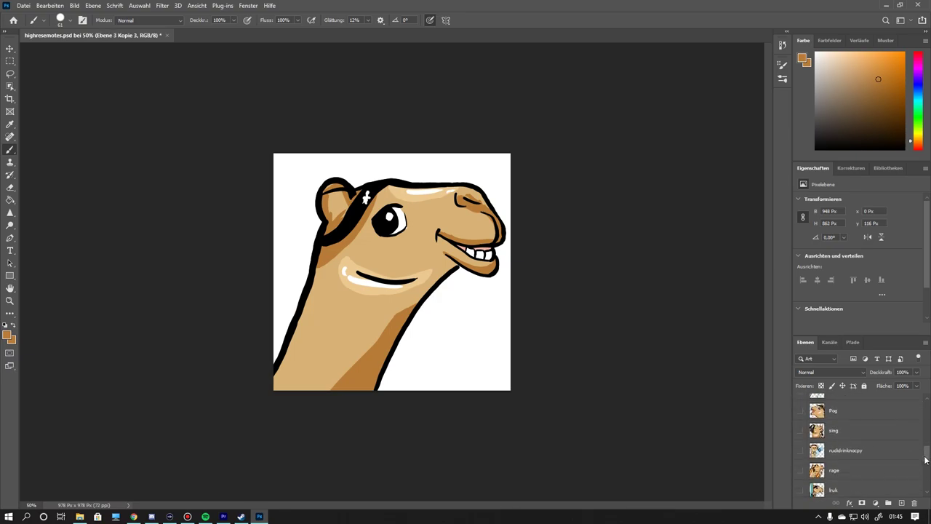
pyautogui.click(876, 444)
# Add an arm layer, fade the lol layer to 40% opacity, and trace the raised-hoof outline
pyautogui.hotkey('ctrl', 'shift', 'alt', 'n')
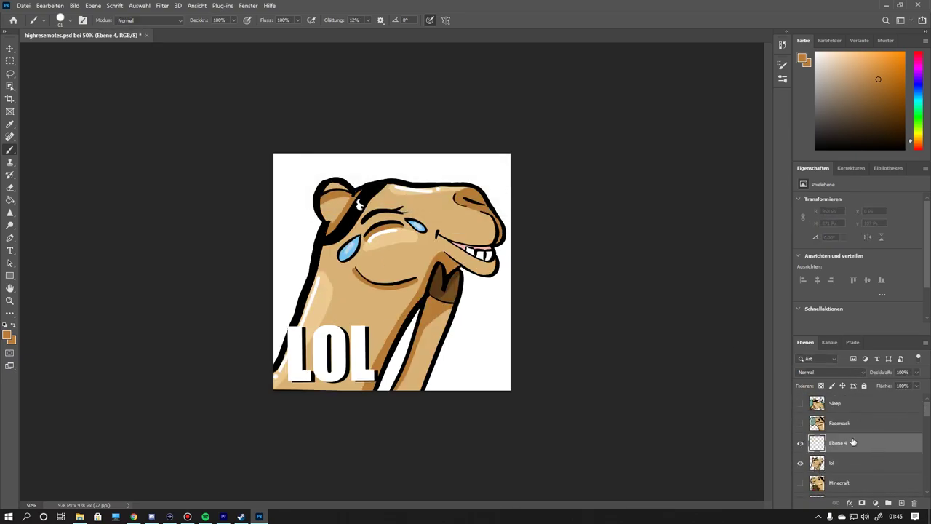
pyautogui.click(6, 326)
pyautogui.click(836, 463)
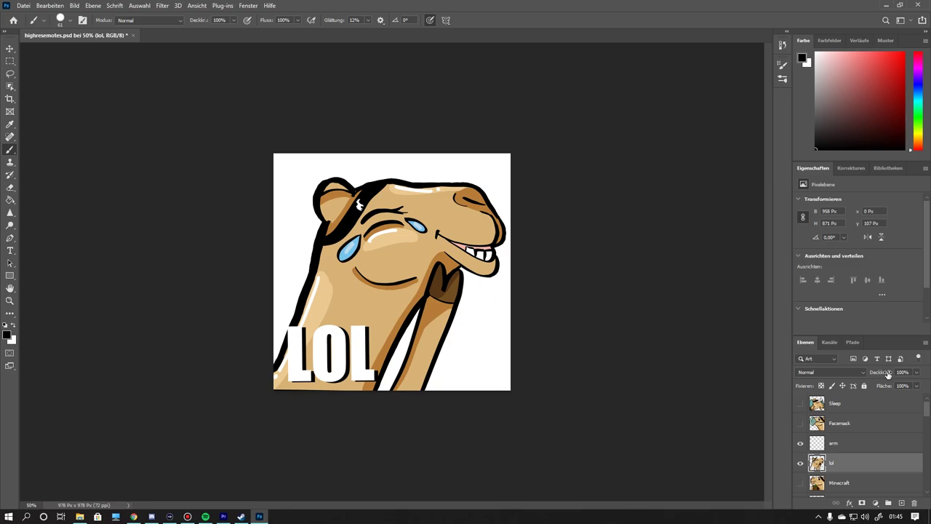
pyautogui.moveTo(890, 372); pyautogui.dragTo(886, 374)
pyautogui.hotkey('alt', ']')
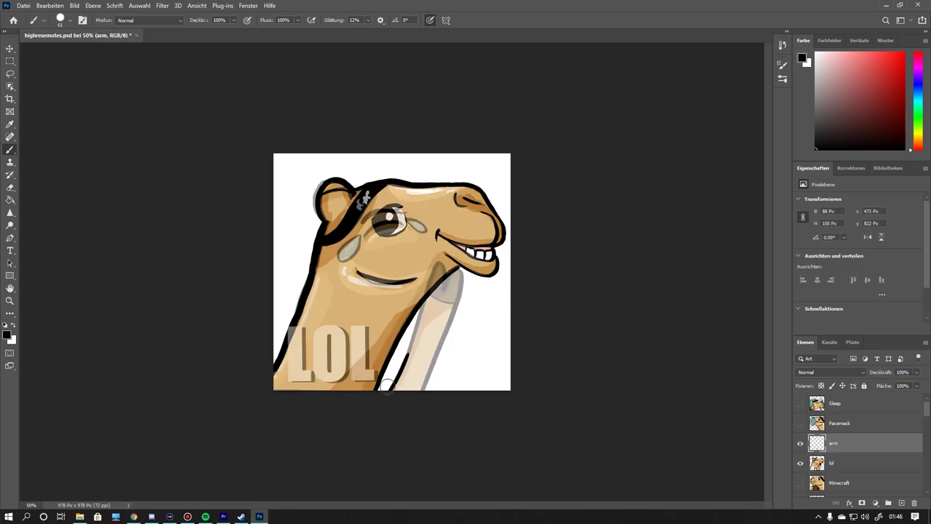
pyautogui.moveTo(385, 395)
pyautogui.mouseDown()
pyautogui.moveTo(440, 255)
pyautogui.moveTo(467, 322)
pyautogui.mouseUp()
# Move the arm layer below wink, then rotate and shrink it under the chin
pyautogui.hotkey('ctrl', '[')
pyautogui.hotkey('ctrl', '[')
pyautogui.hotkey('ctrl', '[')
pyautogui.hotkey('ctrl', '[')
pyautogui.press('v')
pyautogui.press('m')
pyautogui.hotkey('ctrl', 't')
pyautogui.moveTo(459, 285)
pyautogui.mouseDown()
pyautogui.moveTo(468, 308)
pyautogui.moveTo(466, 296)
pyautogui.mouseUp()
pyautogui.press('Return')
pyautogui.press('b')
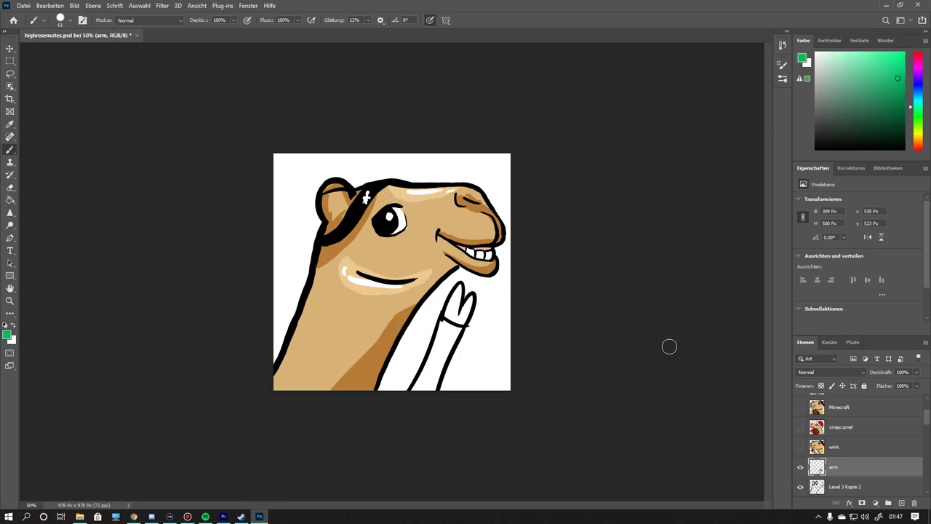
# Duplicate the Ebene 2 Kopie layer
pyautogui.scroll(-3, 859, 452)
pyautogui.click(860, 467)
pyautogui.hotkey('ctrl', 'j')
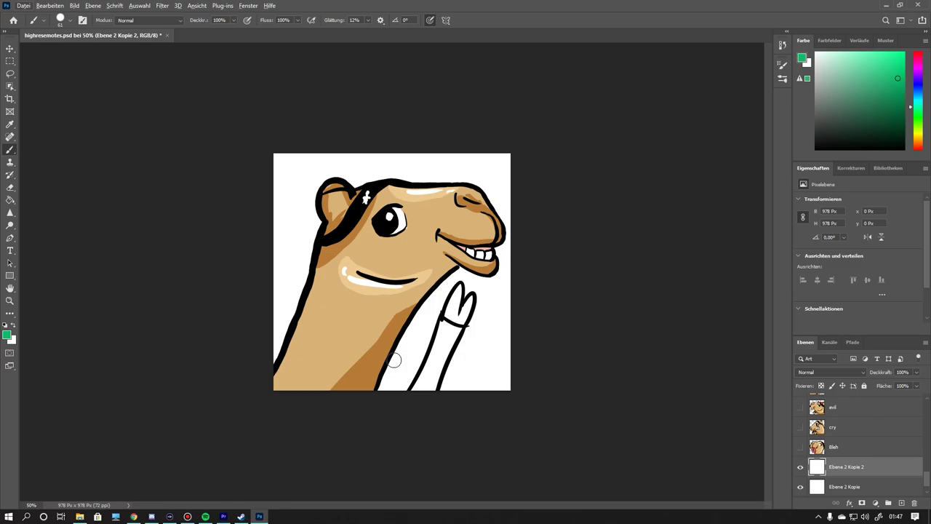
# Try a green ring around the camel with fill behind the hand, then undo it
pyautogui.moveTo(395, 157); pyautogui.dragTo(308, 198)
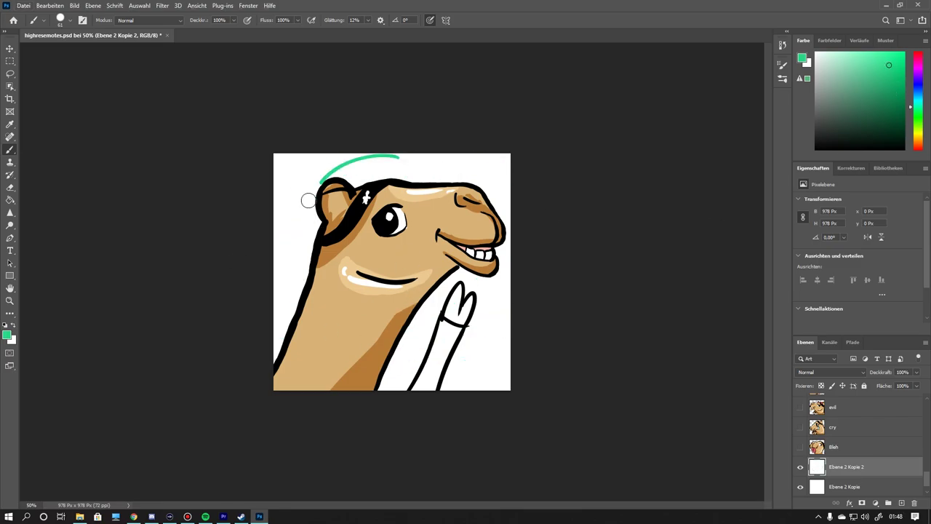
pyautogui.hotkey('ctrl', 'z')
pyautogui.moveTo(400, 163)
pyautogui.mouseDown()
pyautogui.moveTo(389, 164)
pyautogui.moveTo(407, 162)
pyautogui.mouseUp()
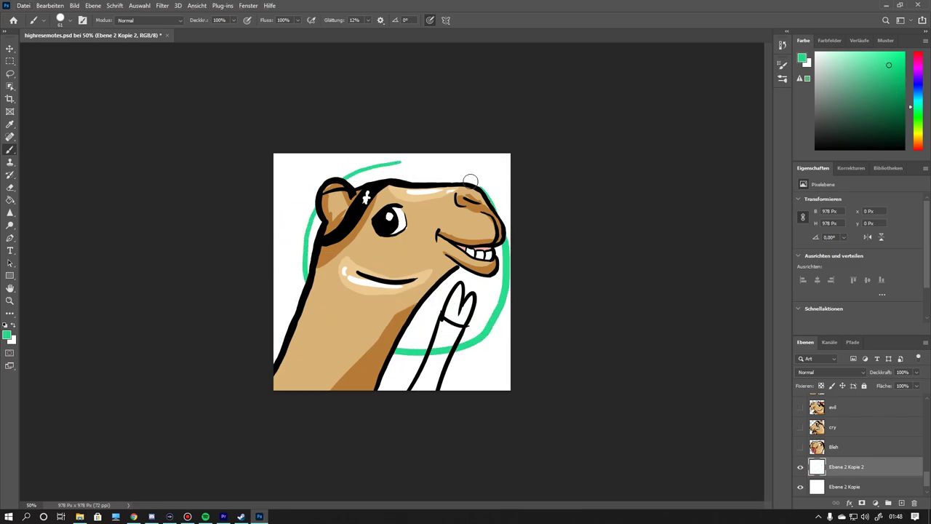
pyautogui.press('v')
pyautogui.moveTo(467, 173)
pyautogui.mouseDown()
pyautogui.moveTo(439, 173)
pyautogui.moveTo(436, 224)
pyautogui.mouseUp()
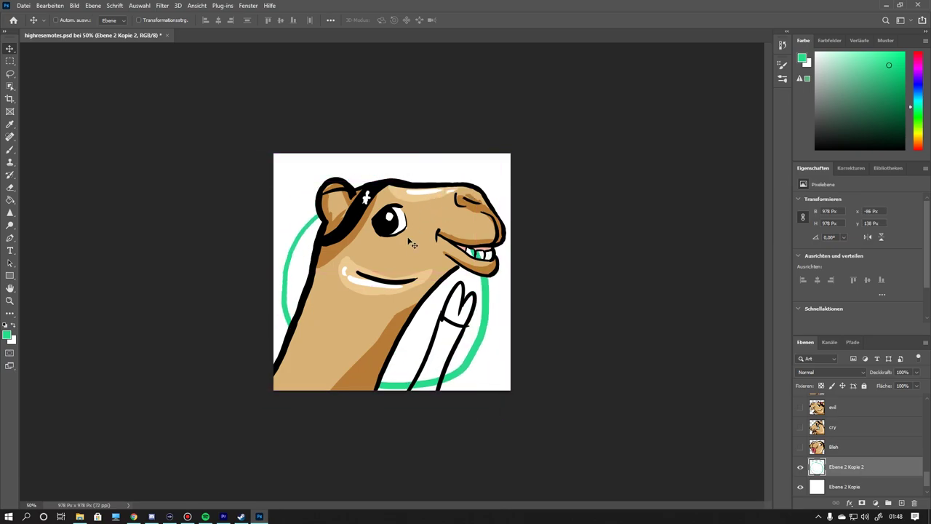
pyautogui.press('b')
pyautogui.moveTo(431, 298); pyautogui.dragTo(399, 386)
pyautogui.hotkey('ctrl', 'z')
pyautogui.hotkey('ctrl', 'z')
pyautogui.hotkey('ctrl', 'z')
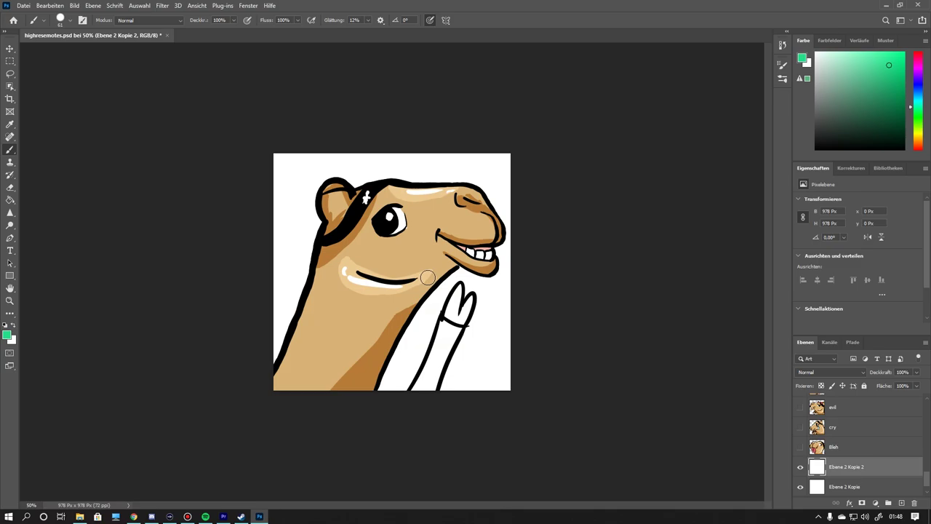
# Try a green arc and band behind the head, then undo all green strokes
pyautogui.moveTo(304, 270)
pyautogui.mouseDown()
pyautogui.moveTo(331, 178)
pyautogui.moveTo(386, 172)
pyautogui.mouseUp()
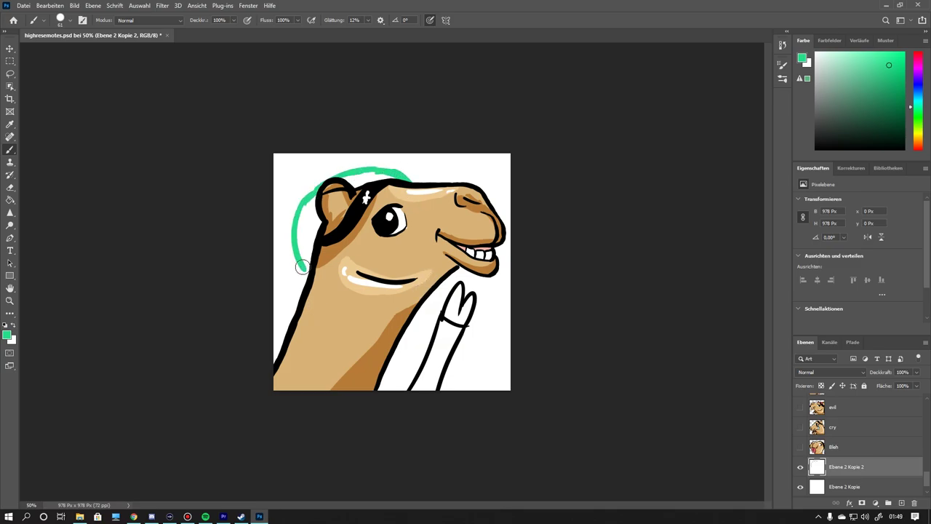
pyautogui.moveTo(311, 198); pyautogui.dragTo(311, 261)
pyautogui.moveTo(295, 213)
pyautogui.mouseDown()
pyautogui.moveTo(326, 174)
pyautogui.moveTo(380, 170)
pyautogui.moveTo(328, 180)
pyautogui.mouseUp()
pyautogui.hotkey('ctrl', 'z')
pyautogui.hotkey('ctrl', 'z')
pyautogui.hotkey('ctrl', 'z')
pyautogui.hotkey('ctrl', 'z')
pyautogui.hotkey('ctrl', 'z')
pyautogui.hotkey('ctrl', 'z')
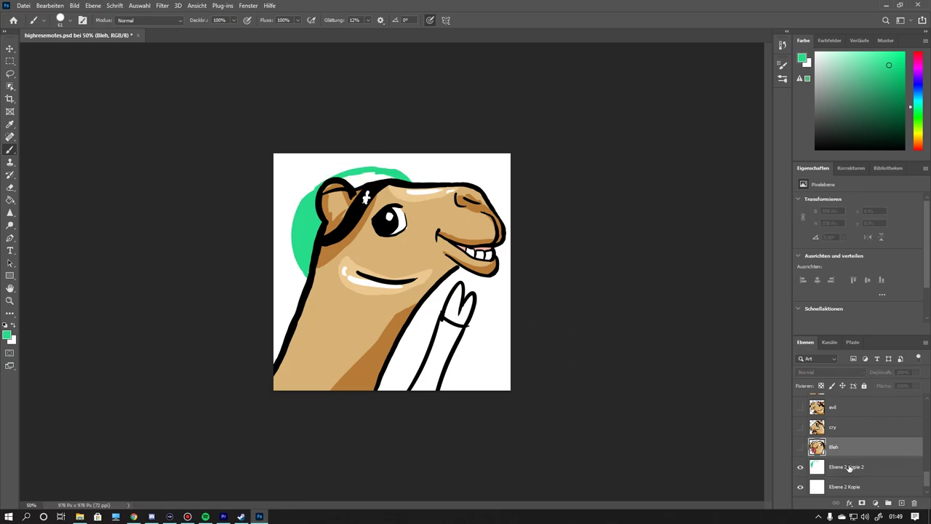
# Save the emote as PNG 'level5' in the Levels folder
pyautogui.hotkey('ctrl', 'shift', 's')
pyautogui.doubleClick(107, 81)
pyautogui.click(262, 224)
pyautogui.click(109, 297)
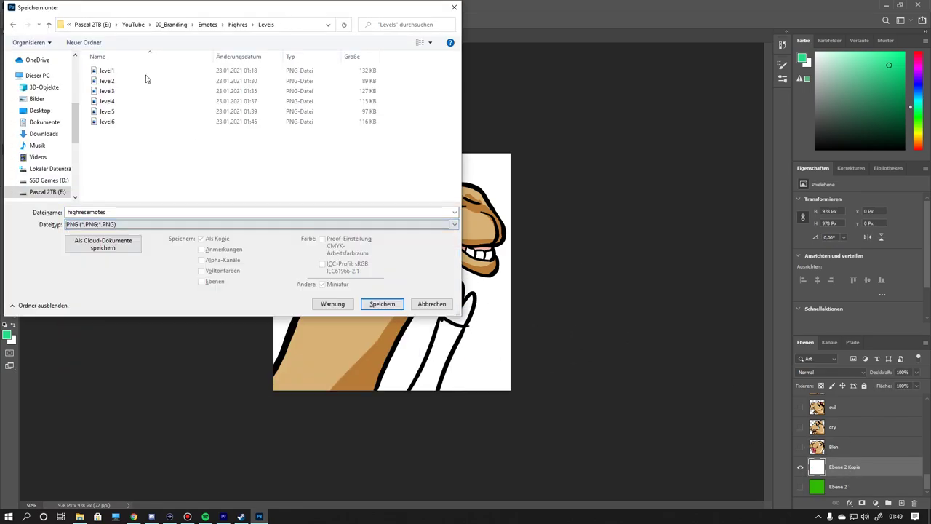
pyautogui.write('level5')
pyautogui.press('Return')
pyautogui.scroll(5, 858, 443)
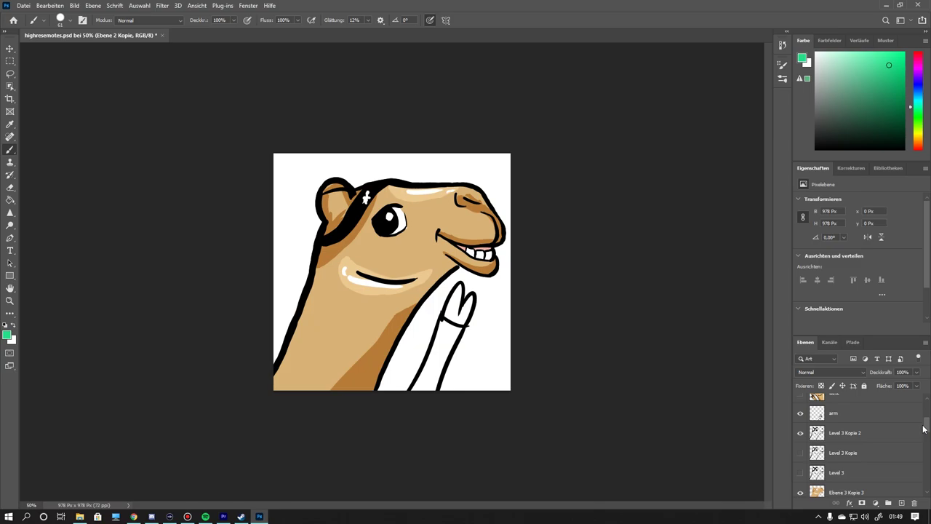
# On Ebene 3 Kopie 4, paint the raised hoof tan with a brown tip
pyautogui.click(846, 449)
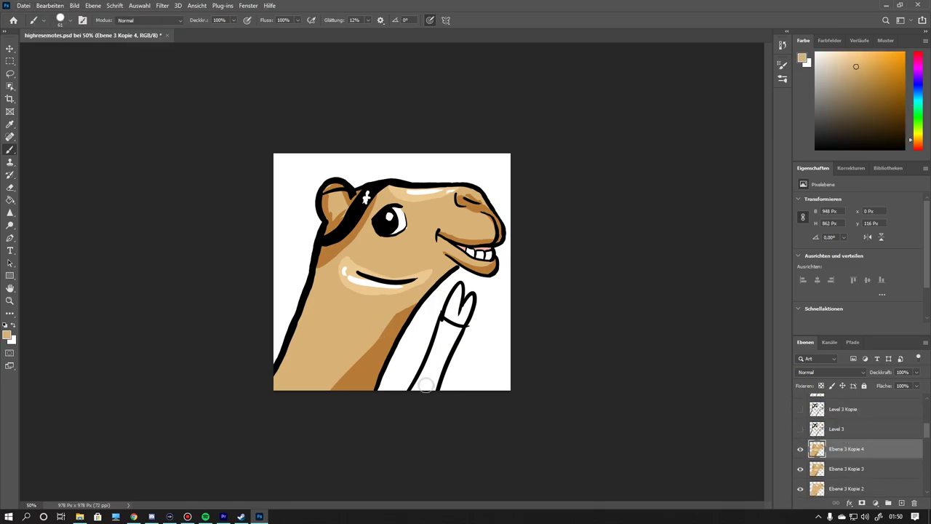
pyautogui.moveTo(426, 386); pyautogui.dragTo(435, 352)
pyautogui.scroll(5, 886, 437)
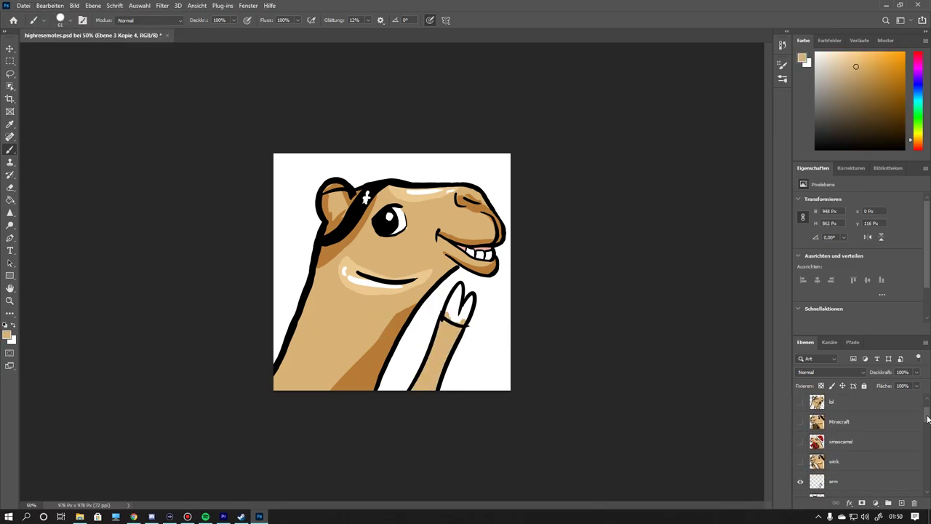
pyautogui.scroll(-5, 886, 420)
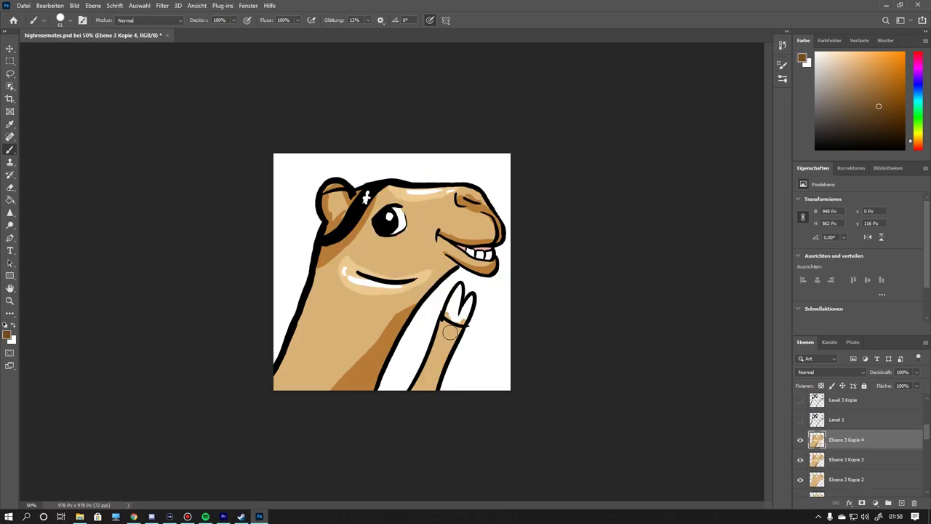
pyautogui.scroll(4, 455, 291)
pyautogui.moveTo(441, 340)
pyautogui.mouseDown()
pyautogui.moveTo(477, 353)
pyautogui.moveTo(468, 369)
pyautogui.moveTo(485, 319)
pyautogui.moveTo(466, 279)
pyautogui.moveTo(466, 364)
pyautogui.mouseUp()
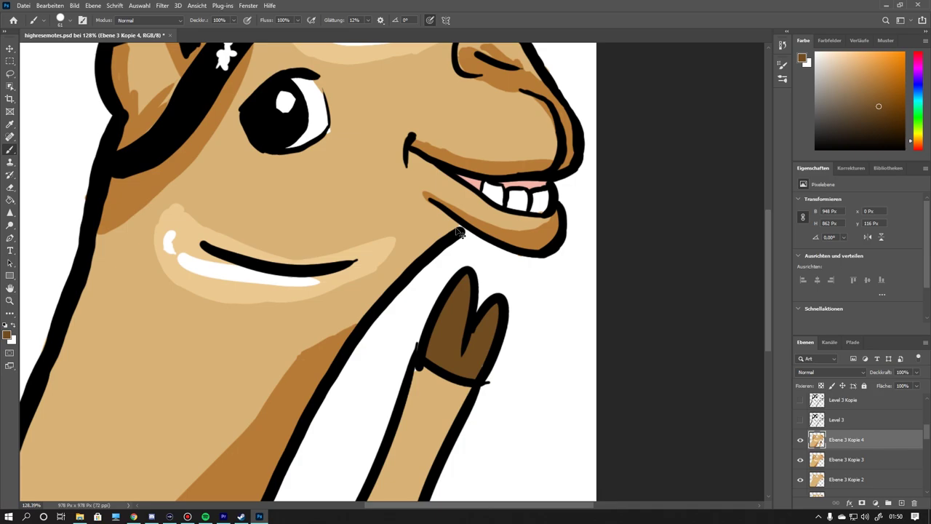
pyautogui.scroll(-3, 460, 232)
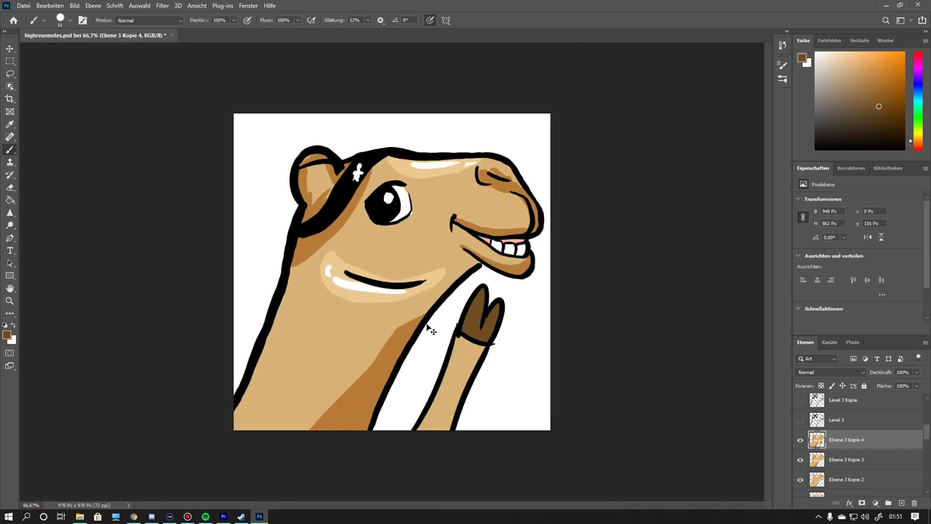
# Create a layer named 'one' and sketch black lines under the mouth and over the finger
pyautogui.hotkey('ctrl', 'shift', 'n')
pyautogui.write('one')
pyautogui.press('Return')
pyautogui.press('d')
pyautogui.moveTo(361, 302); pyautogui.dragTo(422, 255)
pyautogui.moveTo(419, 253); pyautogui.dragTo(464, 243)
pyautogui.moveTo(362, 305); pyautogui.dragTo(393, 343)
pyautogui.moveTo(393, 344)
pyautogui.mouseDown()
pyautogui.moveTo(442, 319)
pyautogui.moveTo(474, 384)
pyautogui.moveTo(493, 397)
pyautogui.mouseUp()
pyautogui.moveTo(463, 245)
pyautogui.mouseDown()
pyautogui.moveTo(486, 367)
pyautogui.moveTo(511, 403)
pyautogui.mouseUp()
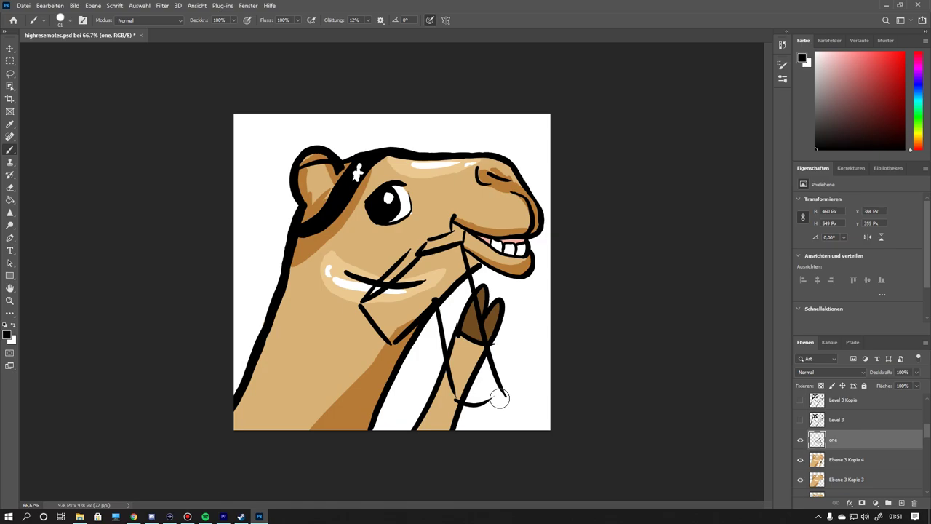
# Sketch more strokes at the mouth corner and down the finger's right side
pyautogui.moveTo(434, 240)
pyautogui.mouseDown()
pyautogui.moveTo(464, 237)
pyautogui.moveTo(426, 247)
pyautogui.moveTo(409, 280)
pyautogui.mouseUp()
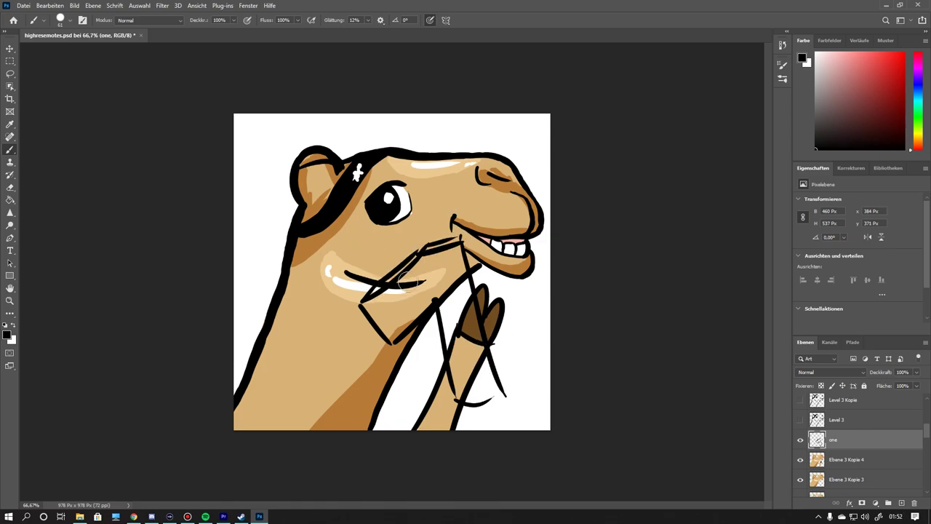
pyautogui.moveTo(477, 256); pyautogui.dragTo(500, 367)
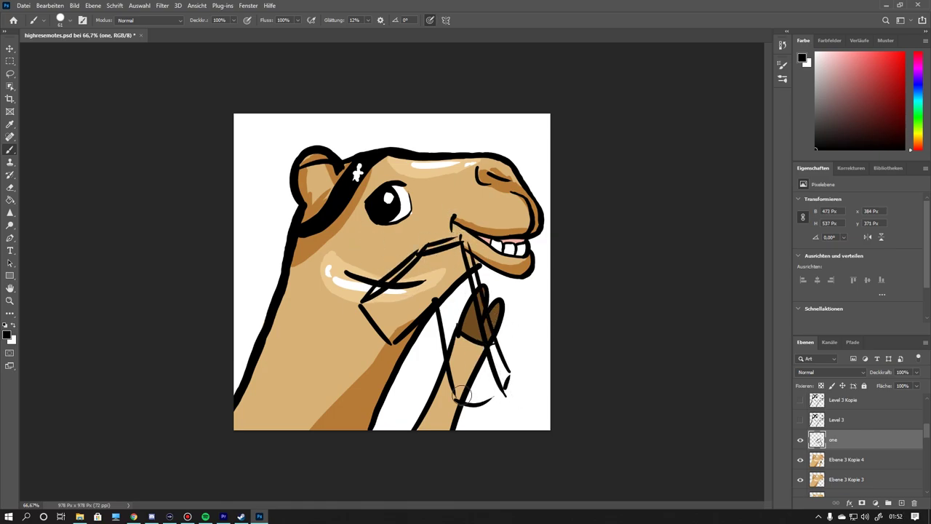
pyautogui.press('e')
pyautogui.press('b')
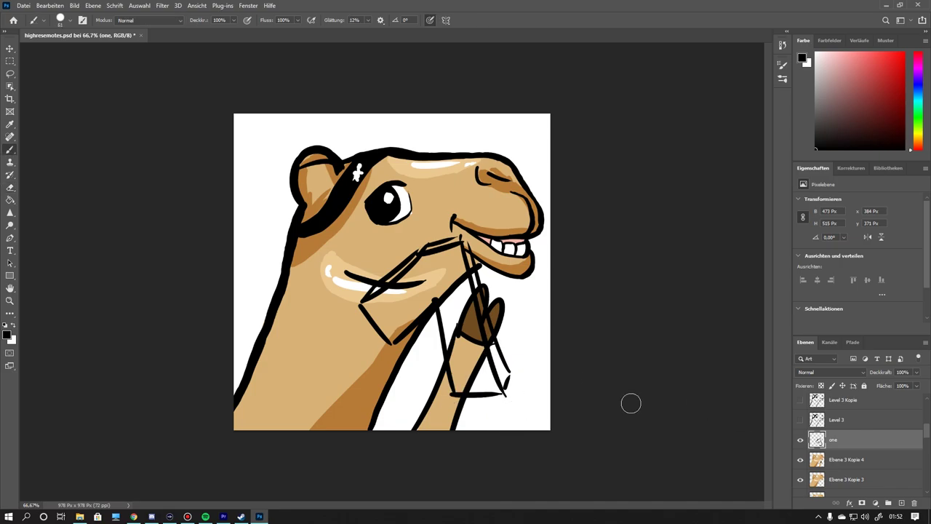
# Move and rotate the 'one' sketch about 22.65°, then pick green as paint colour
pyautogui.hotkey('ctrl', 't')
pyautogui.moveTo(429, 320); pyautogui.dragTo(444, 327)
pyautogui.rightClick(436, 354)
pyautogui.click(454, 384)
pyautogui.moveTo(455, 384); pyautogui.dragTo(434, 348)
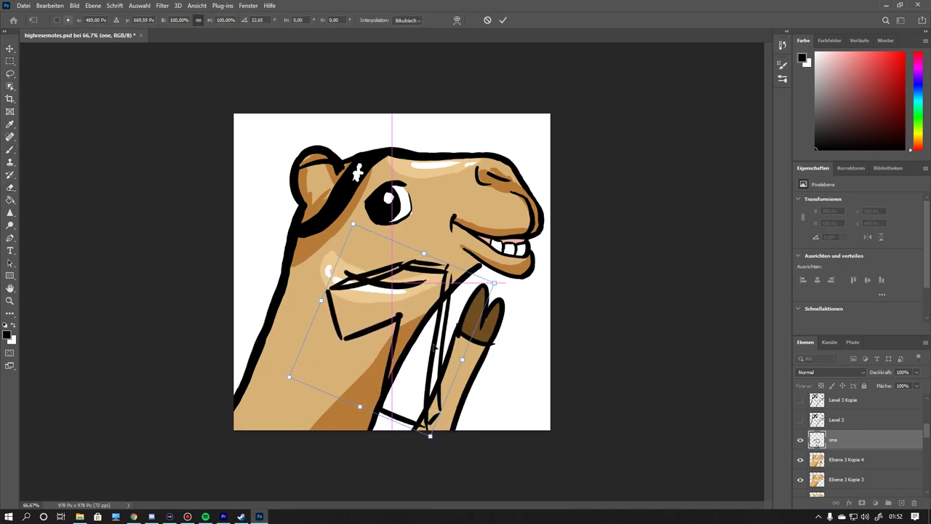
pyautogui.press('Return')
pyautogui.press('m')
pyautogui.click(921, 112)
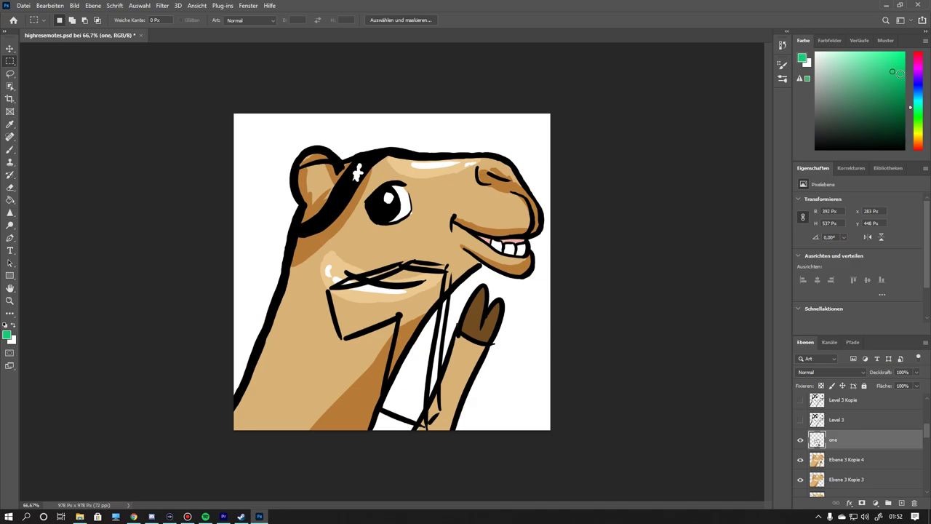
# Add a new layer below 'one' and brush a solid green 7 at the camel's mouth
pyautogui.hotkey('ctrl', 'shift', 'alt', 'n')
pyautogui.hotkey('ctrl', '[')
pyautogui.press('b')
pyautogui.moveTo(348, 298); pyautogui.dragTo(397, 280)
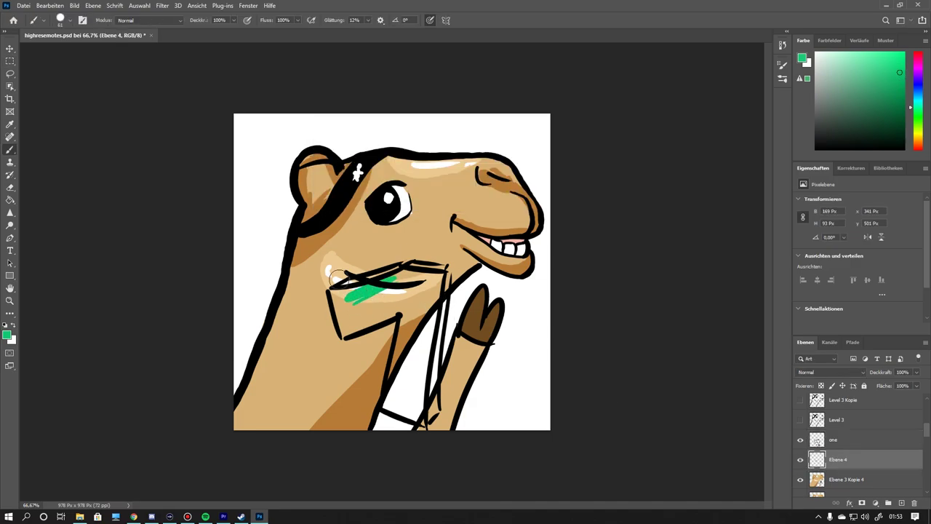
pyautogui.moveTo(351, 328); pyautogui.dragTo(338, 289)
pyautogui.moveTo(397, 291); pyautogui.dragTo(375, 280)
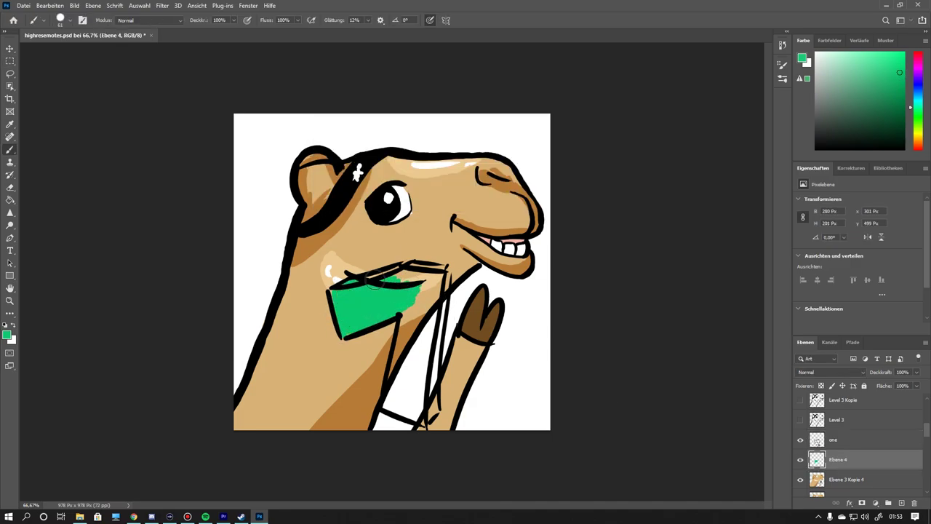
pyautogui.moveTo(408, 309)
pyautogui.mouseDown()
pyautogui.moveTo(429, 365)
pyautogui.moveTo(411, 372)
pyautogui.moveTo(428, 374)
pyautogui.moveTo(438, 317)
pyautogui.moveTo(422, 342)
pyautogui.moveTo(403, 307)
pyautogui.moveTo(419, 264)
pyautogui.mouseUp()
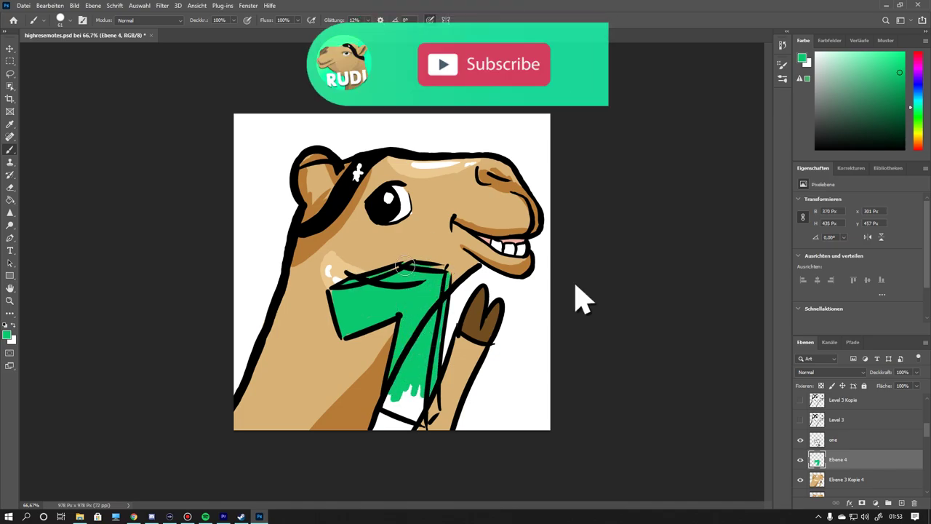
pyautogui.moveTo(394, 398)
pyautogui.mouseDown()
pyautogui.moveTo(414, 419)
pyautogui.moveTo(432, 403)
pyautogui.moveTo(428, 420)
pyautogui.moveTo(425, 390)
pyautogui.moveTo(420, 413)
pyautogui.mouseUp()
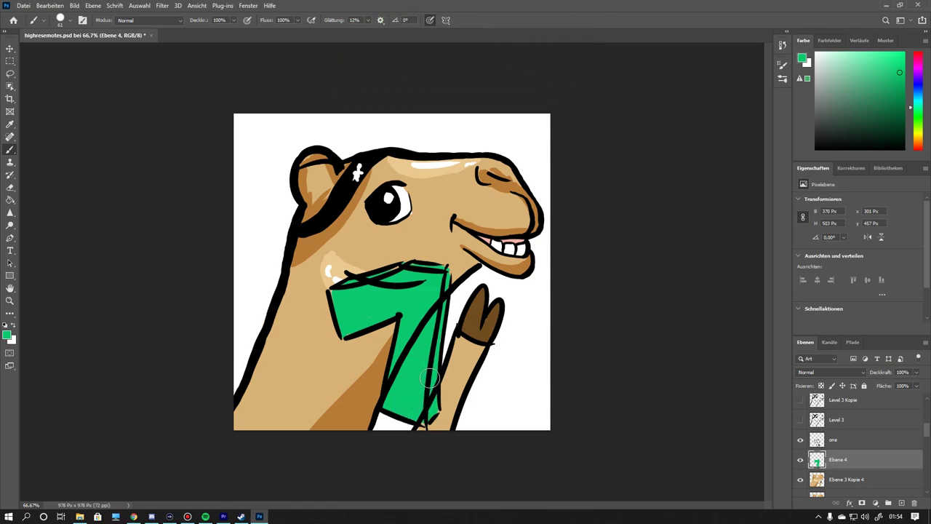
# Shift the green 7 into place, reorder layers, and mask its lower part behind the hoof
pyautogui.moveTo(400, 396); pyautogui.dragTo(412, 388)
pyautogui.moveTo(843, 444)
pyautogui.mouseDown()
pyautogui.moveTo(860, 430)
pyautogui.moveTo(851, 436)
pyautogui.mouseUp()
pyautogui.click(839, 442)
pyautogui.moveTo(445, 429)
pyautogui.mouseDown()
pyautogui.moveTo(452, 367)
pyautogui.moveTo(421, 429)
pyautogui.mouseUp()
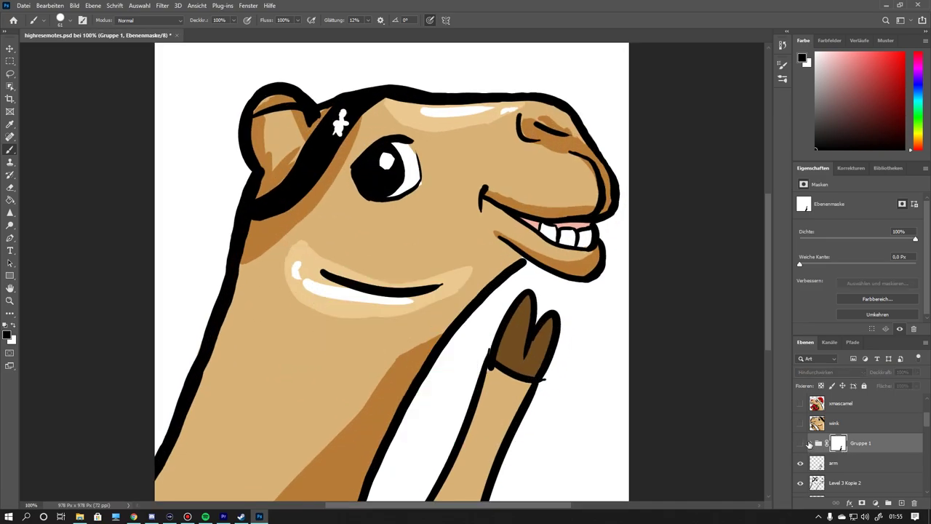
# Sample the 7's green and brush lighter green highlights along its top bar and stem
pyautogui.keyDown('alt'); pyautogui.click(452, 315); pyautogui.keyUp('alt')
pyautogui.moveTo(339, 290)
pyautogui.mouseDown()
pyautogui.moveTo(435, 259)
pyautogui.moveTo(483, 263)
pyautogui.mouseUp()
pyautogui.moveTo(430, 334); pyautogui.dragTo(408, 454)
pyautogui.click(831, 65)
pyautogui.moveTo(344, 290)
pyautogui.mouseDown()
pyautogui.moveTo(436, 255)
pyautogui.moveTo(476, 251)
pyautogui.mouseUp()
pyautogui.moveTo(428, 360); pyautogui.dragTo(398, 451)
# Shade the right edge of the 7's stem with a darker green
pyautogui.click(878, 103)
pyautogui.moveTo(467, 404); pyautogui.dragTo(492, 298)
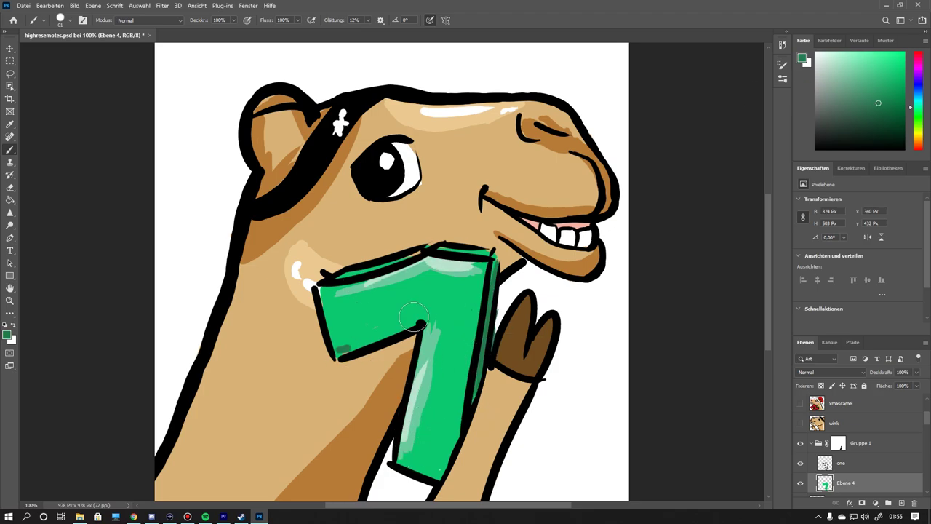
pyautogui.press('e')
pyautogui.scroll(-2, 478, 251)
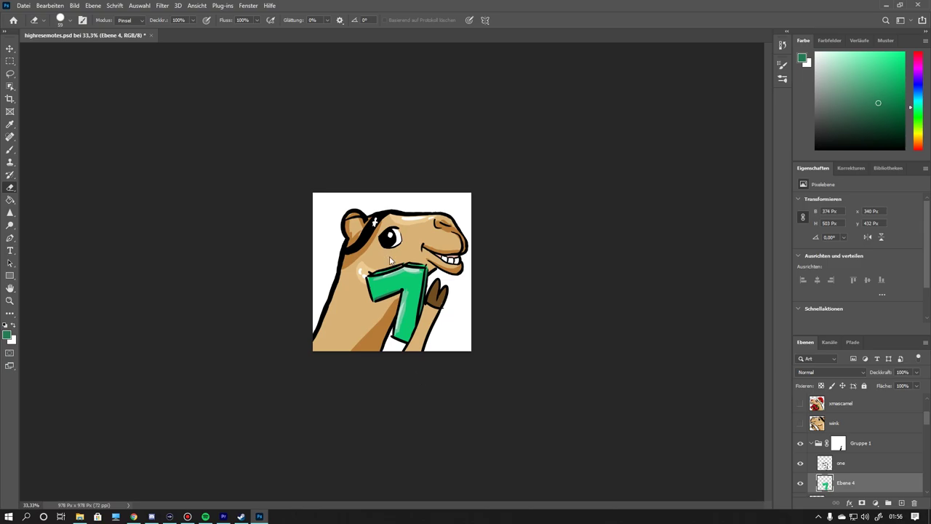
# Save the emote as a PNG, overwriting the existing level file
pyautogui.hotkey('ctrl', 'shift', 's')
pyautogui.click(136, 133)
pyautogui.press('Return')
pyautogui.press('Return')
pyautogui.click(915, 516)
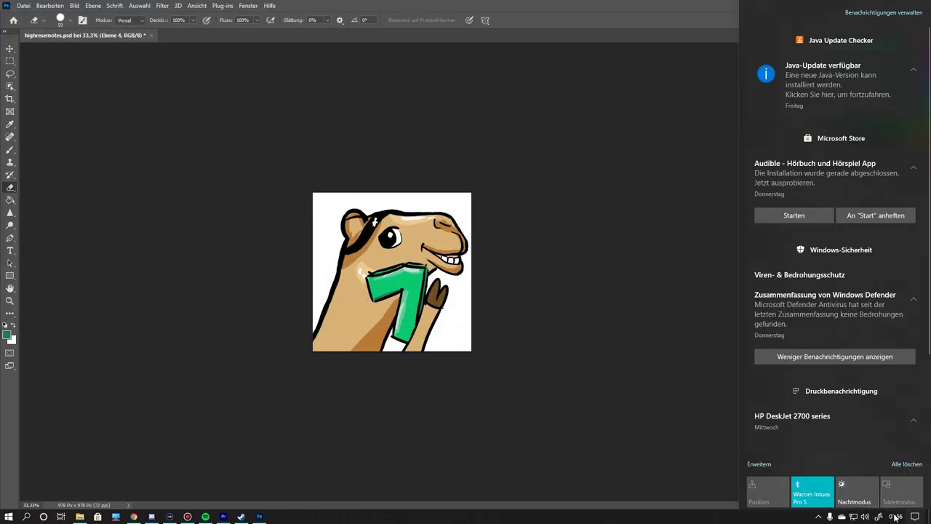
# Hide the green 7's group and fill a copy of the white background layer solid green
pyautogui.click(800, 443)
pyautogui.scroll(-5, 863, 451)
pyautogui.click(863, 469)
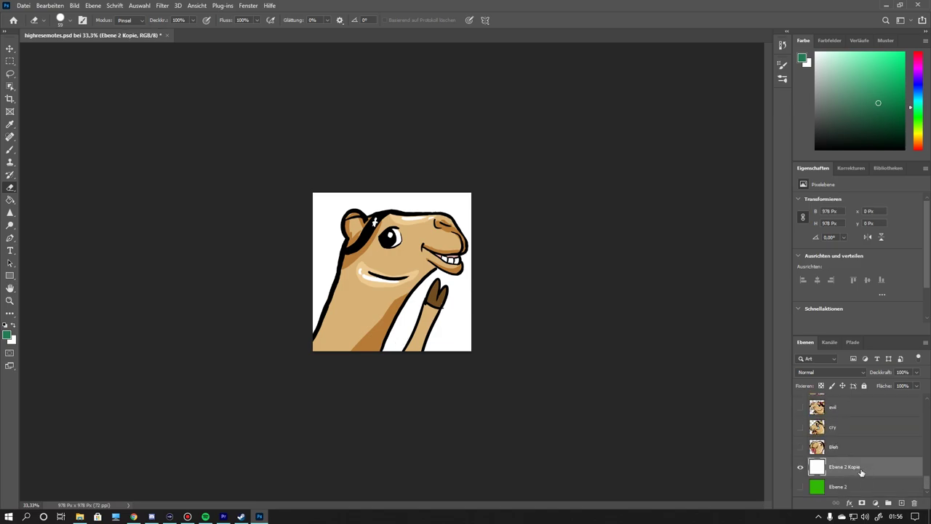
pyautogui.press('g')
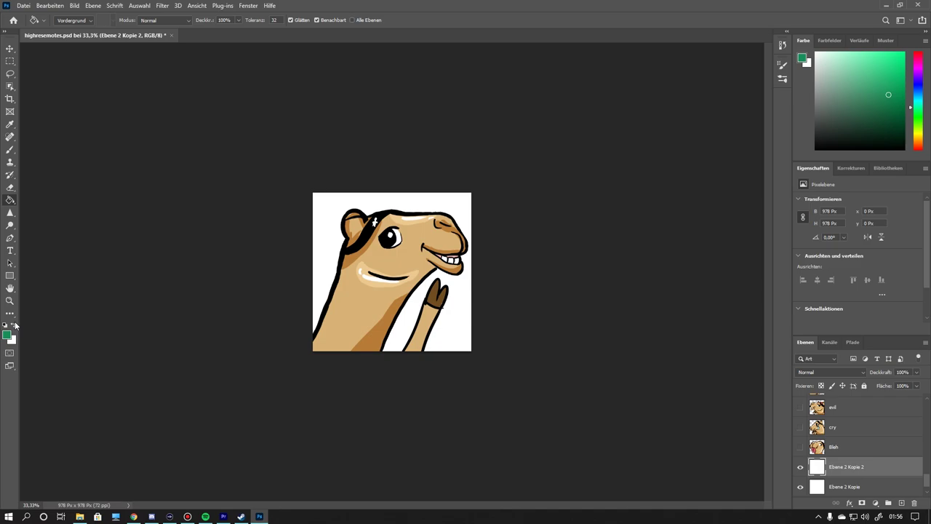
pyautogui.click(423, 298)
pyautogui.press('b')
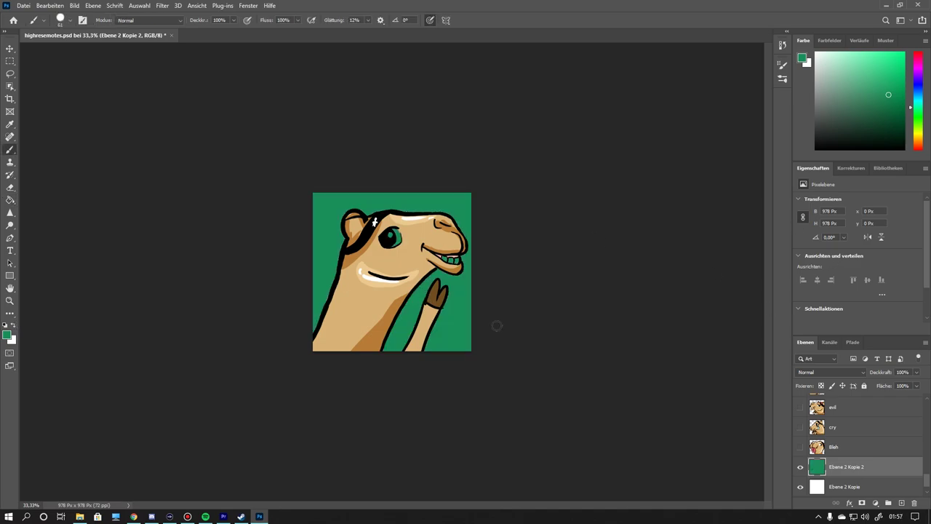
pyautogui.press('x')
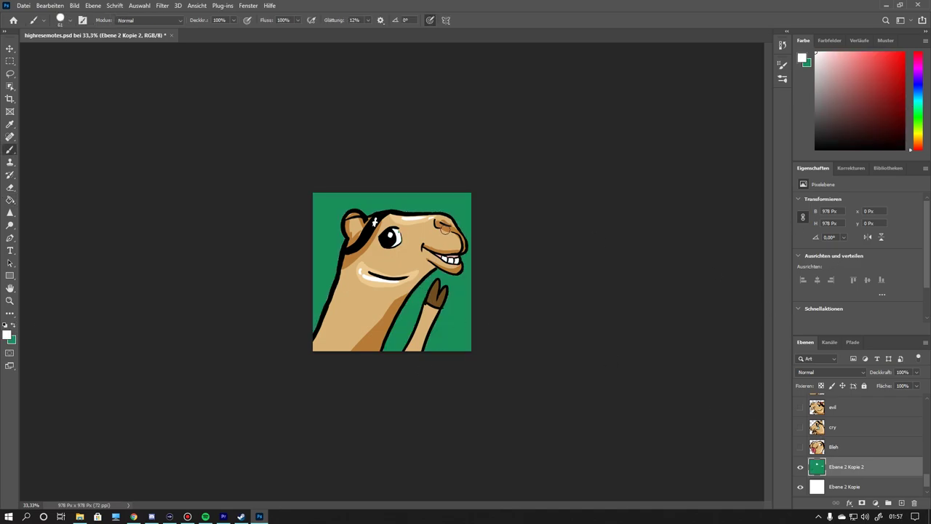
# Group the Ebene 3 camel art layers, from Ebene 3 Kopie 4 downward
pyautogui.scroll(1, 922, 476)
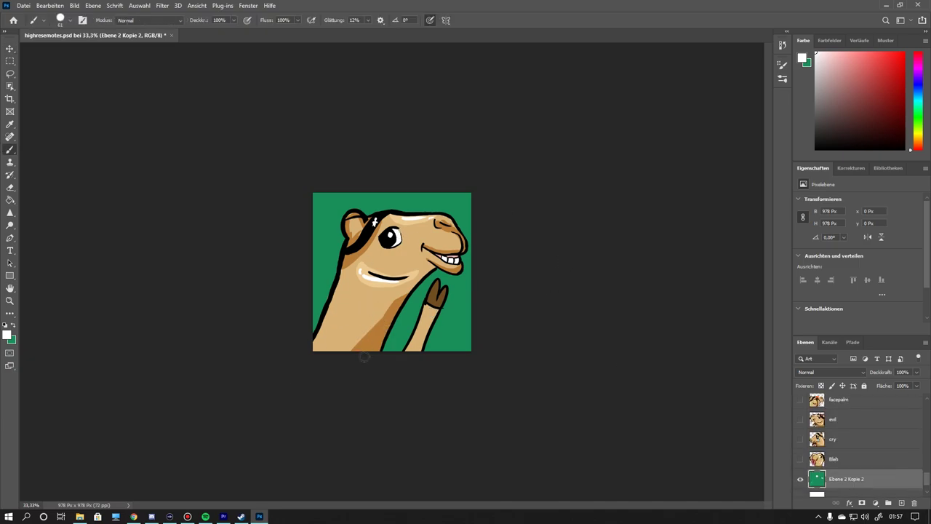
pyautogui.keyDown('ctrl'); pyautogui.click(358, 327); pyautogui.keyUp('ctrl')
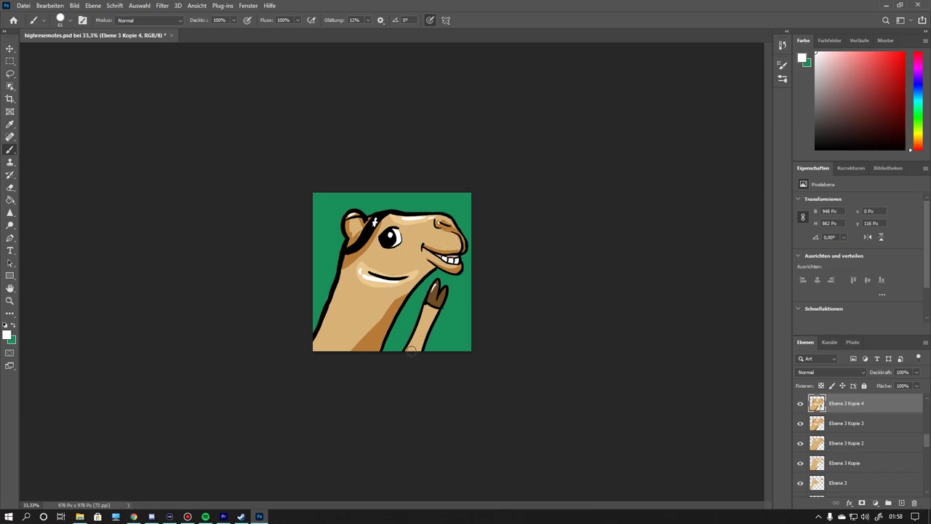
pyautogui.keyDown('shift'); pyautogui.click(844, 482); pyautogui.keyUp('shift')
pyautogui.hotkey('ctrl', 'g')
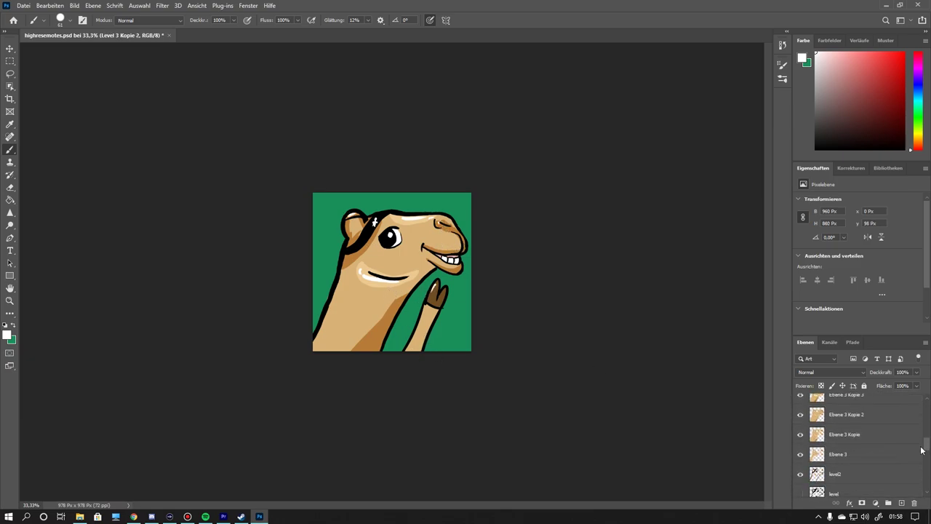
# Try a colour overlay in the group's Layer Style, then cancel it
pyautogui.scroll(3, 910, 463)
pyautogui.scroll(-3, 865, 438)
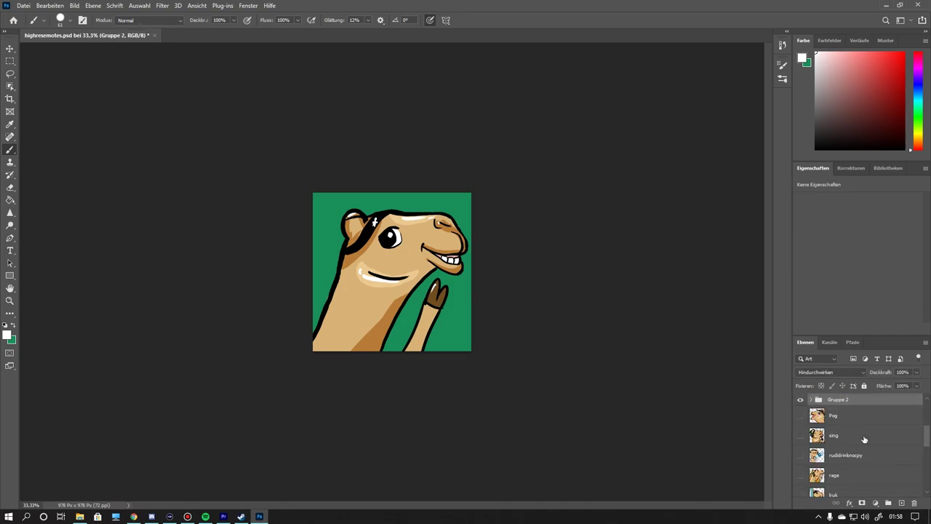
pyautogui.rightClick(850, 400)
pyautogui.click(830, 20)
pyautogui.click(549, 262)
pyautogui.click(726, 166)
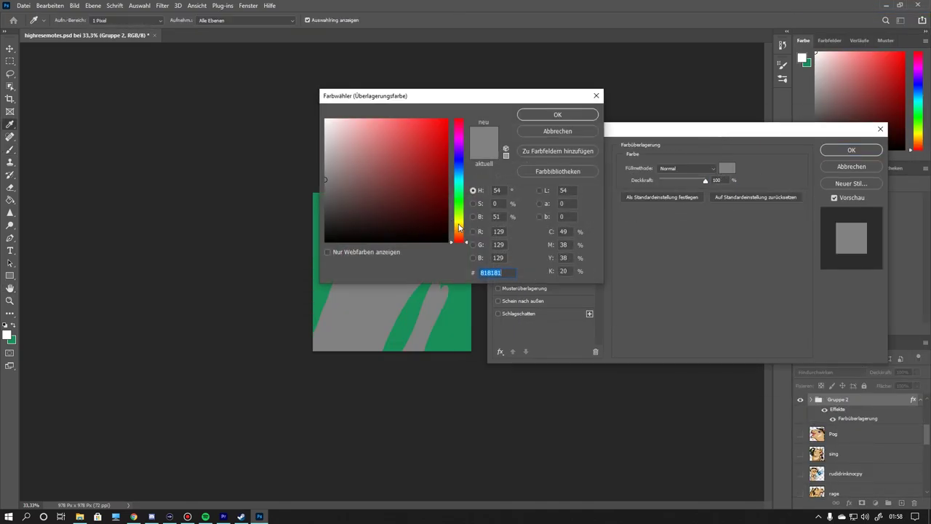
pyautogui.write('997e01')
pyautogui.moveTo(503, 96); pyautogui.dragTo(799, 167)
pyautogui.press('Escape')
pyautogui.click(847, 167)
# Undo the grouping and reselect the full range of camel layers
pyautogui.press('b')
pyautogui.scroll(-3, 856, 443)
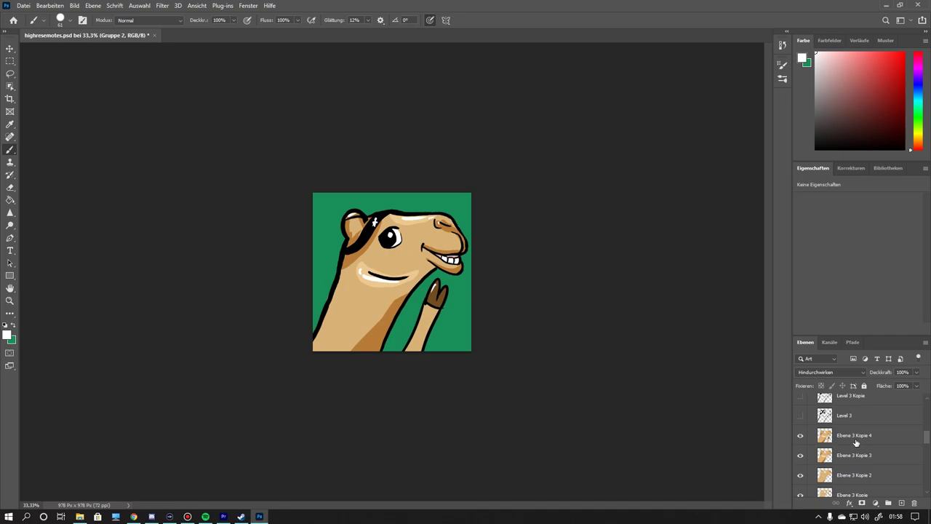
pyautogui.click(856, 435)
pyautogui.keyDown('shift'); pyautogui.click(856, 442); pyautogui.keyUp('shift')
# Regroup the camel layers into Gruppe 3 and open its Layer Style
pyautogui.hotkey('ctrl', 'g')
pyautogui.rightClick(851, 440)
pyautogui.click(829, 51)
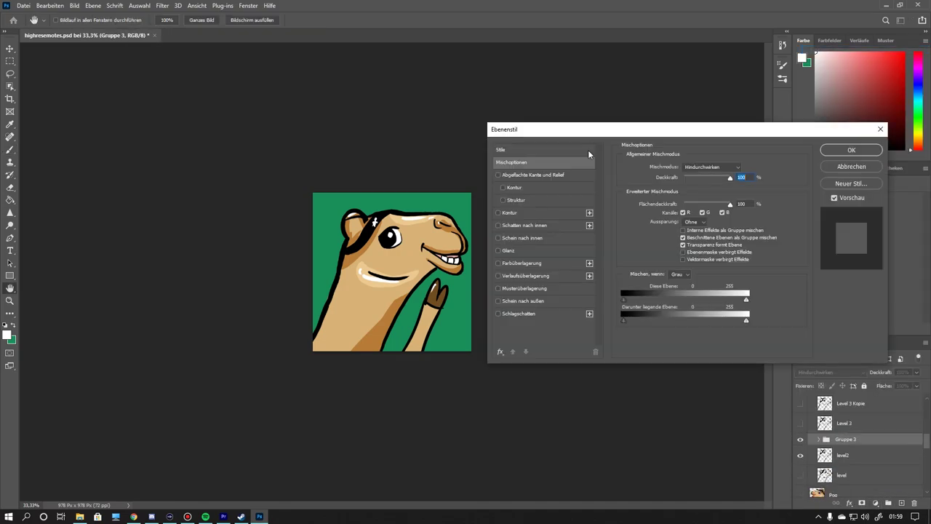
pyautogui.click(509, 251)
# Switch off Satin and enable Gradient Overlay, bringing up its gradient editor
pyautogui.click(497, 250)
pyautogui.click(521, 263)
pyautogui.click(526, 276)
pyautogui.click(498, 264)
pyautogui.click(683, 189)
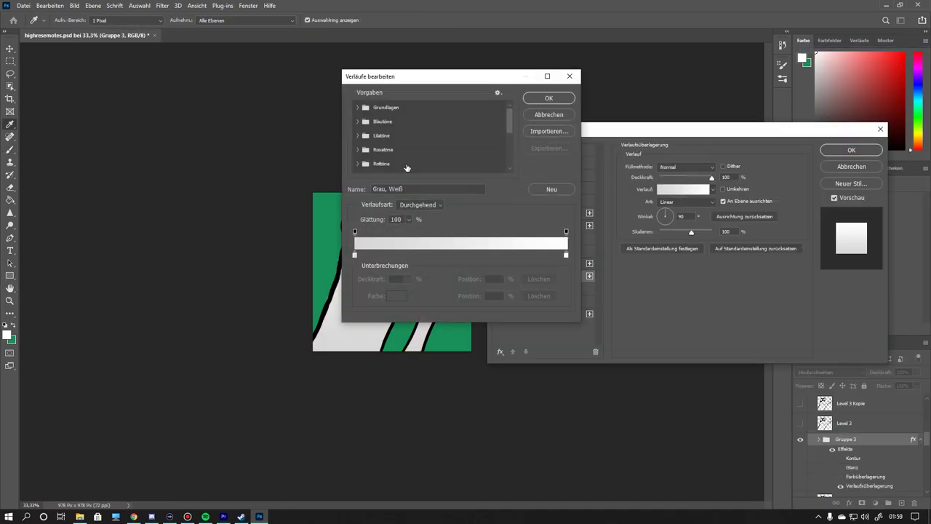
pyautogui.press('Escape')
pyautogui.click(713, 190)
pyautogui.press('Escape')
pyautogui.click(683, 189)
# Set both the start and end stops of the gradient to yellow
pyautogui.doubleClick(354, 254)
pyautogui.press('Return')
pyautogui.click(549, 97)
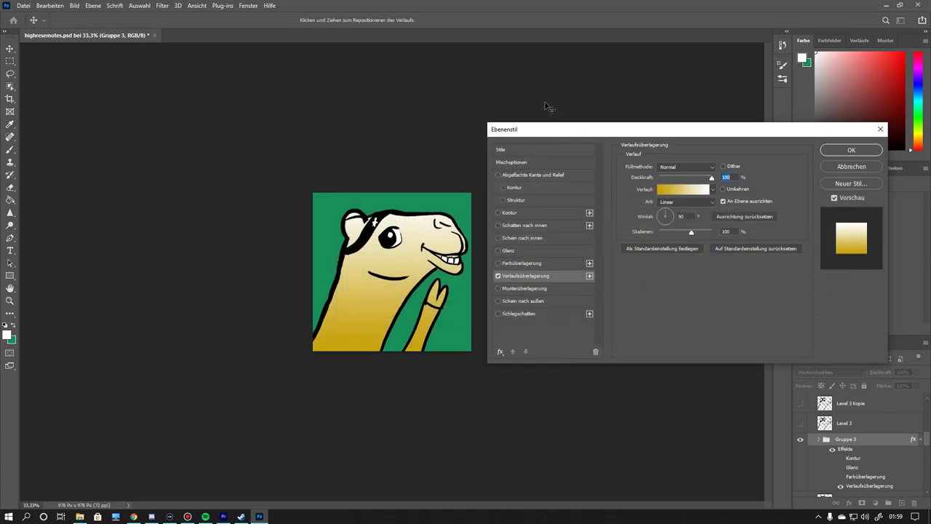
pyautogui.click(683, 189)
pyautogui.click(396, 296)
pyautogui.click(328, 320)
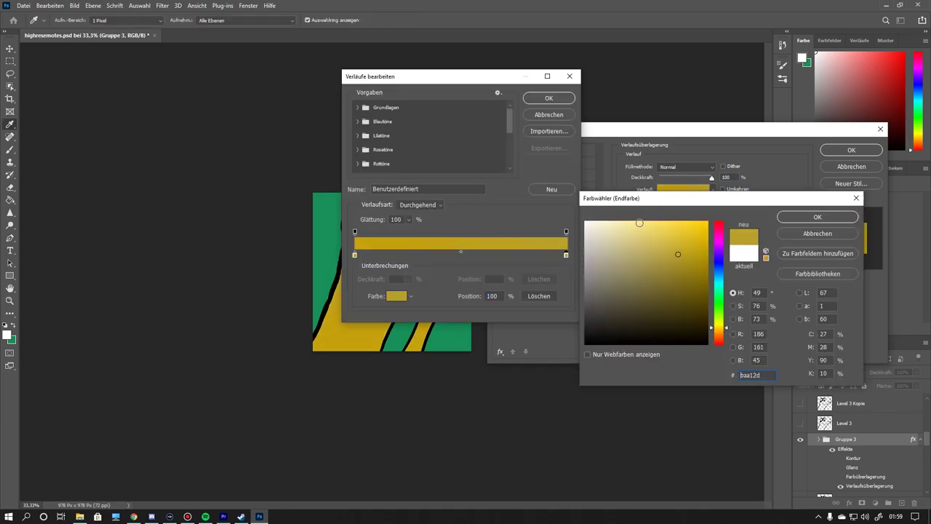
pyautogui.press('Return')
pyautogui.click(549, 98)
# Make the gradient overlay radial at a 37° angle with 56% opacity
pyautogui.moveTo(673, 218); pyautogui.dragTo(676, 208)
pyautogui.moveTo(711, 177); pyautogui.dragTo(688, 178)
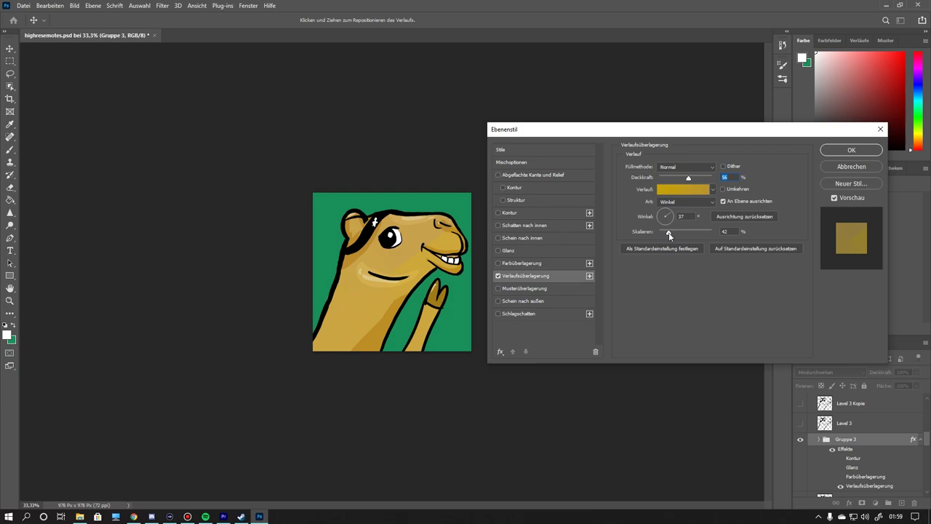
pyautogui.click(684, 202)
pyautogui.click(687, 216)
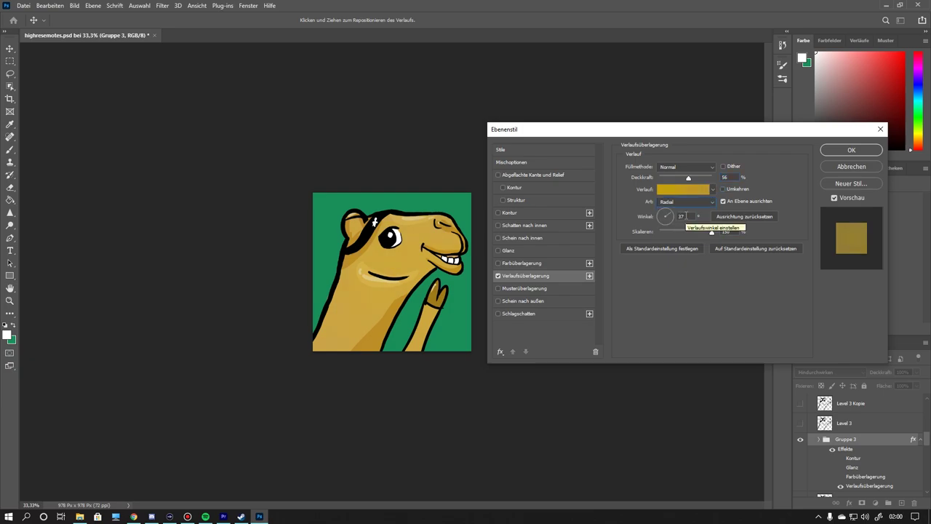
# Add a Satin effect in Weiches Licht blend mode and apply the styles with OK
pyautogui.click(133, 516)
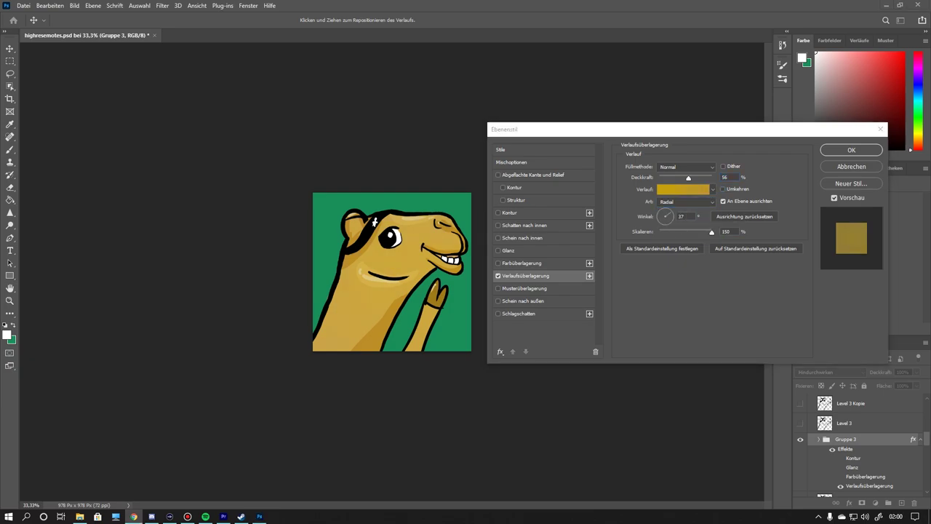
pyautogui.click(850, 153)
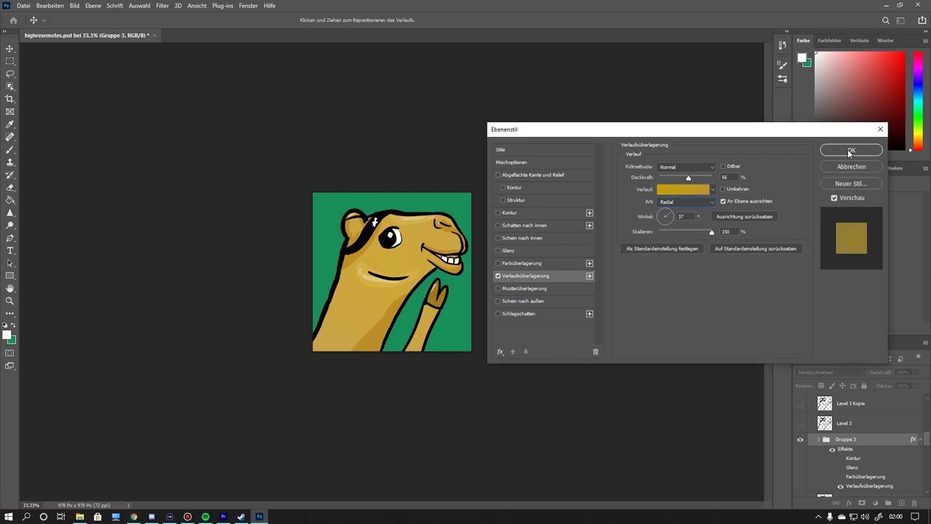
pyautogui.click(522, 238)
pyautogui.click(508, 250)
pyautogui.click(699, 169)
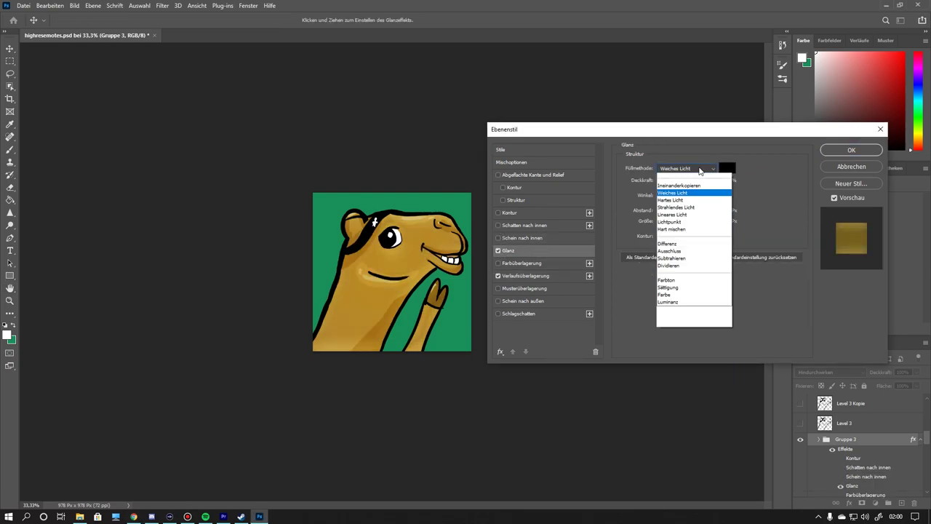
pyautogui.click(699, 168)
pyautogui.click(697, 168)
pyautogui.click(670, 183)
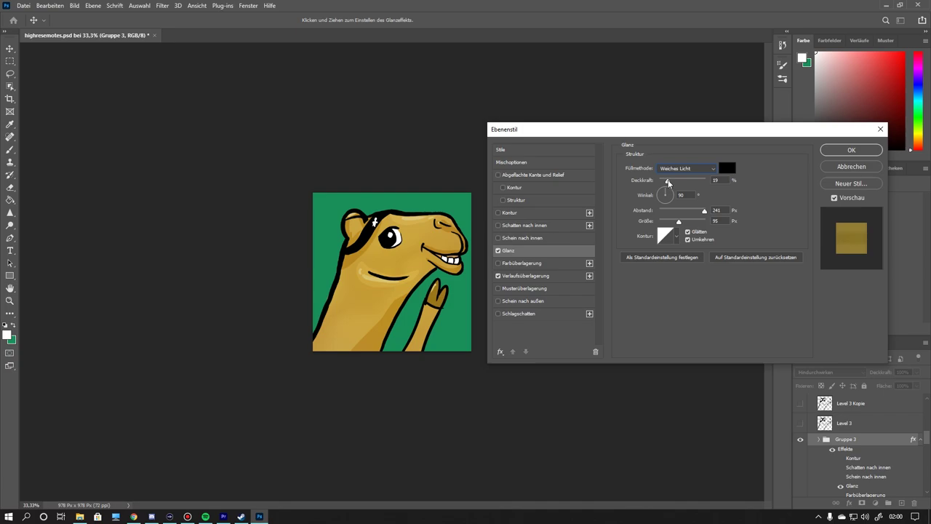
pyautogui.moveTo(679, 221); pyautogui.dragTo(688, 221)
pyautogui.click(851, 150)
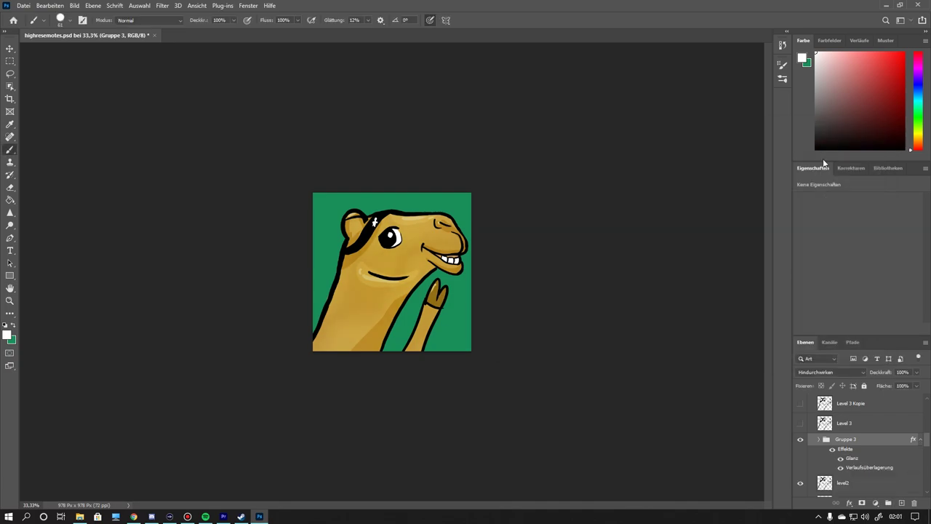
# On new layer Ebene 5, paint white highlights along the camel's neck and head
pyautogui.hotkey('ctrl', 'shift', 'n')
pyautogui.press('Return')
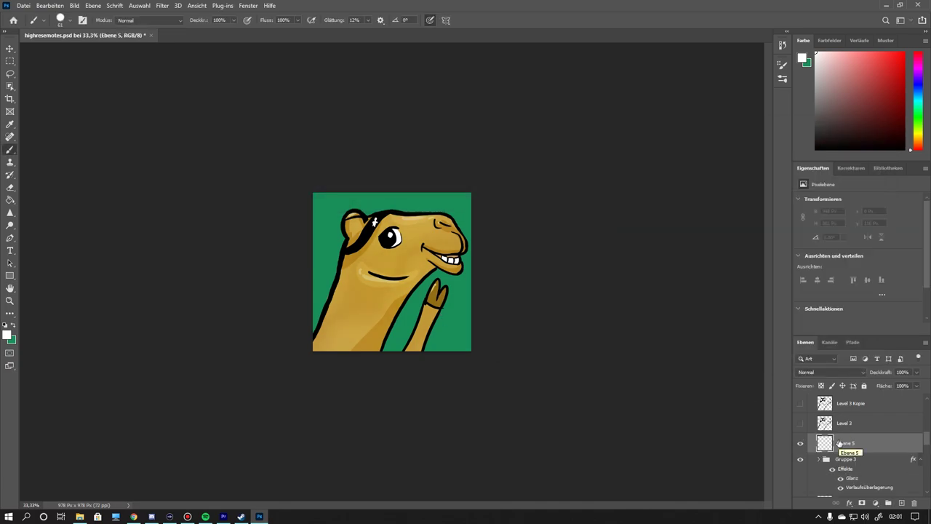
pyautogui.moveTo(349, 265); pyautogui.dragTo(315, 349)
pyautogui.moveTo(402, 219); pyautogui.dragTo(427, 223)
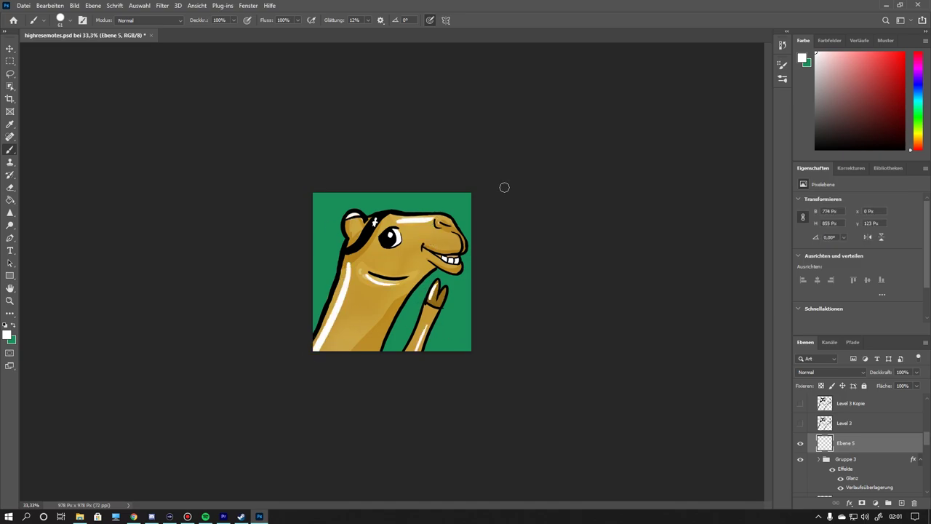
# Add a yellow Color Overlay to Gruppe 3 in its Layer Style
pyautogui.rightClick(845, 459)
pyautogui.click(830, 71)
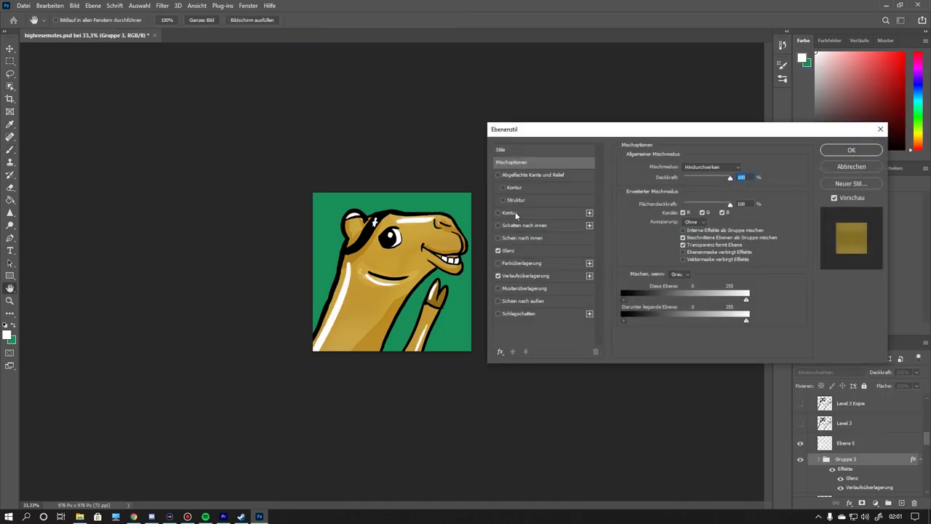
pyautogui.click(522, 263)
pyautogui.click(727, 168)
pyautogui.hotkey('ctrl', 'v')
# Apply the yellow overlay to Gruppe 3, then fill a copy of the white background dark brown
pyautogui.click(807, 217)
pyautogui.click(852, 150)
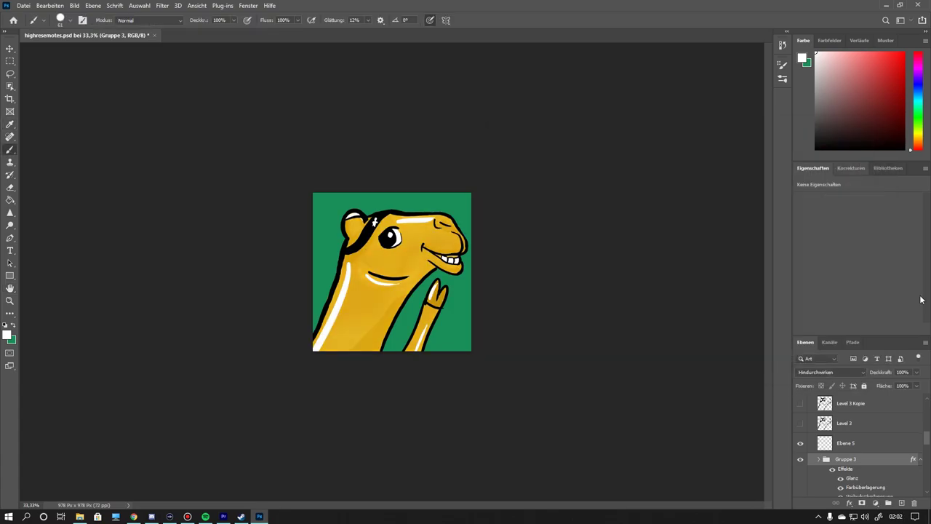
pyautogui.scroll(-5, 837, 444)
pyautogui.click(801, 448)
pyautogui.click(849, 461)
pyautogui.hotkey('ctrl', 'j')
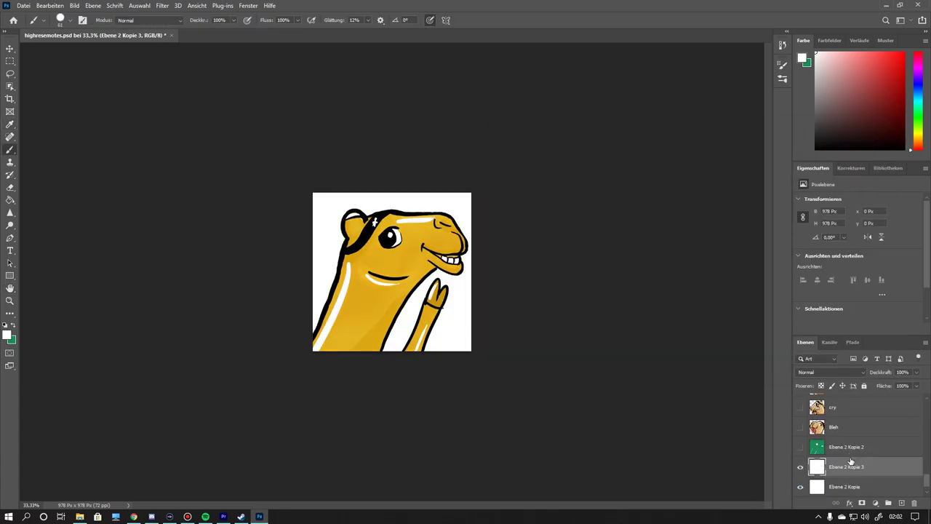
pyautogui.click(879, 120)
pyautogui.press('g')
pyautogui.click(450, 323)
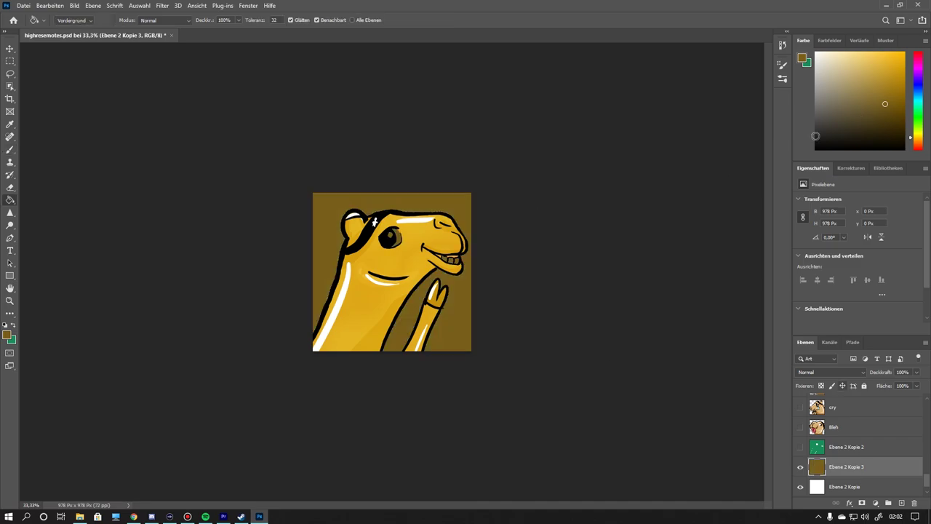
pyautogui.click(452, 326)
# Sample white and dark brown colours and select the top camel art layer
pyautogui.press('b')
pyautogui.keyDown('alt'); pyautogui.click(345, 313); pyautogui.keyUp('alt')
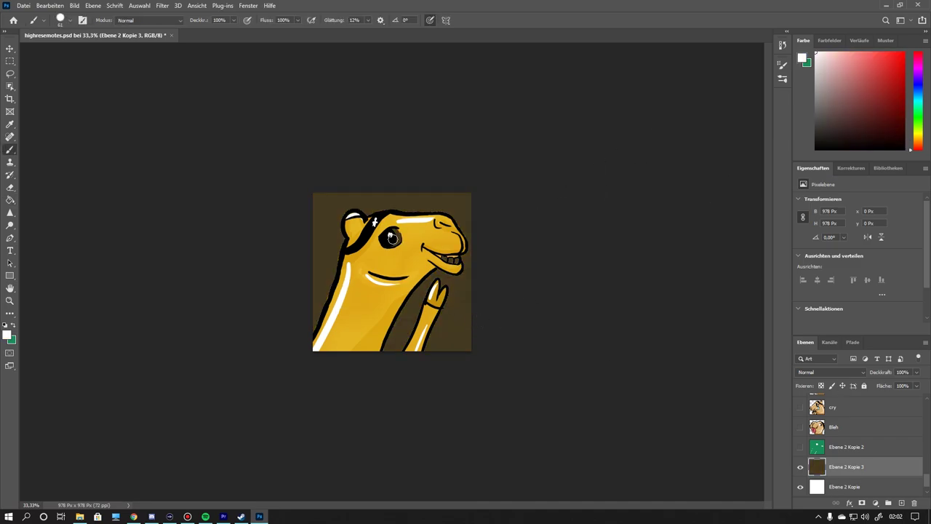
pyautogui.keyDown('alt'); pyautogui.click(458, 275); pyautogui.keyUp('alt')
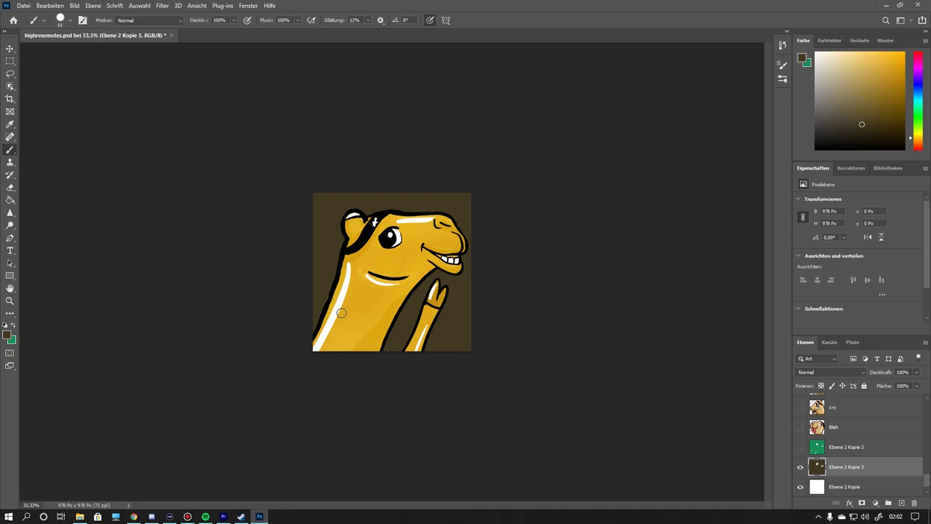
pyautogui.keyDown('ctrl'); pyautogui.click(368, 315); pyautogui.keyUp('ctrl')
pyautogui.press('e')
pyautogui.scroll(-3, 922, 441)
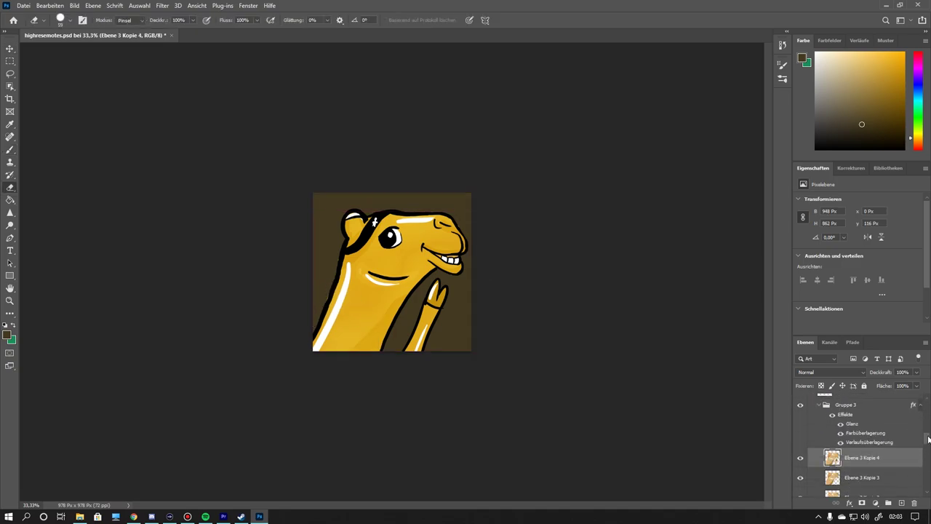
pyautogui.scroll(3, 911, 456)
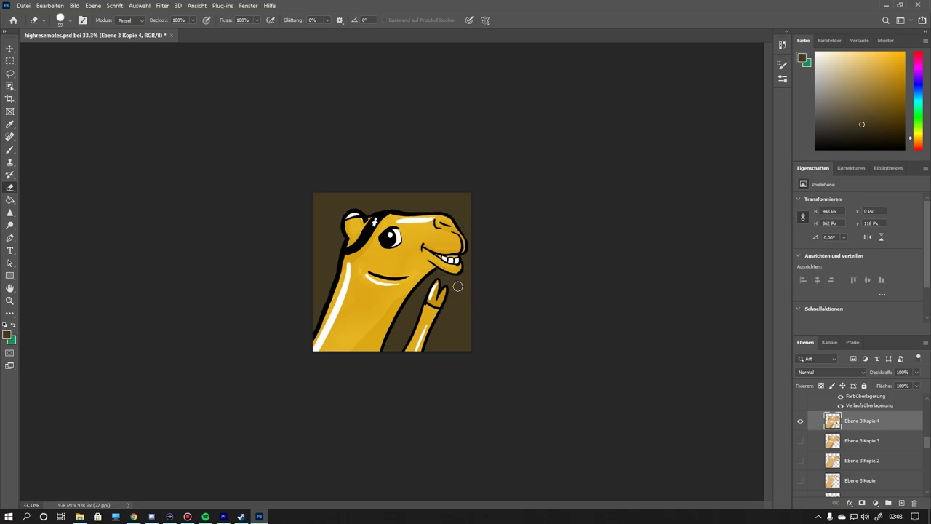
pyautogui.scroll(4, 468, 262)
# Paint over the dark smudge under the teeth with the camel's sampled yellow
pyautogui.press('b')
pyautogui.hotkey('alt', 'b')
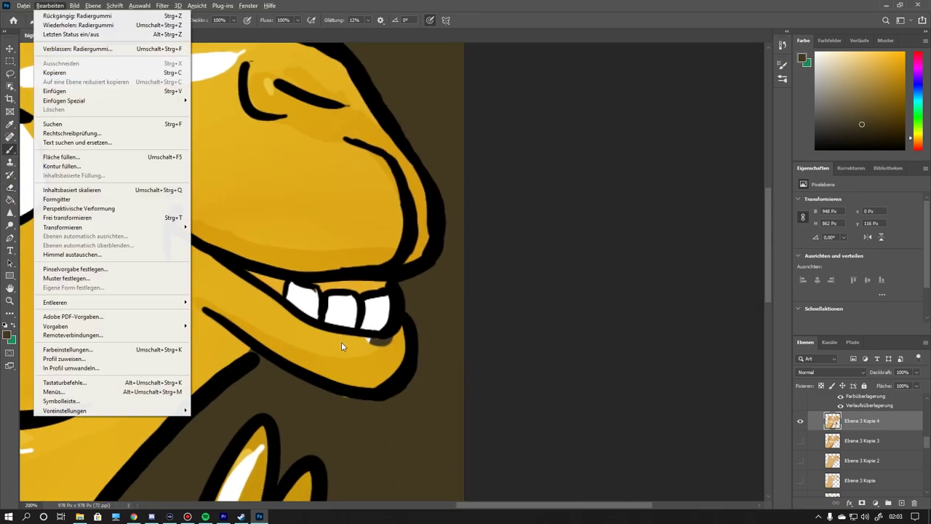
pyautogui.press('Escape')
pyautogui.press('e')
pyautogui.keyDown('alt'); pyautogui.click(341, 346); pyautogui.keyUp('alt')
pyautogui.press('Return')
pyautogui.keyDown('alt'); pyautogui.click(249, 301); pyautogui.keyUp('alt')
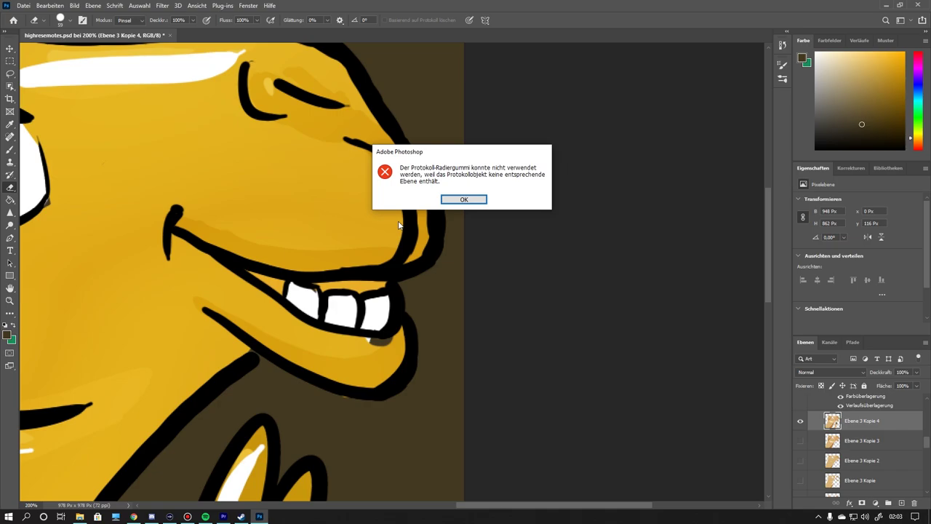
pyautogui.press('Return')
pyautogui.press('b')
pyautogui.keyDown('alt'); pyautogui.click(249, 329); pyautogui.keyUp('alt')
pyautogui.click(375, 337)
pyautogui.scroll(-2, 375, 280)
# Save a PNG copy named 'level9' in the Levels folder
pyautogui.hotkey('ctrl', 'shift', 's')
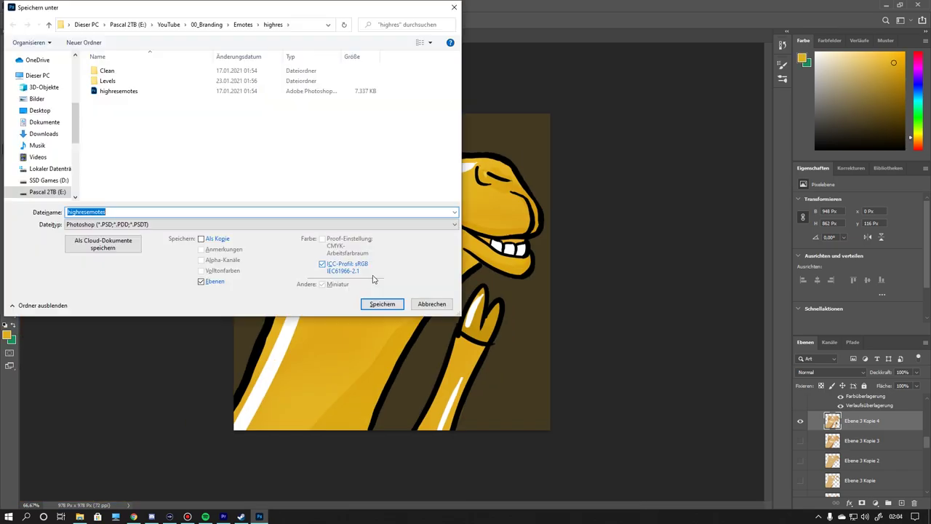
pyautogui.doubleClick(106, 80)
pyautogui.click(260, 224)
pyautogui.click(124, 336)
pyautogui.write('level9')
pyautogui.click(382, 304)
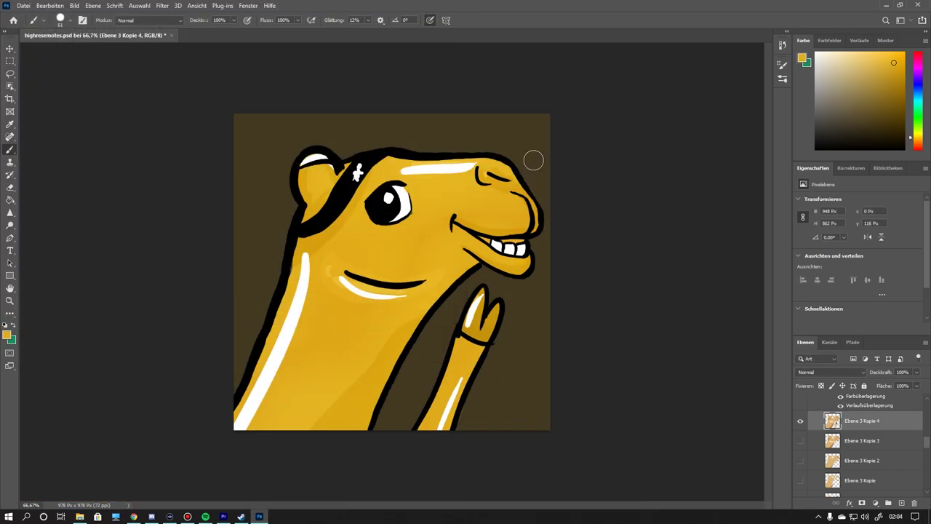
# Add a new empty layer to the emote
pyautogui.scroll(-8, 612, 332)
pyautogui.scroll(3, 431, 258)
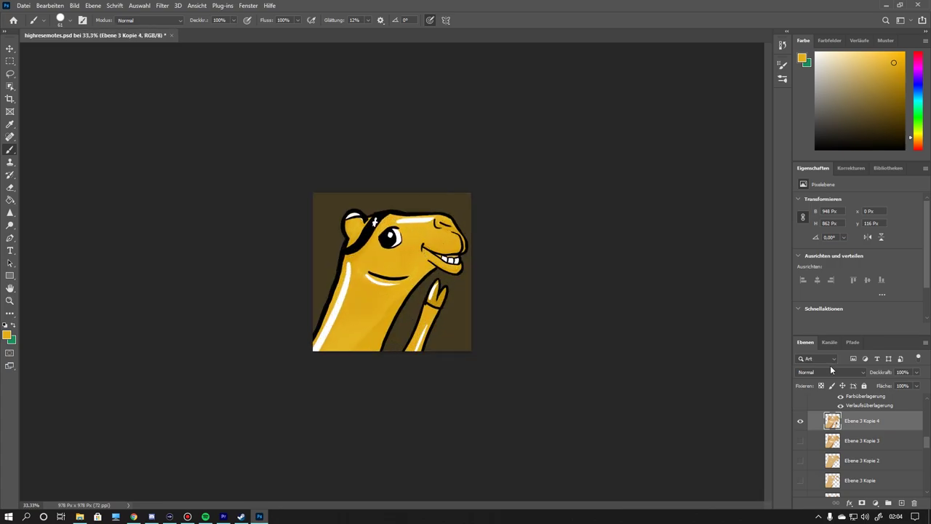
pyautogui.click(831, 342)
# Fill the new layer with white and hand-letter an underlined 'yay!' in black brush strokes
pyautogui.hotkey('alt', 'BackSpace')
pyautogui.click(805, 342)
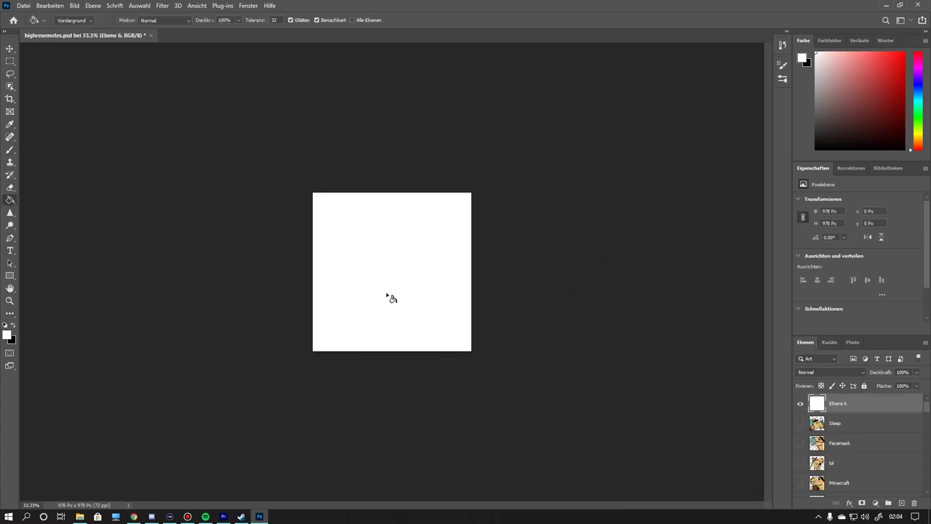
pyautogui.press('b')
pyautogui.click(13, 325)
pyautogui.moveTo(339, 251); pyautogui.dragTo(371, 311)
pyautogui.moveTo(374, 266)
pyautogui.mouseDown()
pyautogui.moveTo(403, 249)
pyautogui.moveTo(396, 278)
pyautogui.mouseUp()
pyautogui.moveTo(405, 256); pyautogui.dragTo(422, 271)
pyautogui.moveTo(424, 208); pyautogui.dragTo(439, 305)
pyautogui.moveTo(440, 245)
pyautogui.mouseDown()
pyautogui.moveTo(441, 255)
pyautogui.moveTo(368, 320)
pyautogui.mouseUp()
pyautogui.moveTo(399, 307); pyautogui.dragTo(411, 298)
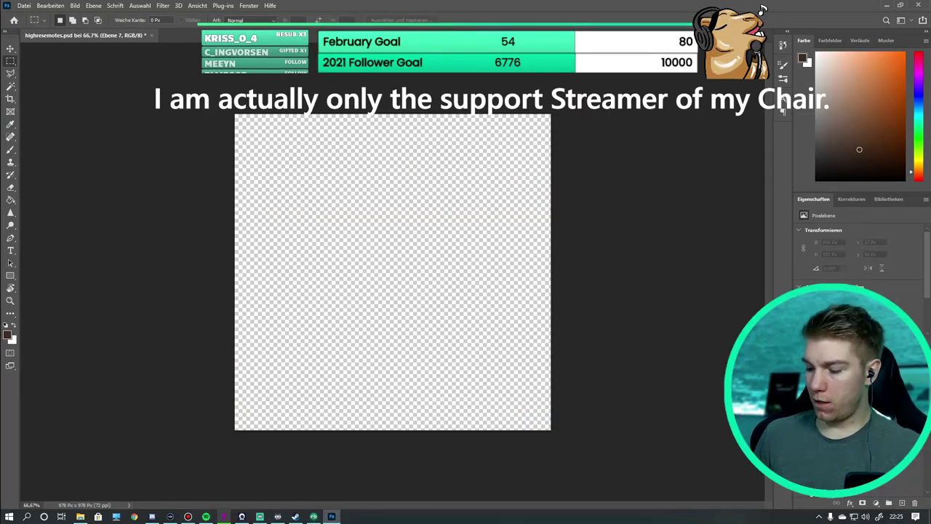
# Close the layer style settings and step through the layers until the HI camel emote shows
pyautogui.press('Escape')
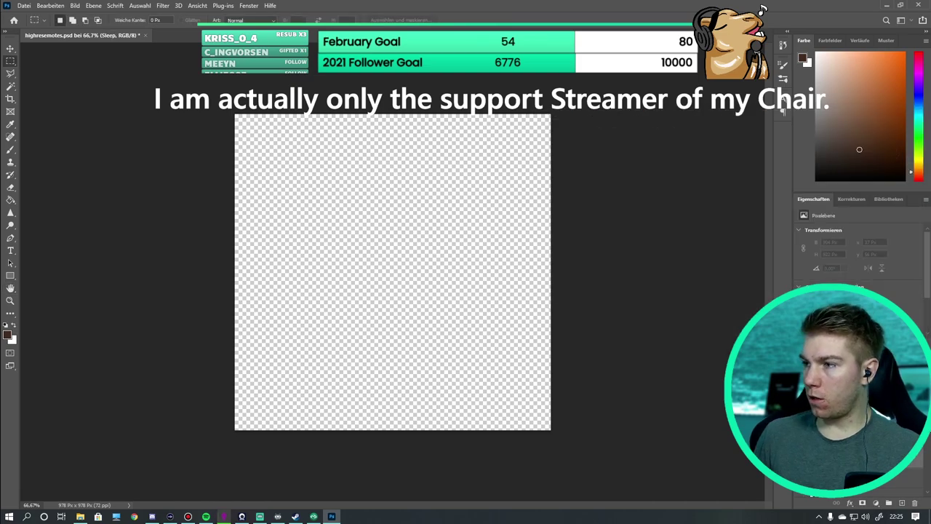
pyautogui.hotkey('shift', 'Tab')
pyautogui.hotkey('shift', 'Tab')
pyautogui.press('m')
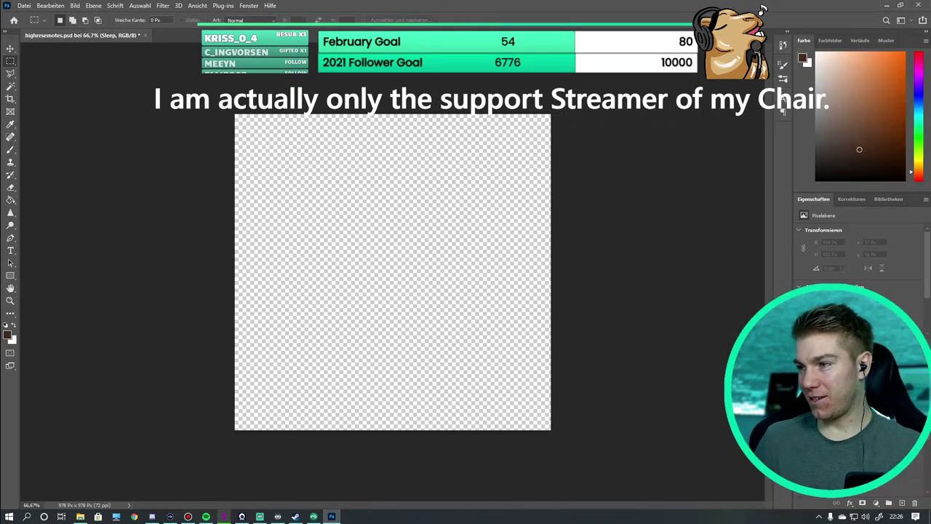
pyautogui.hotkey('alt', ']')
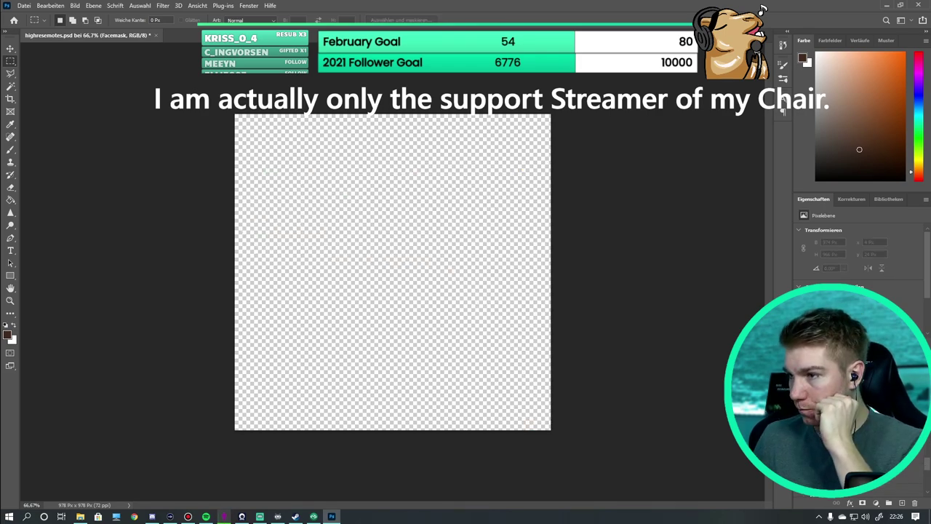
pyautogui.hotkey('alt', ']')
# Erase the HI speech bubble and move the camel up into the upper-right corner
pyautogui.press('e')
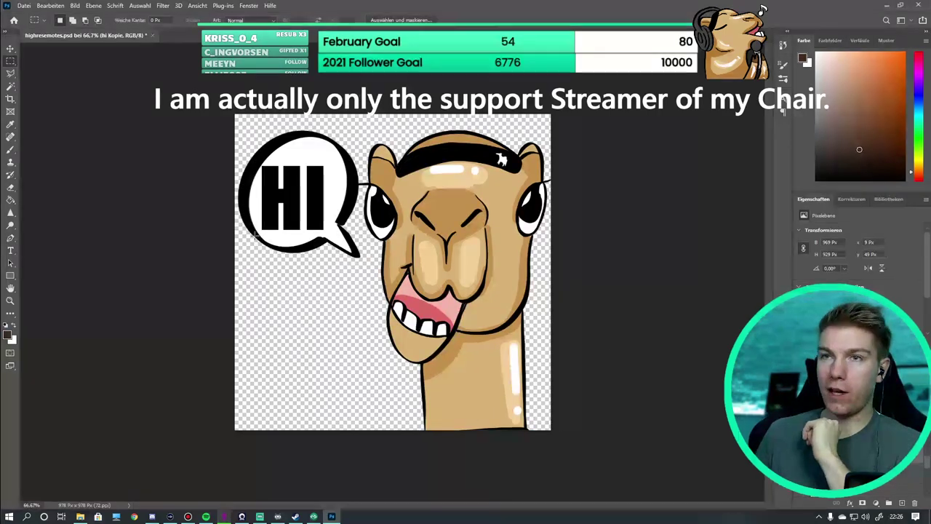
pyautogui.moveTo(320, 218)
pyautogui.mouseDown()
pyautogui.moveTo(358, 264)
pyautogui.moveTo(281, 241)
pyautogui.moveTo(255, 204)
pyautogui.moveTo(350, 189)
pyautogui.moveTo(276, 146)
pyautogui.moveTo(324, 178)
pyautogui.moveTo(325, 146)
pyautogui.mouseUp()
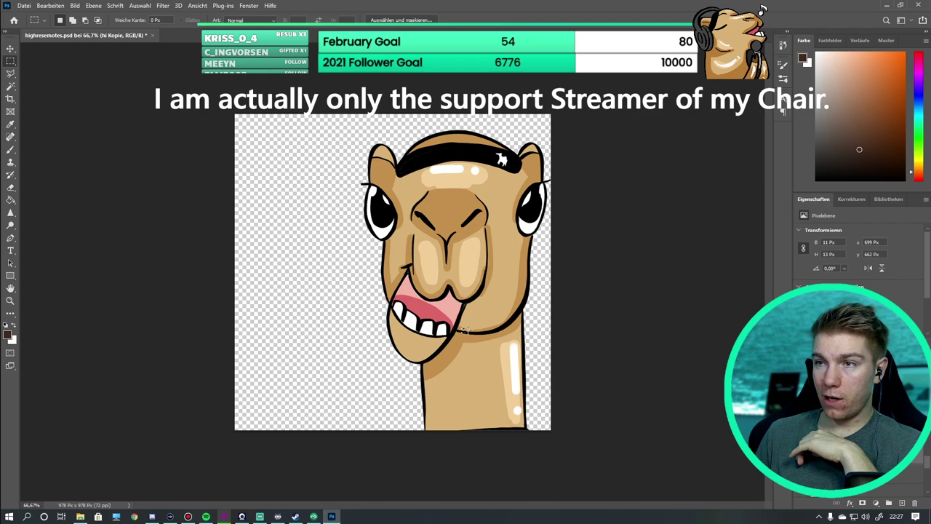
pyautogui.moveTo(542, 350); pyautogui.dragTo(576, 350)
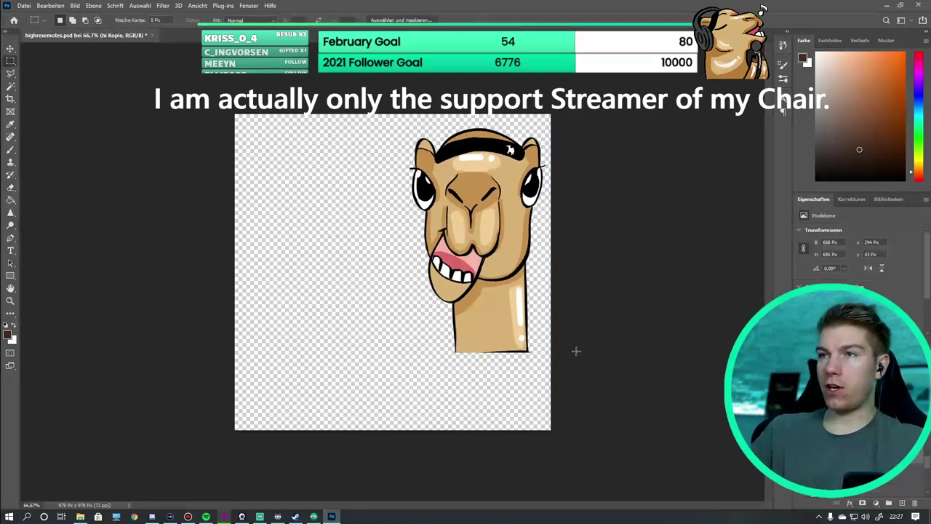
# Create a new empty layer named 'Chair'
pyautogui.hotkey('ctrl', 'shift', 'n')
pyautogui.write('Chair')
pyautogui.press('Return')
# Hide the camel and sketch the chair's rounded backrest outline in black, undoing stray strokes
pyautogui.press('b')
pyautogui.press('d')
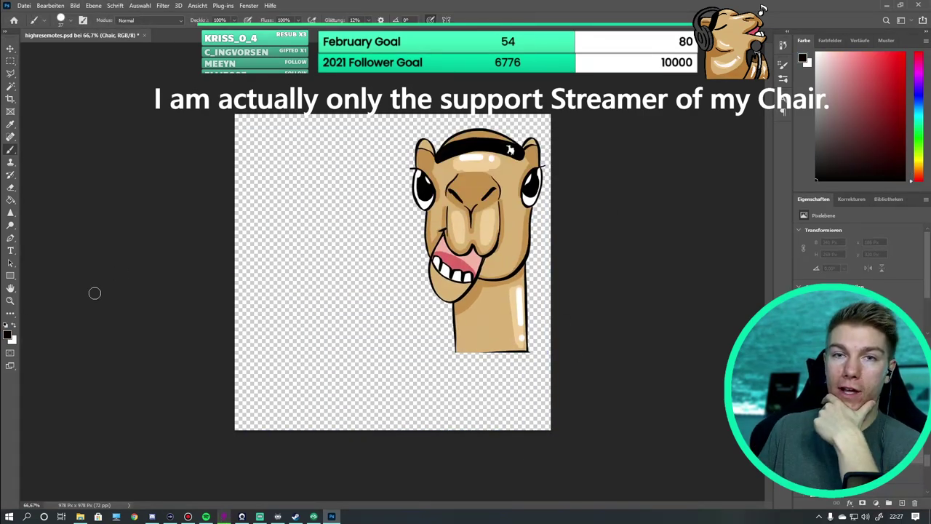
pyautogui.scroll(-1, 308, 223)
pyautogui.scroll(2, 307, 222)
pyautogui.scroll(-2, 323, 222)
pyautogui.scroll(1, 370, 243)
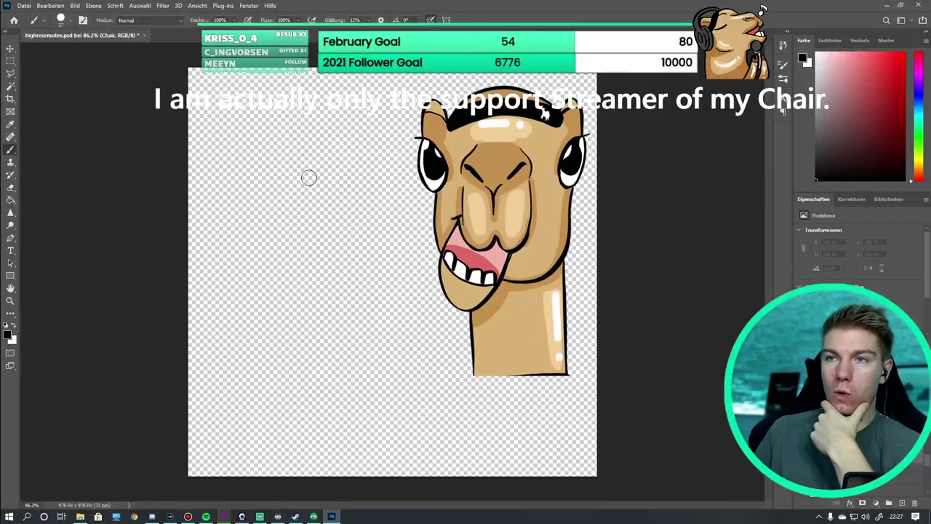
pyautogui.moveTo(237, 464)
pyautogui.mouseDown()
pyautogui.moveTo(210, 413)
pyautogui.moveTo(248, 284)
pyautogui.moveTo(311, 224)
pyautogui.moveTo(364, 123)
pyautogui.moveTo(475, 117)
pyautogui.moveTo(531, 291)
pyautogui.moveTo(597, 401)
pyautogui.moveTo(579, 423)
pyautogui.mouseUp()
pyautogui.hotkey('ctrl', ',')
pyautogui.moveTo(245, 469)
pyautogui.mouseDown()
pyautogui.moveTo(199, 393)
pyautogui.moveTo(309, 231)
pyautogui.moveTo(324, 160)
pyautogui.moveTo(377, 115)
pyautogui.mouseUp()
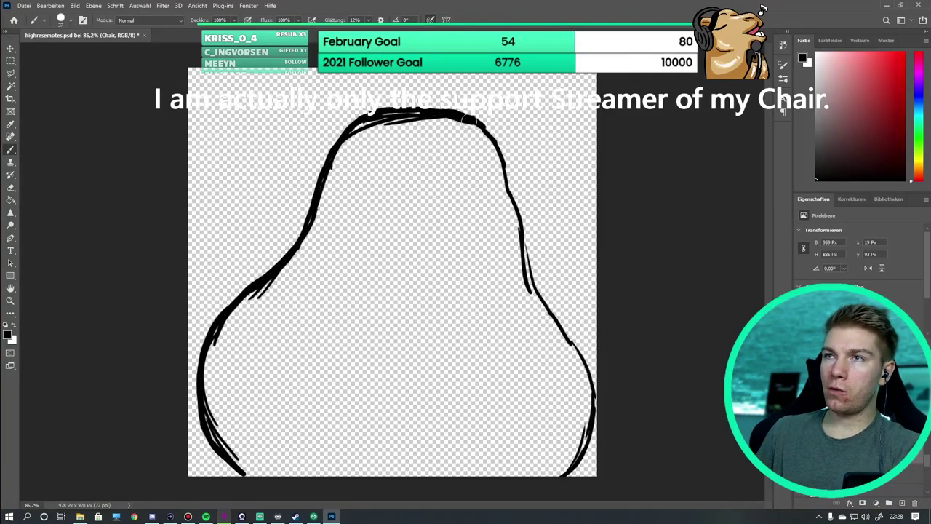
pyautogui.moveTo(471, 118)
pyautogui.mouseDown()
pyautogui.moveTo(519, 262)
pyautogui.moveTo(575, 375)
pyautogui.moveTo(581, 465)
pyautogui.mouseUp()
pyautogui.hotkey('ctrl', 'z')
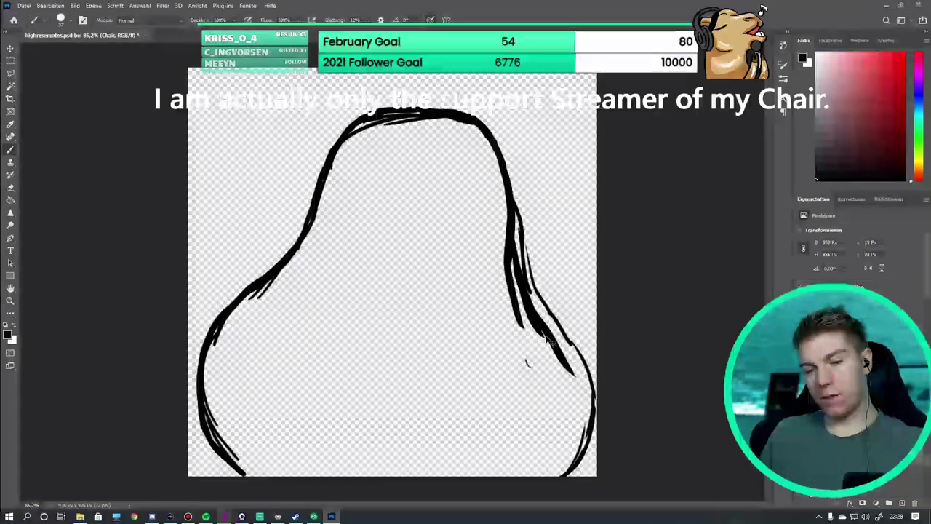
pyautogui.moveTo(548, 339); pyautogui.dragTo(571, 466)
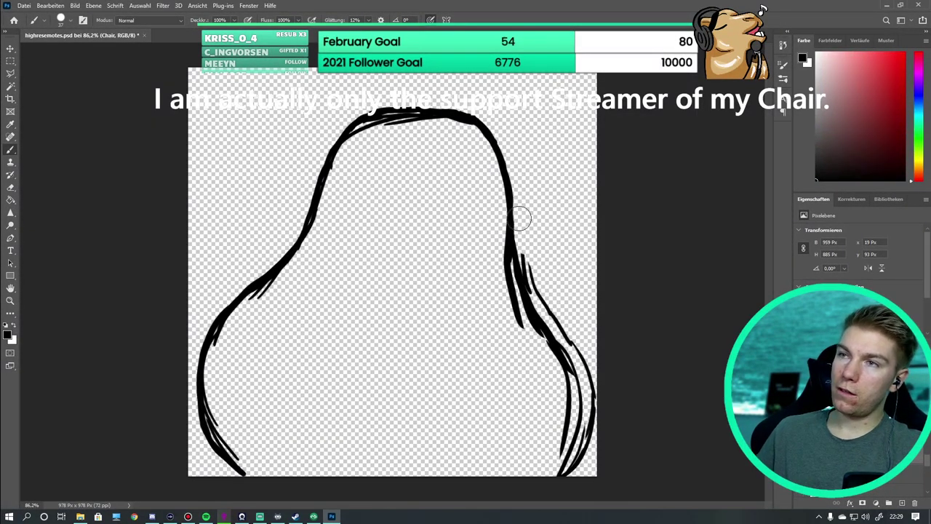
pyautogui.hotkey('ctrl', 'z')
pyautogui.hotkey('ctrl', 'z')
pyautogui.hotkey('ctrl', 'z')
pyautogui.hotkey('ctrl', 'z')
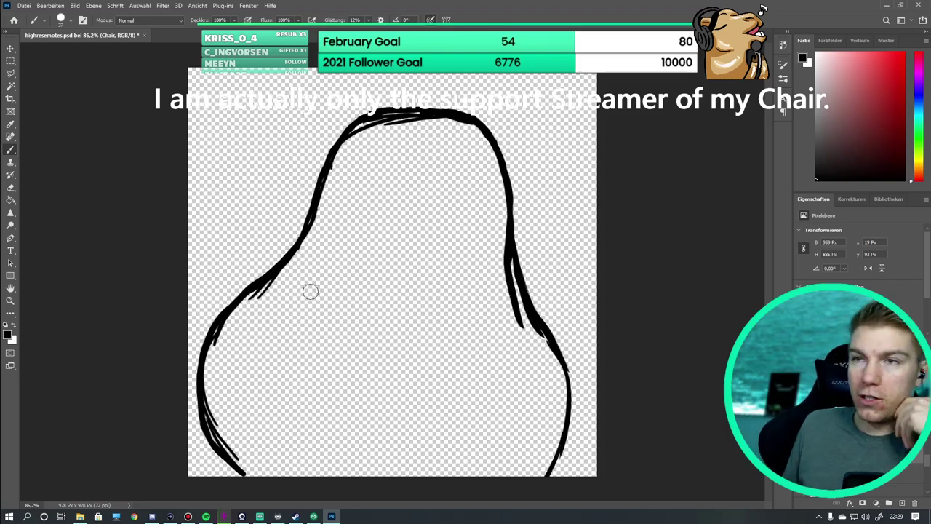
# Draw the left and right rectangular cutouts on the backrest, removing overshooting strokes
pyautogui.moveTo(340, 264)
pyautogui.mouseDown()
pyautogui.moveTo(382, 315)
pyautogui.moveTo(342, 265)
pyautogui.mouseUp()
pyautogui.moveTo(416, 269); pyautogui.dragTo(470, 323)
pyautogui.moveTo(418, 274); pyautogui.dragTo(459, 274)
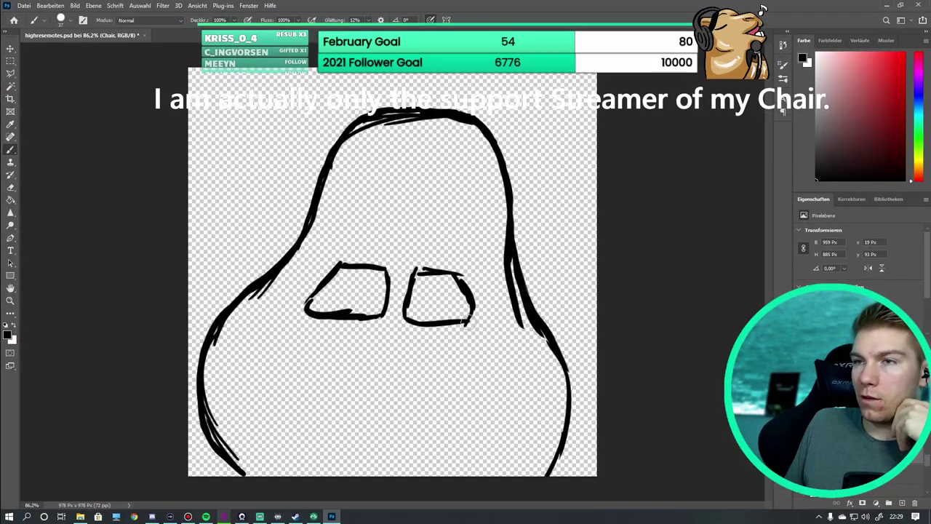
pyautogui.hotkey('ctrl', 'z')
pyautogui.hotkey('ctrl', 'z')
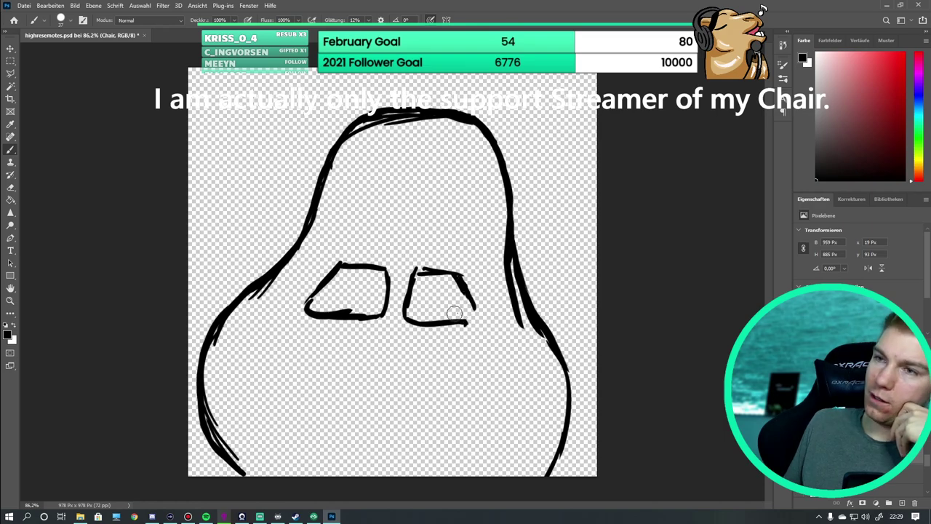
pyautogui.moveTo(346, 167); pyautogui.dragTo(480, 161)
pyautogui.hotkey('ctrl', 'z')
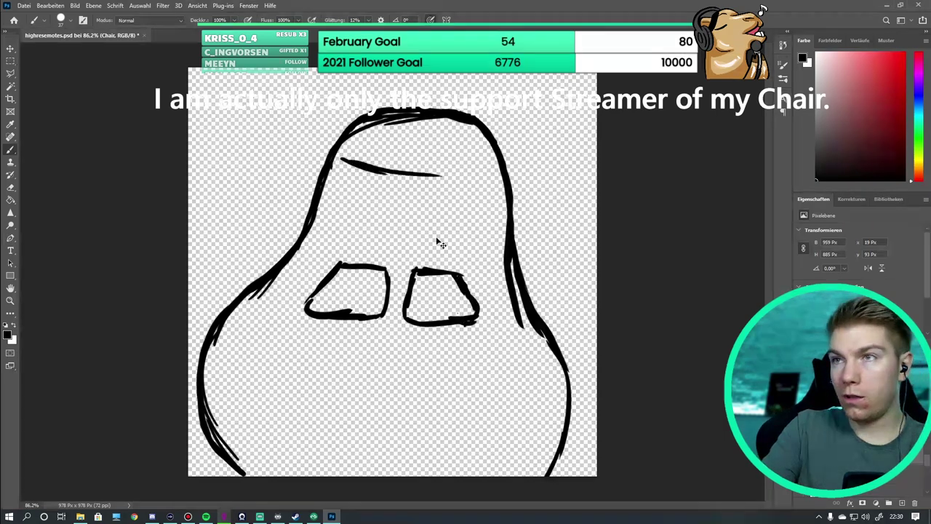
pyautogui.hotkey('ctrl', 'z')
# Reset the rotated canvas view and add a new layer named 'cushion'
pyautogui.middleClick(457, 153)
pyautogui.click(454, 155)
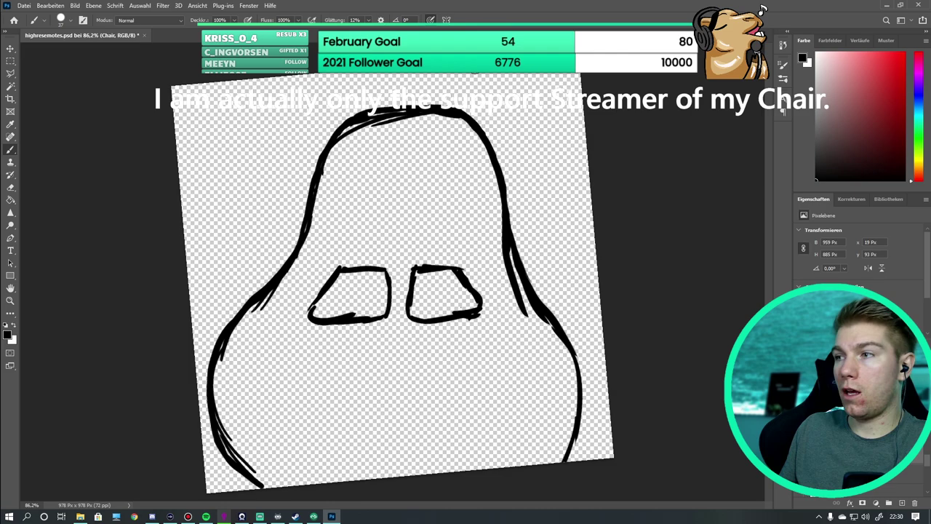
pyautogui.press('r')
pyautogui.press('Escape')
pyautogui.press('b')
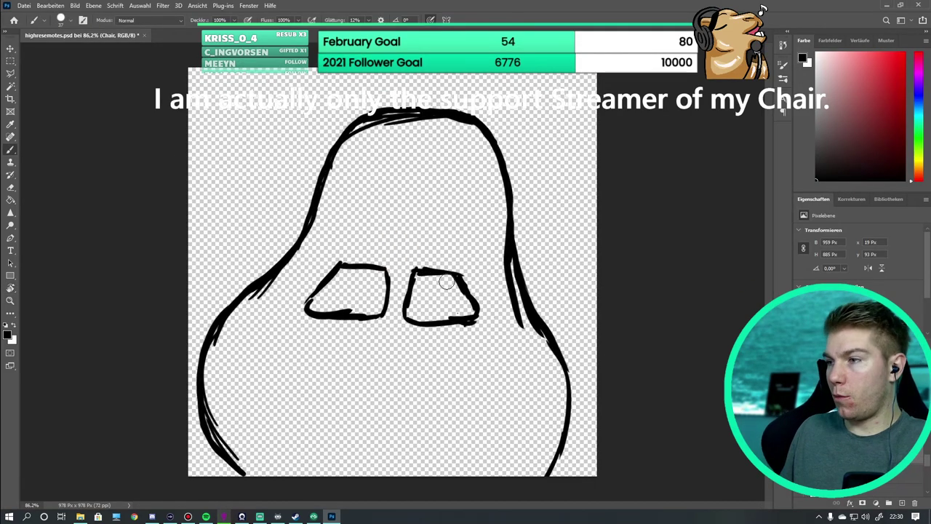
pyautogui.hotkey('ctrl', 'shift', 'n')
pyautogui.write('cushion')
pyautogui.press('Return')
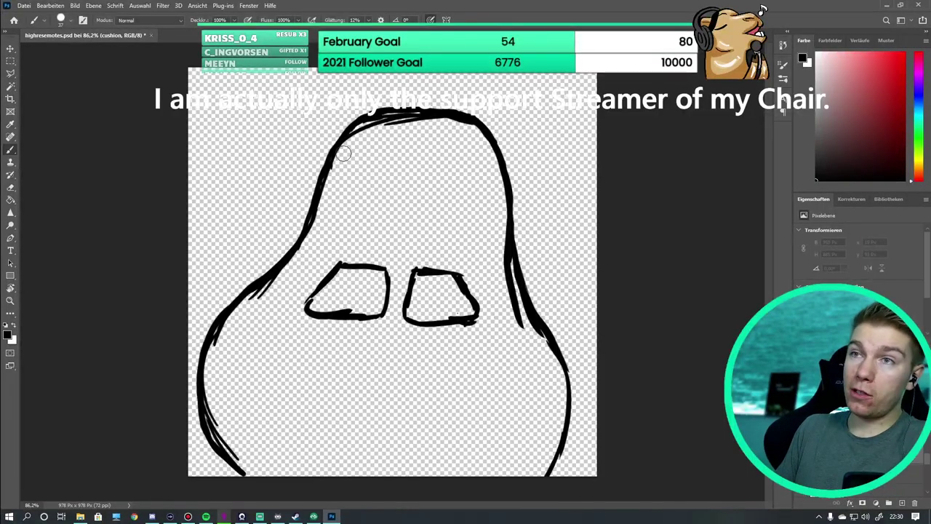
# Draw the headrest cushion rectangle and the left and right seat edges
pyautogui.moveTo(344, 149)
pyautogui.mouseDown()
pyautogui.moveTo(331, 221)
pyautogui.moveTo(391, 259)
pyautogui.moveTo(358, 233)
pyautogui.moveTo(486, 242)
pyautogui.moveTo(366, 152)
pyautogui.moveTo(501, 149)
pyautogui.moveTo(496, 245)
pyautogui.mouseUp()
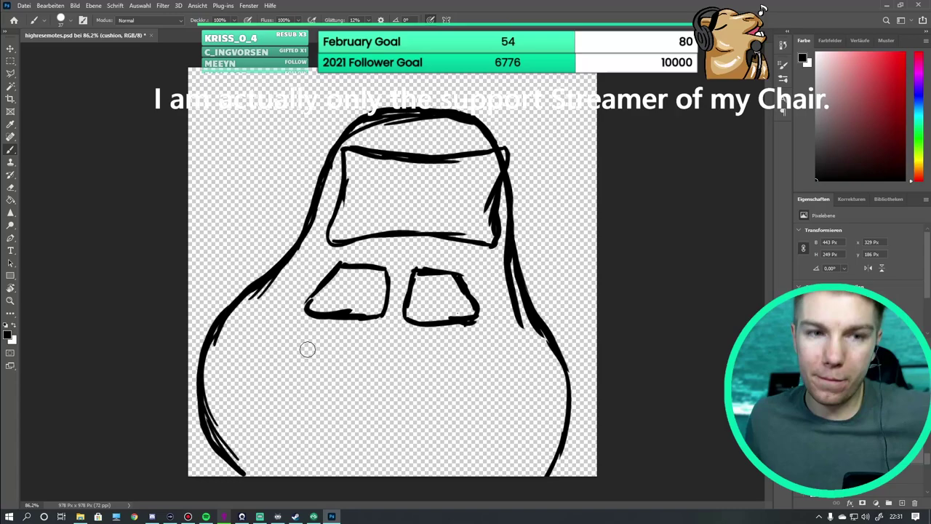
pyautogui.moveTo(294, 320); pyautogui.dragTo(298, 470)
pyautogui.moveTo(500, 331); pyautogui.dragTo(482, 476)
pyautogui.moveTo(295, 311); pyautogui.dragTo(295, 476)
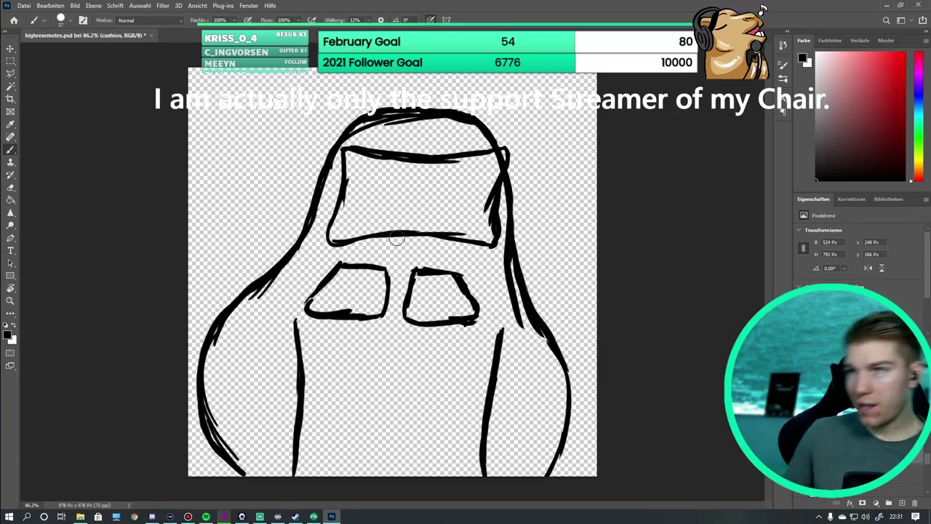
pyautogui.press('o')
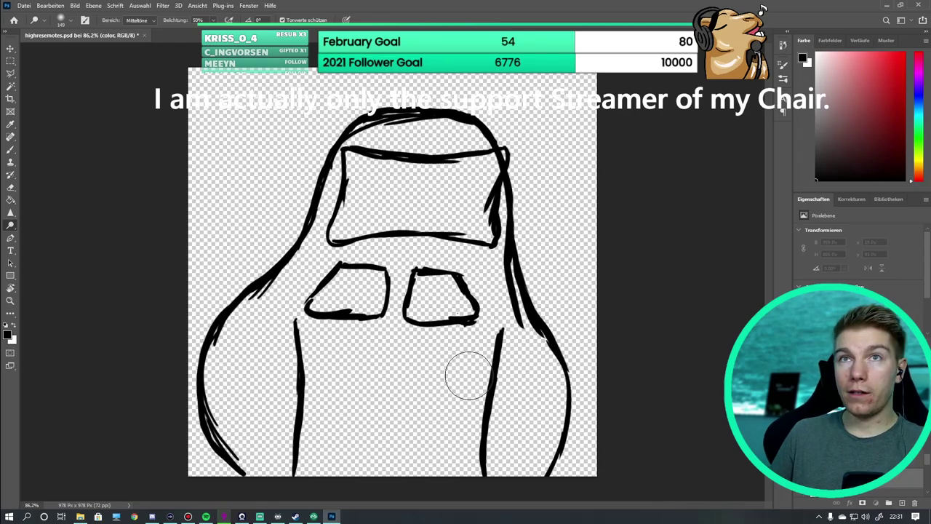
# Shade the chair's lower left and right inner edges dark grey
pyautogui.press('b')
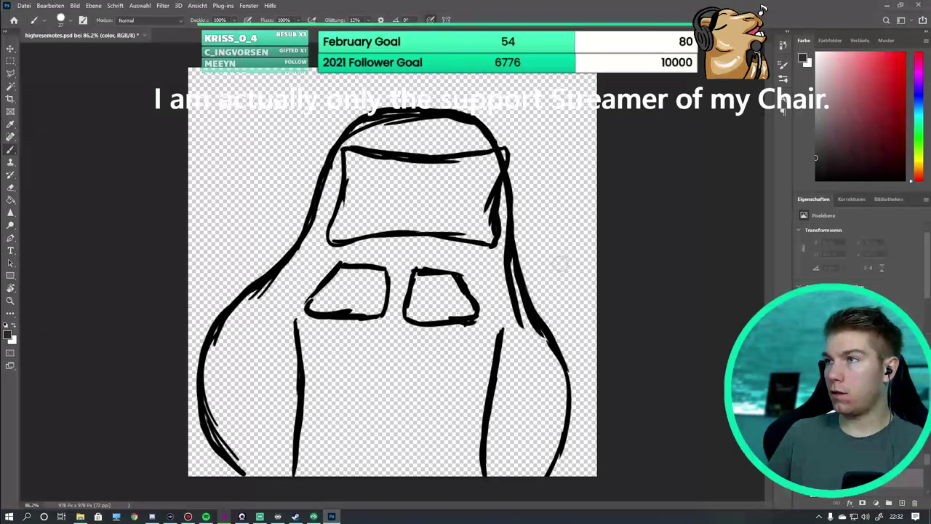
pyautogui.moveTo(251, 349)
pyautogui.mouseDown()
pyautogui.moveTo(253, 310)
pyautogui.moveTo(247, 326)
pyautogui.moveTo(291, 280)
pyautogui.moveTo(299, 250)
pyautogui.moveTo(223, 352)
pyautogui.moveTo(220, 413)
pyautogui.moveTo(213, 376)
pyautogui.moveTo(207, 387)
pyautogui.moveTo(269, 490)
pyautogui.moveTo(295, 395)
pyautogui.moveTo(281, 352)
pyautogui.moveTo(238, 363)
pyautogui.moveTo(229, 405)
pyautogui.moveTo(264, 430)
pyautogui.mouseUp()
pyautogui.moveTo(230, 357)
pyautogui.mouseDown()
pyautogui.moveTo(236, 316)
pyautogui.moveTo(269, 288)
pyautogui.moveTo(233, 396)
pyautogui.moveTo(230, 331)
pyautogui.mouseUp()
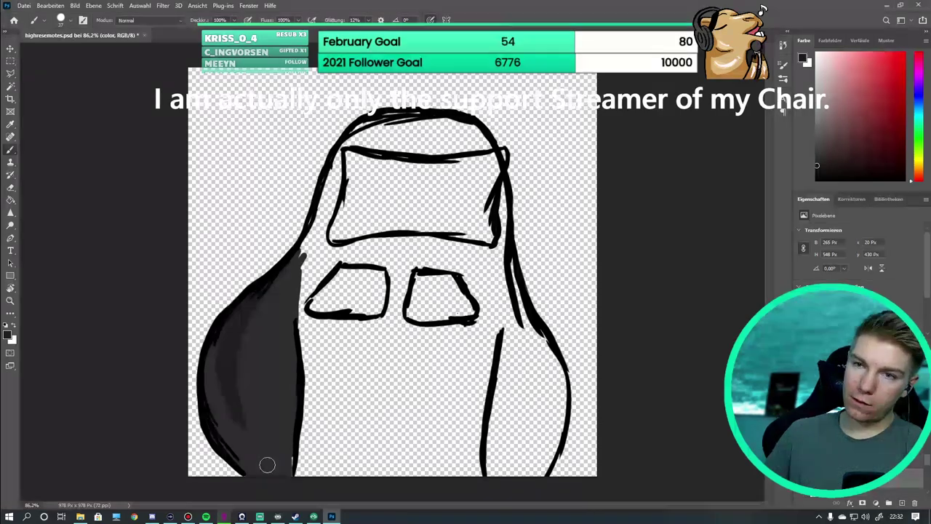
pyautogui.moveTo(502, 364)
pyautogui.mouseDown()
pyautogui.moveTo(513, 459)
pyautogui.moveTo(528, 476)
pyautogui.moveTo(556, 378)
pyautogui.moveTo(509, 342)
pyautogui.moveTo(563, 371)
pyautogui.mouseUp()
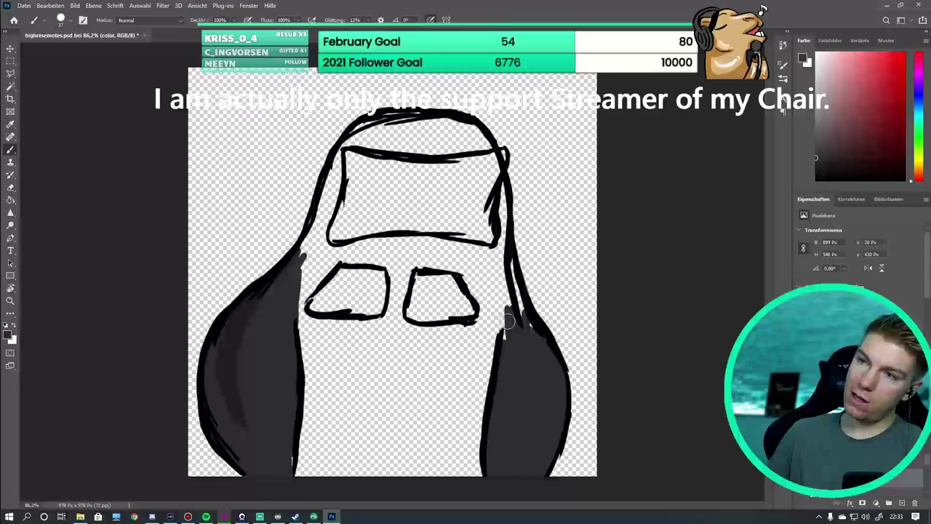
pyautogui.moveTo(509, 320); pyautogui.dragTo(506, 313)
pyautogui.press('super')
pyautogui.click(226, 345)
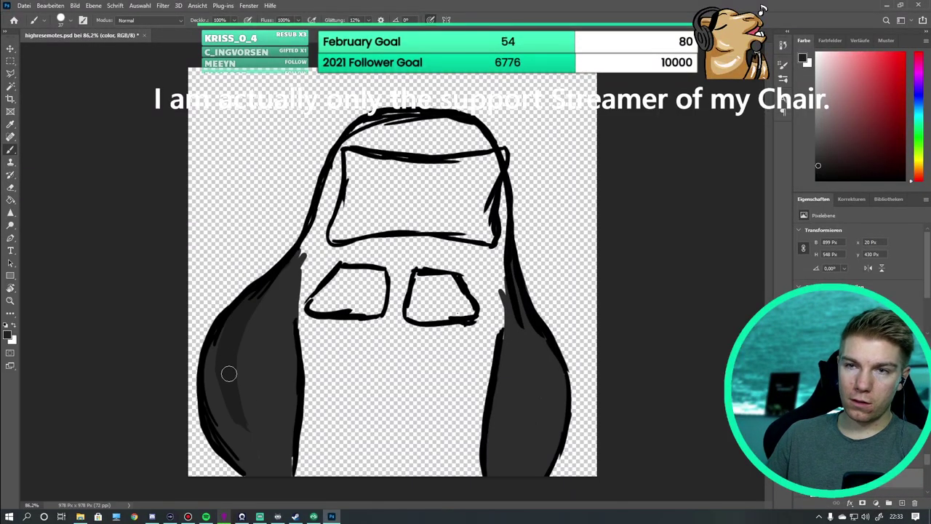
# Marquee-select the chair top with headrest and cutouts, save the document, then deselect
pyautogui.press('m')
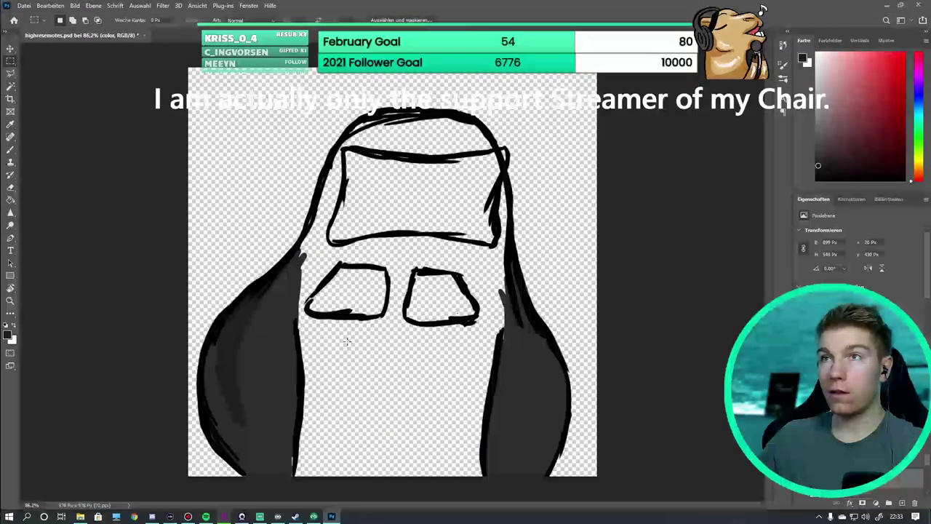
pyautogui.moveTo(229, 381)
pyautogui.mouseDown()
pyautogui.moveTo(292, 409)
pyautogui.moveTo(281, 358)
pyautogui.moveTo(310, 377)
pyautogui.mouseUp()
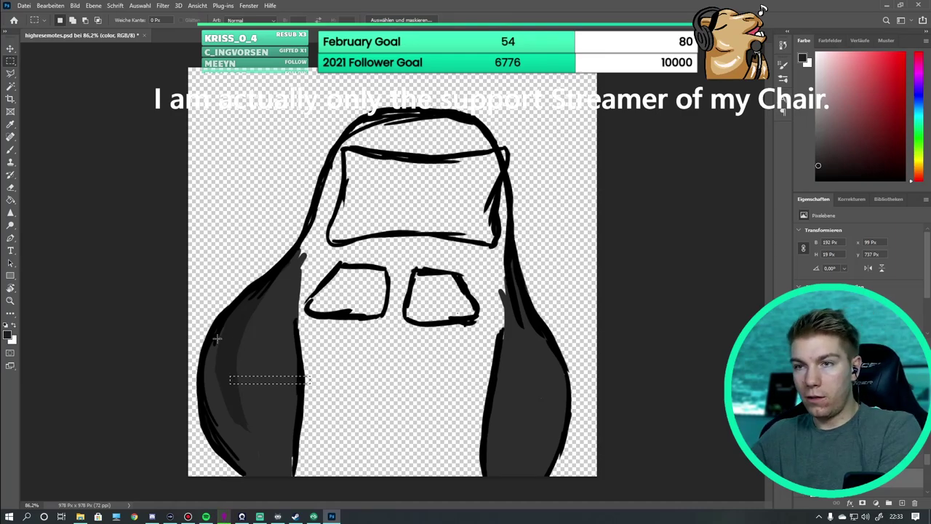
pyautogui.moveTo(276, 345); pyautogui.dragTo(327, 366)
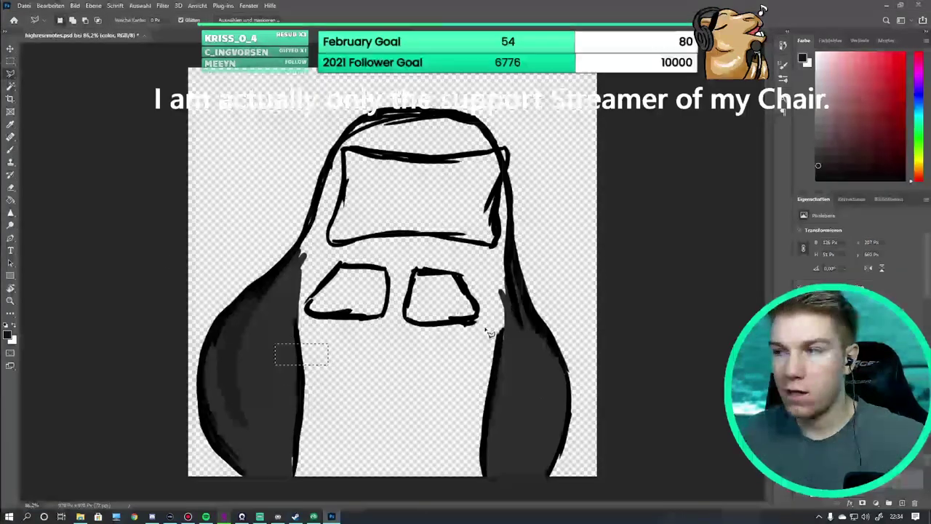
pyautogui.moveTo(486, 326); pyautogui.dragTo(565, 241)
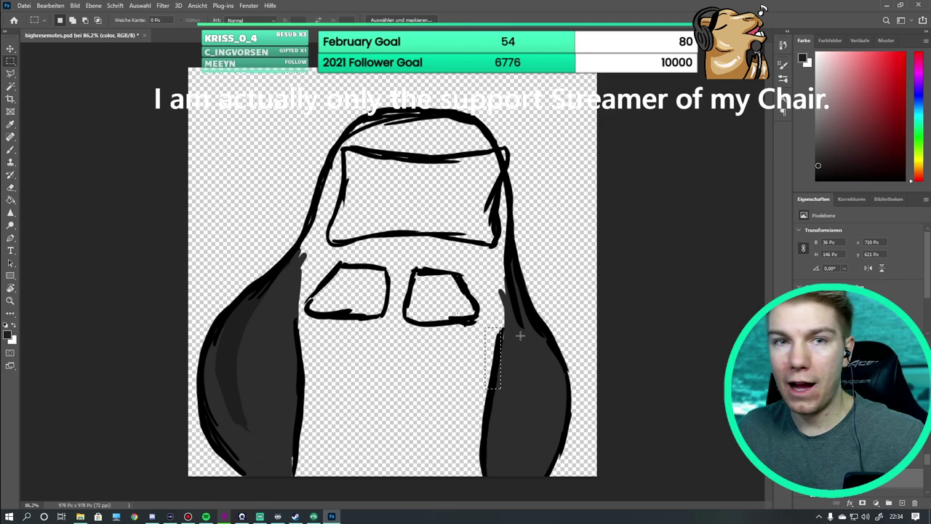
pyautogui.moveTo(390, 285); pyautogui.dragTo(486, 329)
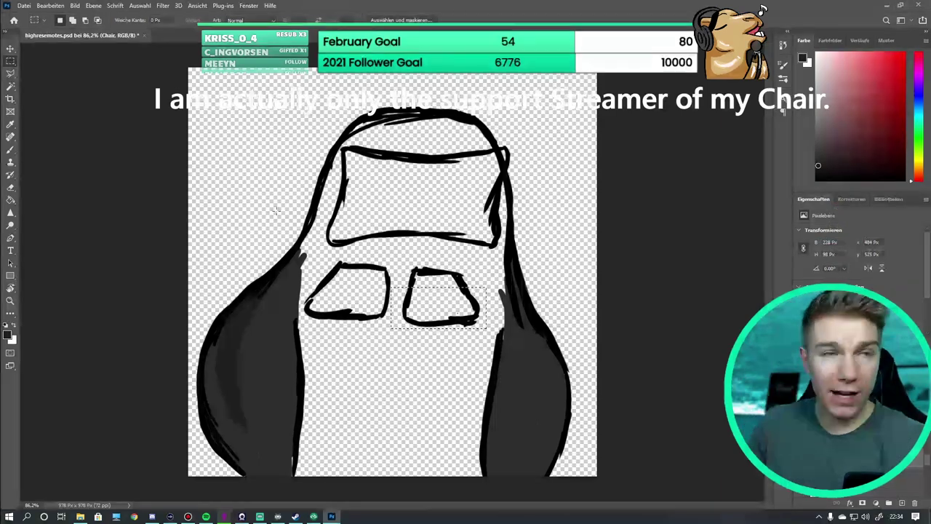
pyautogui.moveTo(283, 146); pyautogui.dragTo(486, 329)
pyautogui.click(24, 5)
pyautogui.click(37, 99)
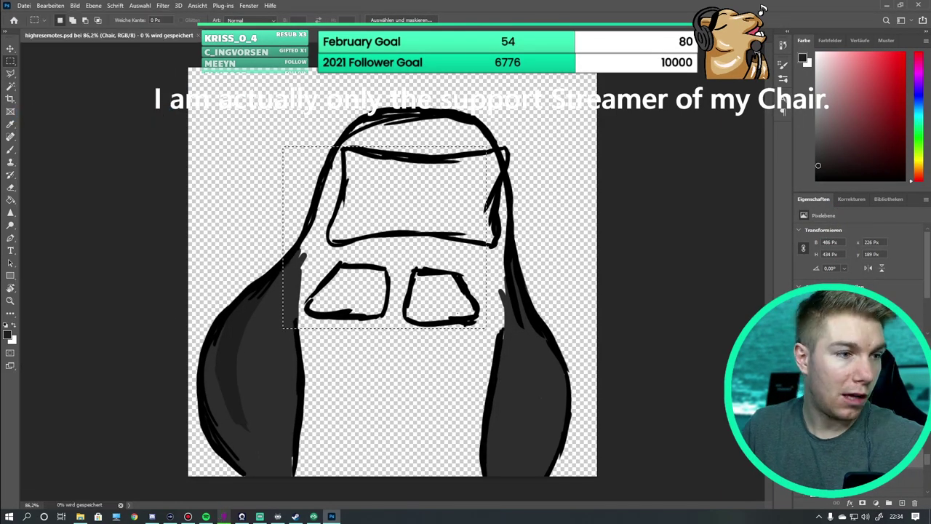
pyautogui.hotkey('ctrl', 'd')
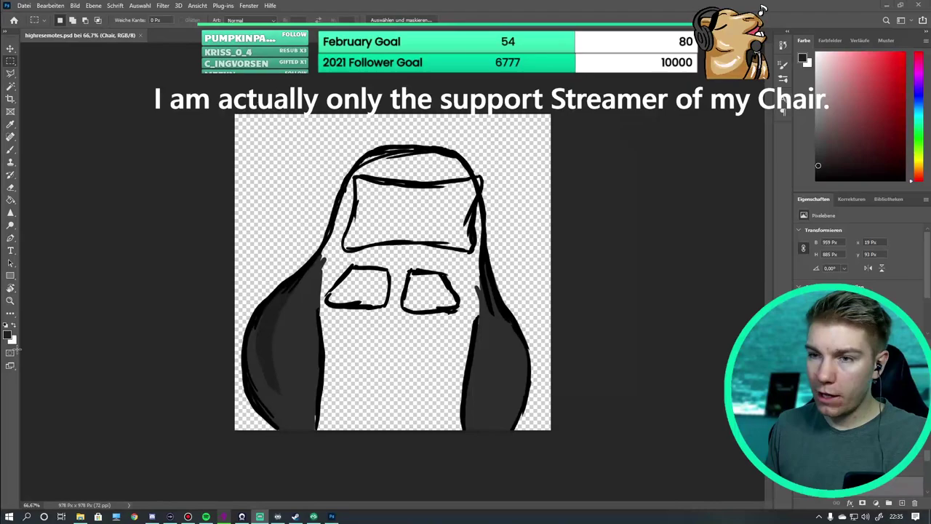
# On the color layer, paint dark shading inside the right side panel
pyautogui.press('b')
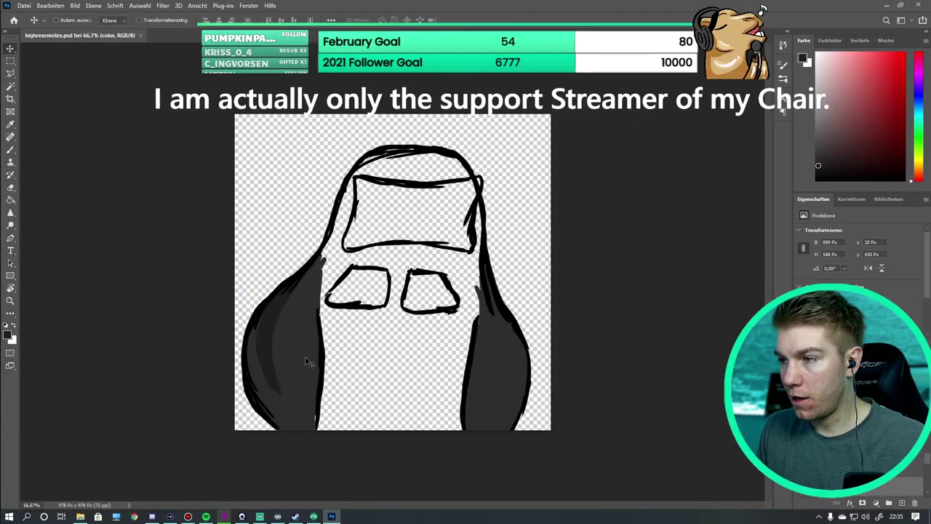
pyautogui.hotkey('alt', '[')
pyautogui.press('Down')
pyautogui.press('Escape')
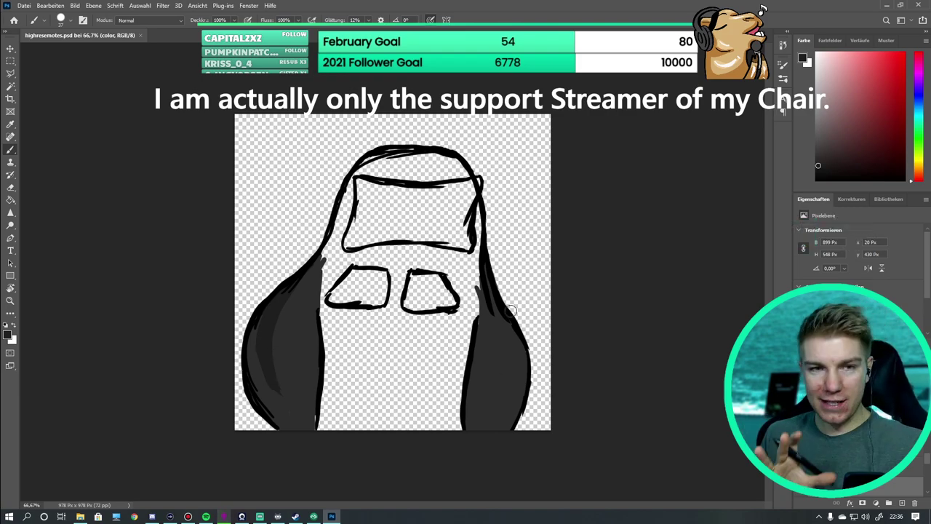
pyautogui.moveTo(502, 396); pyautogui.dragTo(489, 322)
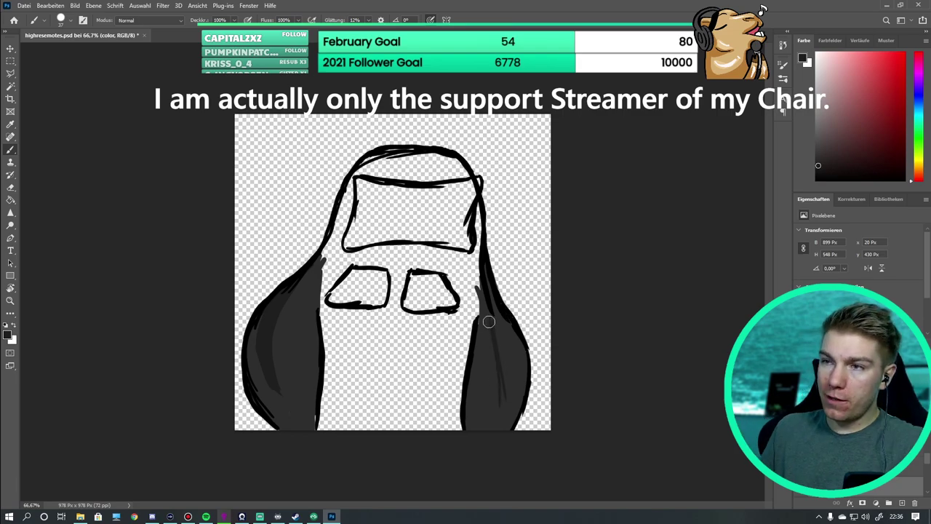
pyautogui.moveTo(500, 435)
pyautogui.mouseDown()
pyautogui.moveTo(491, 350)
pyautogui.moveTo(495, 444)
pyautogui.mouseUp()
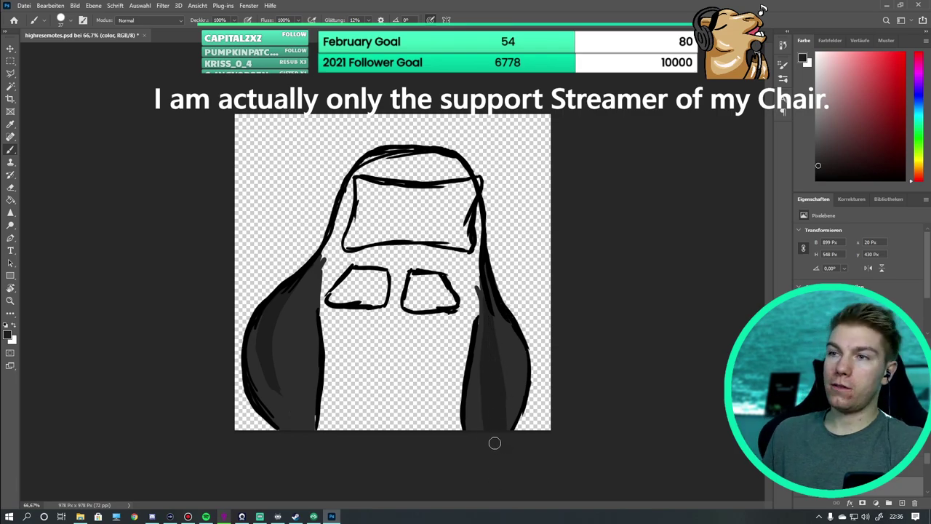
# Sample the grey and repaint the left side panel, discarding the failed outline strokes
pyautogui.keyDown('alt'); pyautogui.click(294, 397); pyautogui.keyUp('alt')
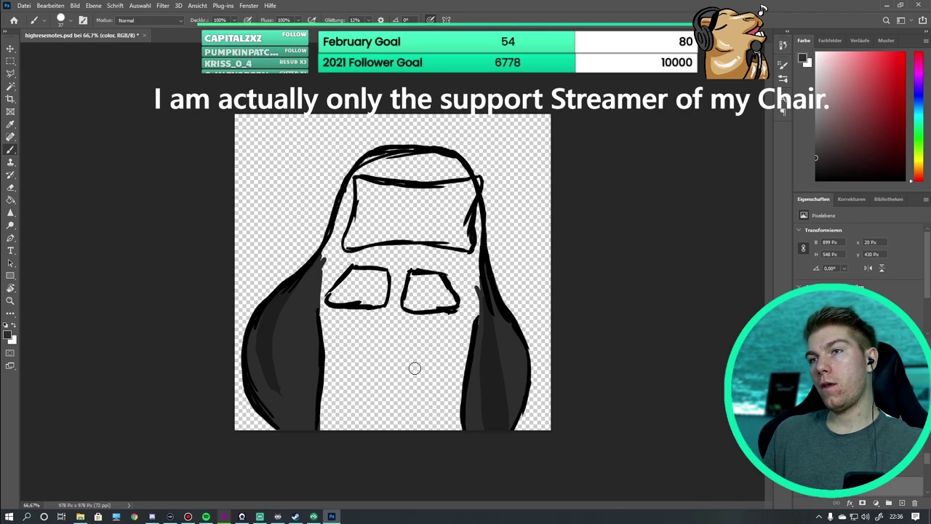
pyautogui.moveTo(255, 426)
pyautogui.mouseDown()
pyautogui.moveTo(277, 268)
pyautogui.moveTo(313, 258)
pyautogui.mouseUp()
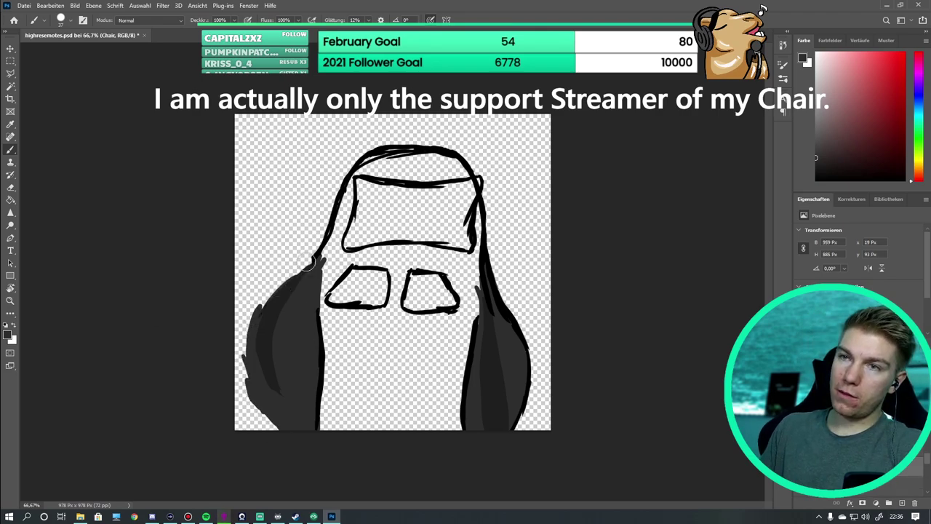
pyautogui.moveTo(251, 349)
pyautogui.mouseDown()
pyautogui.moveTo(264, 291)
pyautogui.moveTo(313, 256)
pyautogui.moveTo(280, 429)
pyautogui.moveTo(244, 374)
pyautogui.moveTo(316, 214)
pyautogui.mouseUp()
pyautogui.hotkey('ctrl', 'z')
pyautogui.hotkey('ctrl', 'z')
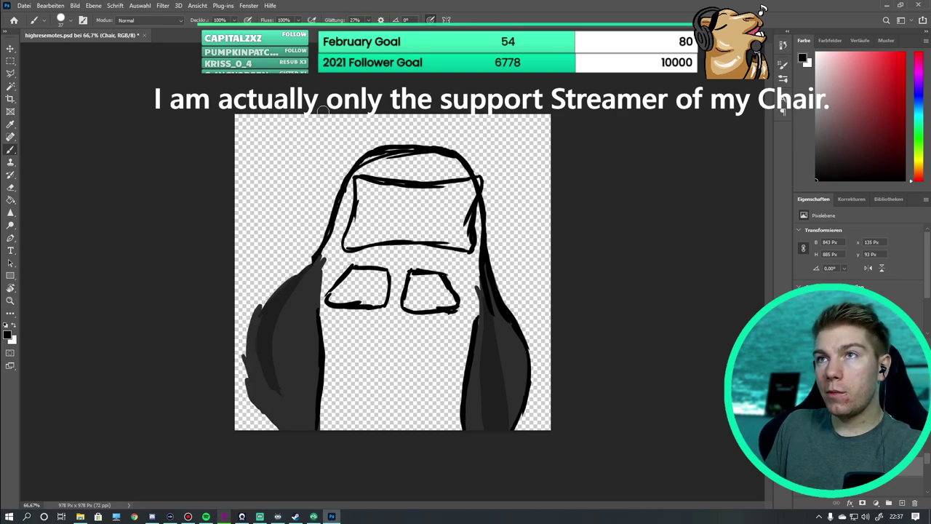
pyautogui.moveTo(279, 430)
pyautogui.mouseDown()
pyautogui.moveTo(244, 378)
pyautogui.moveTo(313, 256)
pyautogui.mouseUp()
pyautogui.hotkey('ctrl', 'z')
pyautogui.moveTo(280, 429)
pyautogui.mouseDown()
pyautogui.moveTo(251, 327)
pyautogui.moveTo(386, 147)
pyautogui.moveTo(420, 149)
pyautogui.moveTo(251, 391)
pyautogui.moveTo(336, 231)
pyautogui.moveTo(441, 172)
pyautogui.mouseUp()
pyautogui.hotkey('ctrl', 'z')
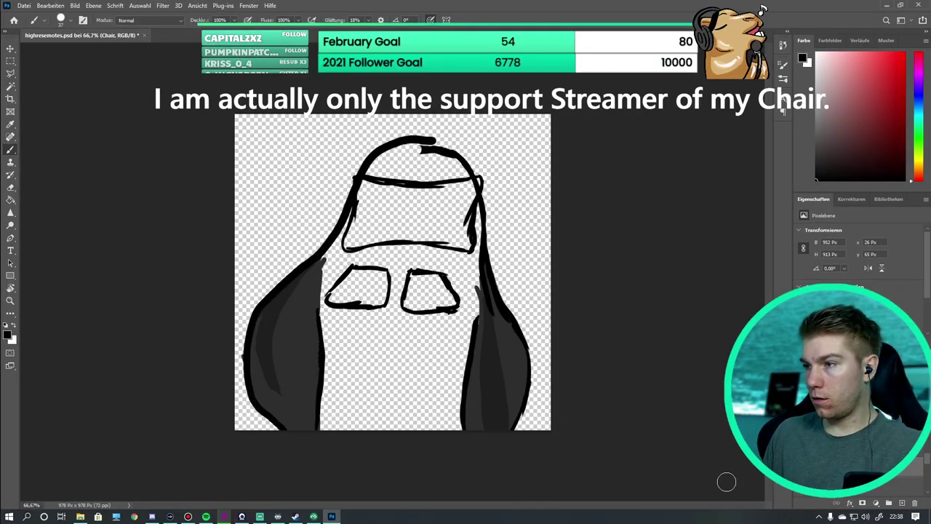
# On the cushion layer, bolden both inner vertical lines and redraw the backrest's right outline
pyautogui.keyDown('ctrl'); pyautogui.click(311, 306); pyautogui.keyUp('ctrl')
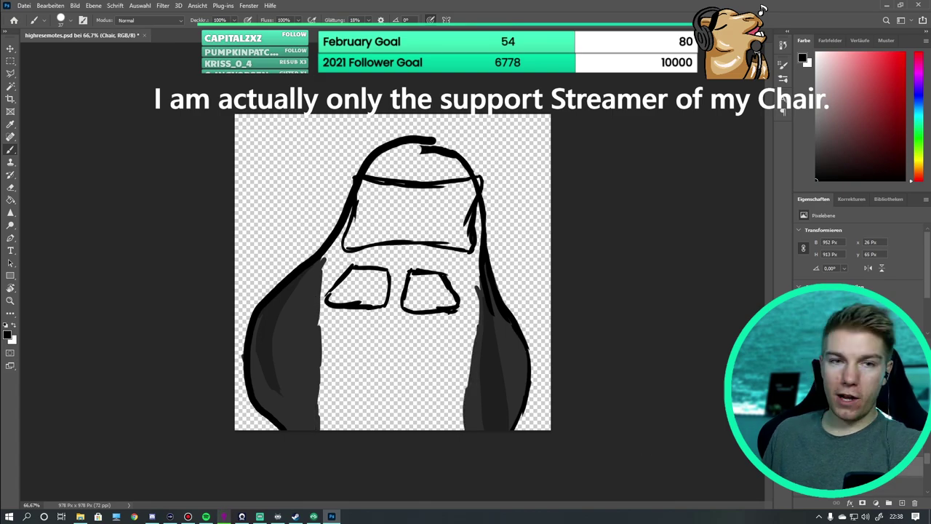
pyautogui.moveTo(319, 429)
pyautogui.mouseDown()
pyautogui.moveTo(301, 385)
pyautogui.moveTo(320, 313)
pyautogui.mouseUp()
pyautogui.moveTo(465, 432); pyautogui.dragTo(477, 332)
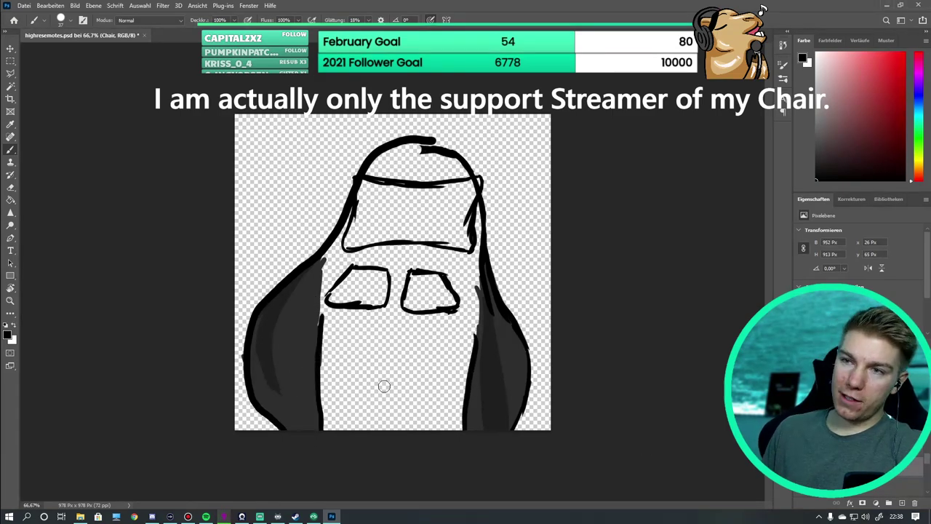
pyautogui.hotkey('ctrl', 'z')
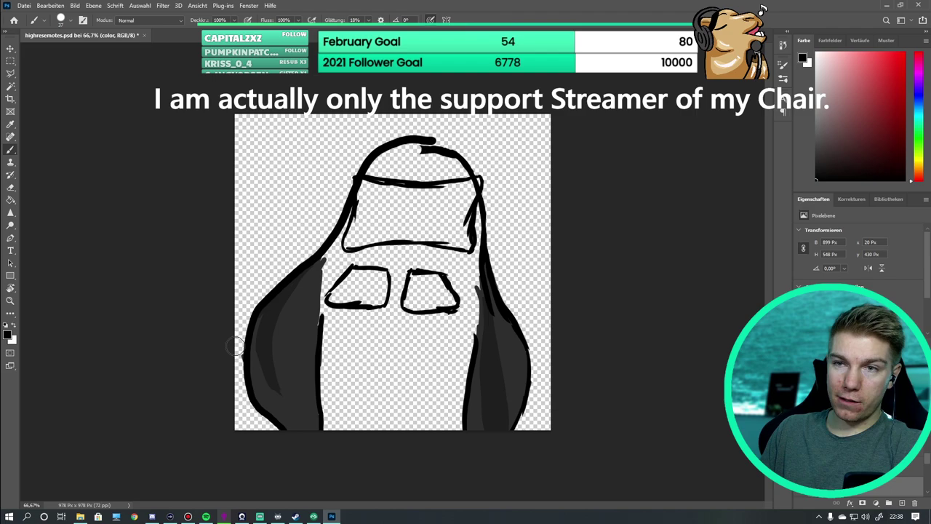
pyautogui.moveTo(426, 149)
pyautogui.mouseDown()
pyautogui.moveTo(489, 211)
pyautogui.moveTo(517, 335)
pyautogui.moveTo(519, 322)
pyautogui.moveTo(515, 357)
pyautogui.mouseUp()
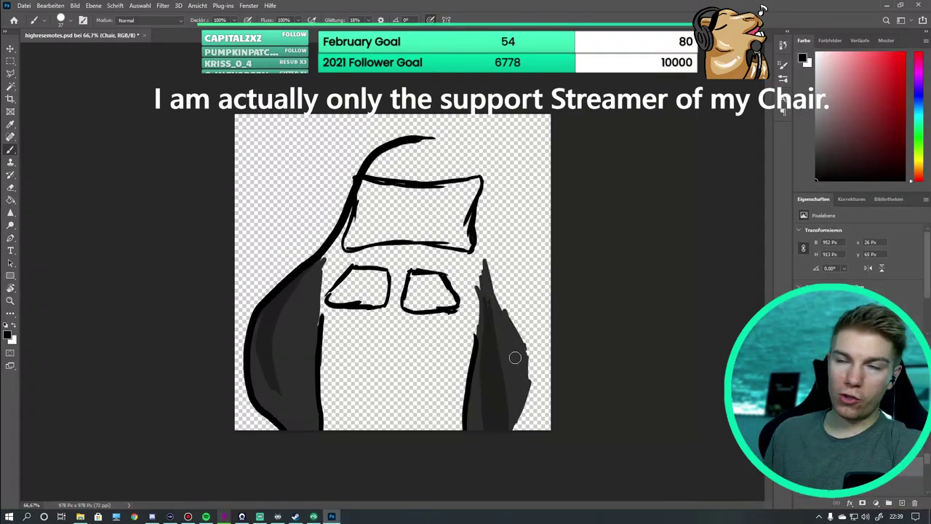
pyautogui.moveTo(512, 437); pyautogui.dragTo(495, 285)
# Redraw the backrest's top arc and right side, undoing the uneven attempts
pyautogui.moveTo(411, 139); pyautogui.dragTo(488, 267)
pyautogui.hotkey('ctrl', 'z')
pyautogui.moveTo(491, 232); pyautogui.dragTo(513, 306)
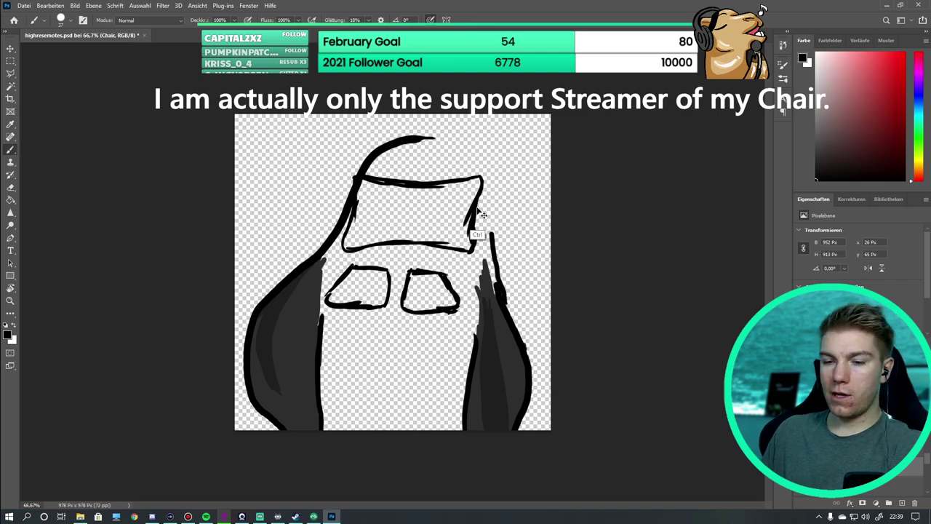
pyautogui.hotkey('ctrl', 'z')
pyautogui.moveTo(418, 140); pyautogui.dragTo(497, 304)
pyautogui.hotkey('ctrl', 'z')
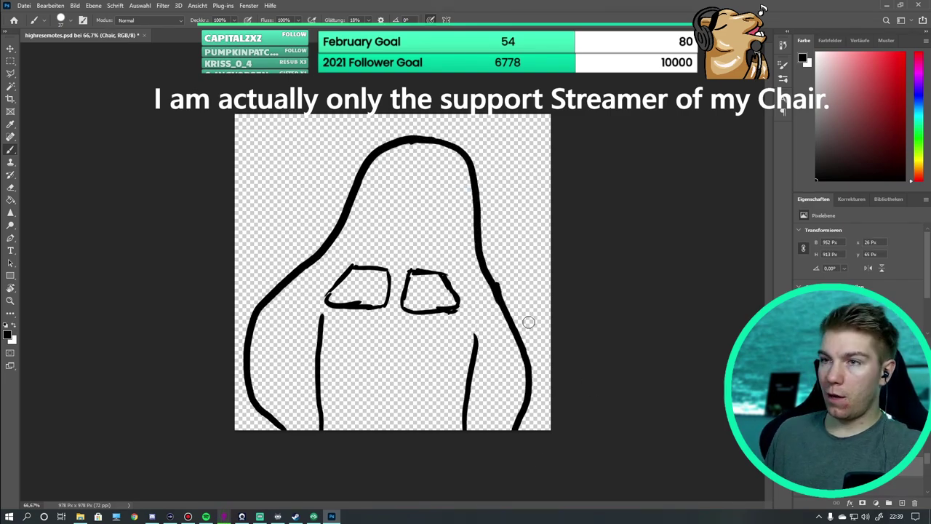
# Zoom in and thicken the long side stroke and top arch with a larger brush
pyautogui.hotkey('ctrl', '+')
pyautogui.hotkey('ctrl', '+')
pyautogui.hotkey('ctrl', '+')
pyautogui.moveTo(640, 361); pyautogui.dragTo(204, 282)
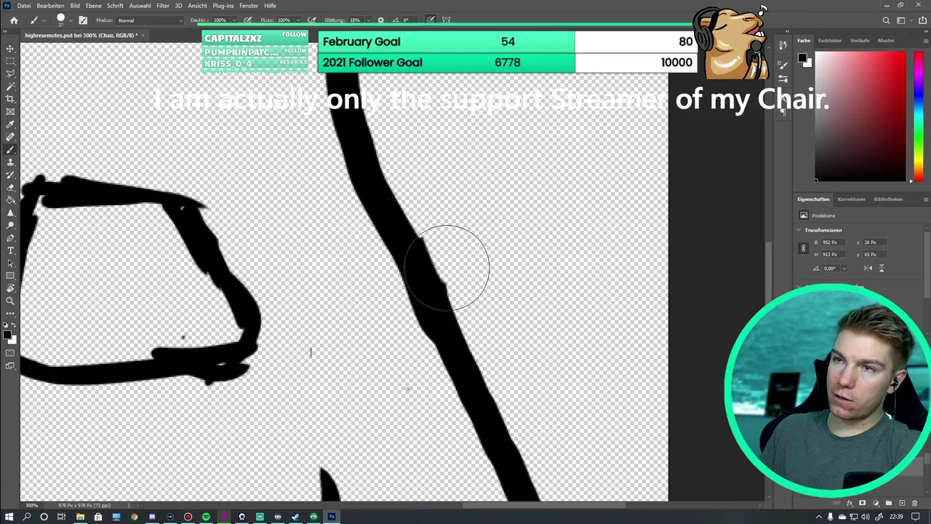
pyautogui.moveTo(386, 240); pyautogui.dragTo(451, 349)
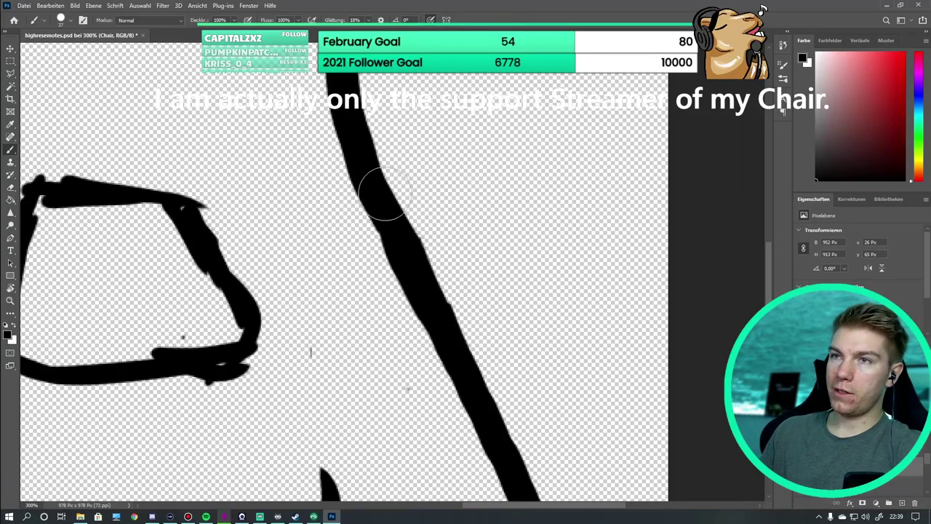
pyautogui.press(']')
pyautogui.press(']')
pyautogui.scroll(6, 361, 372)
pyautogui.hscroll(-4, 389, 337)
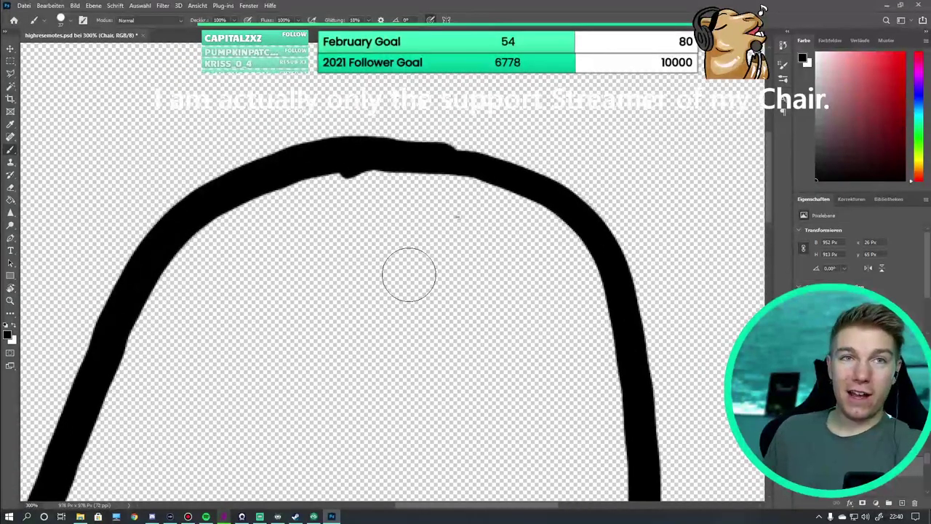
pyautogui.moveTo(432, 150)
pyautogui.mouseDown()
pyautogui.moveTo(574, 207)
pyautogui.moveTo(357, 149)
pyautogui.mouseUp()
pyautogui.hotkey('ctrl', '-')
pyautogui.hotkey('ctrl', '-')
pyautogui.hotkey('ctrl', '-')
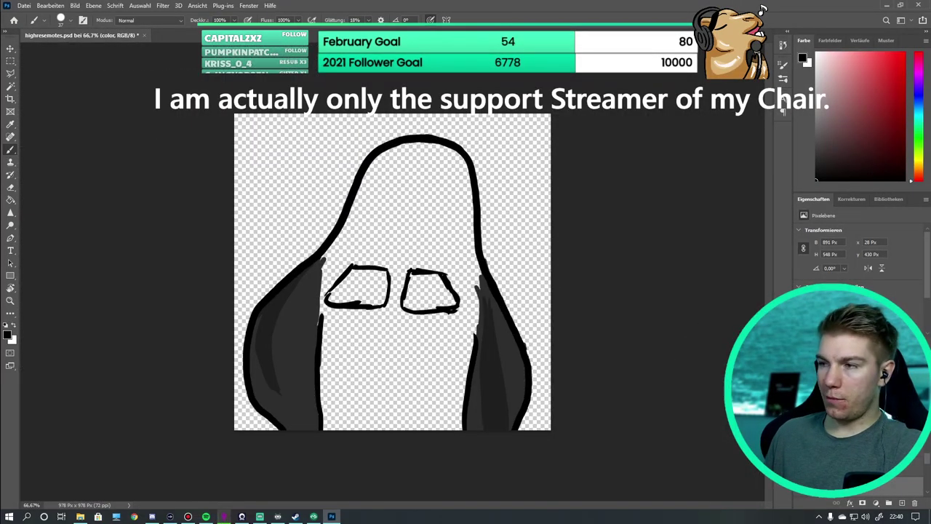
pyautogui.moveTo(407, 311)
pyautogui.mouseDown()
pyautogui.moveTo(421, 304)
pyautogui.moveTo(409, 343)
pyautogui.moveTo(430, 316)
pyautogui.moveTo(524, 291)
pyautogui.moveTo(465, 381)
pyautogui.moveTo(538, 263)
pyautogui.mouseUp()
pyautogui.hotkey('ctrl', 'z')
# Erase the old eye openings and redraw them as a trapezoid right eye and slanted-box left eye
pyautogui.hotkey('ctrl', '+')
pyautogui.hotkey('ctrl', '+')
pyautogui.hotkey('ctrl', 'z')
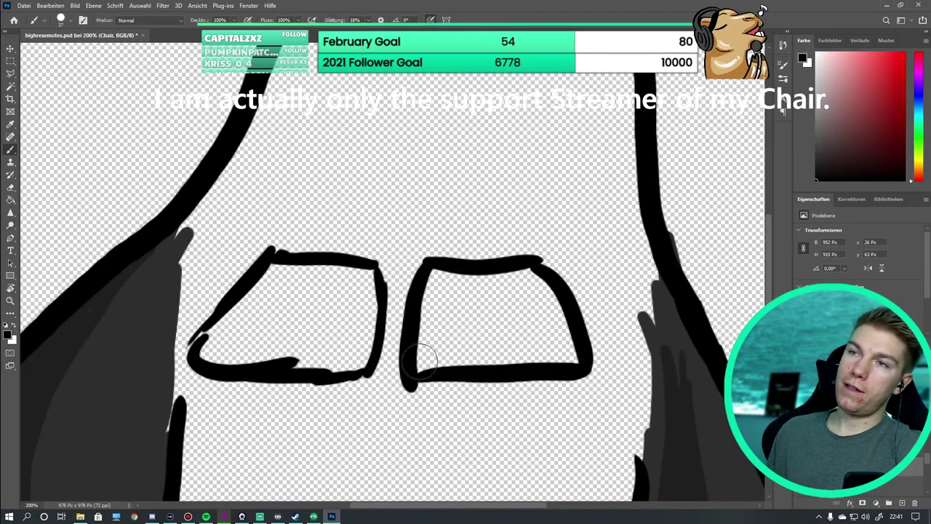
pyautogui.moveTo(375, 367)
pyautogui.mouseDown()
pyautogui.moveTo(350, 375)
pyautogui.moveTo(270, 249)
pyautogui.moveTo(339, 339)
pyautogui.mouseUp()
pyautogui.moveTo(370, 270)
pyautogui.mouseDown()
pyautogui.moveTo(270, 373)
pyautogui.moveTo(240, 375)
pyautogui.mouseUp()
pyautogui.moveTo(360, 271)
pyautogui.mouseDown()
pyautogui.moveTo(258, 271)
pyautogui.moveTo(296, 276)
pyautogui.moveTo(198, 368)
pyautogui.mouseUp()
pyautogui.hotkey('ctrl', 'z')
pyautogui.moveTo(275, 377); pyautogui.dragTo(182, 378)
pyautogui.hotkey('ctrl', 'z')
pyautogui.hotkey('ctrl', 'z')
pyautogui.hotkey('ctrl', 'z')
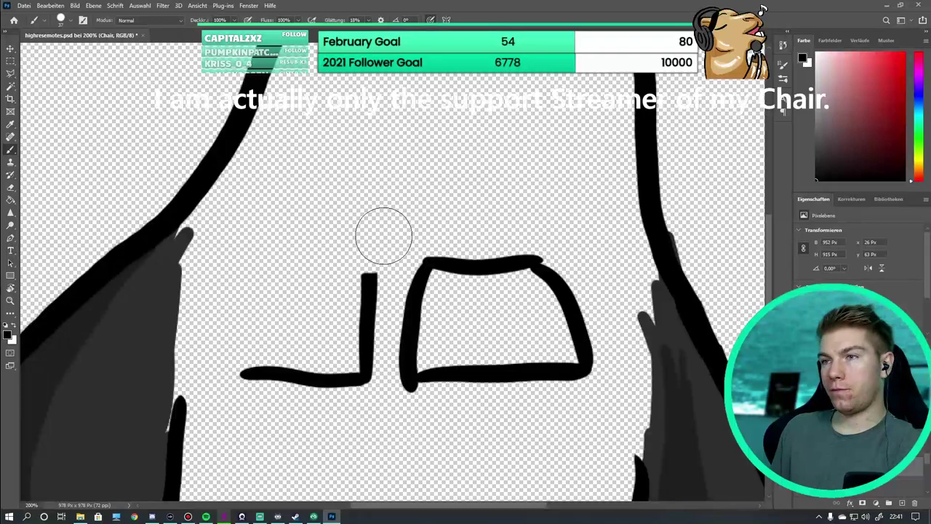
pyautogui.hotkey('ctrl', '-')
pyautogui.hotkey('ctrl', '-')
pyautogui.moveTo(341, 307)
pyautogui.mouseDown()
pyautogui.moveTo(343, 277)
pyautogui.moveTo(372, 266)
pyautogui.moveTo(324, 309)
pyautogui.mouseUp()
pyautogui.hotkey('ctrl', 'z')
pyautogui.hotkey('ctrl', 'z')
# Select both eyes freehand and move them up slightly
pyautogui.press('m')
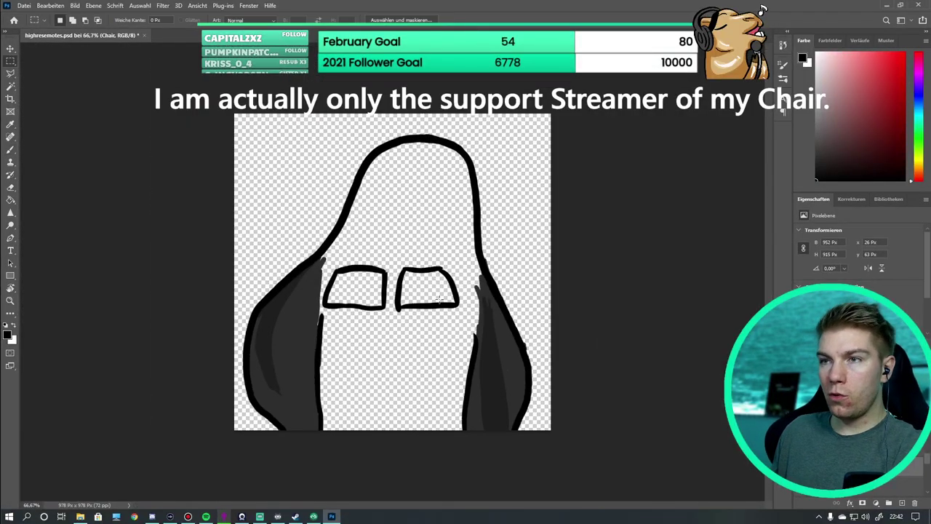
pyautogui.moveTo(467, 321); pyautogui.dragTo(408, 289)
pyautogui.press('l')
pyautogui.moveTo(393, 324)
pyautogui.mouseDown()
pyautogui.moveTo(320, 280)
pyautogui.moveTo(369, 322)
pyautogui.mouseUp()
pyautogui.moveTo(388, 265)
pyautogui.mouseDown()
pyautogui.moveTo(372, 324)
pyautogui.moveTo(320, 284)
pyautogui.mouseUp()
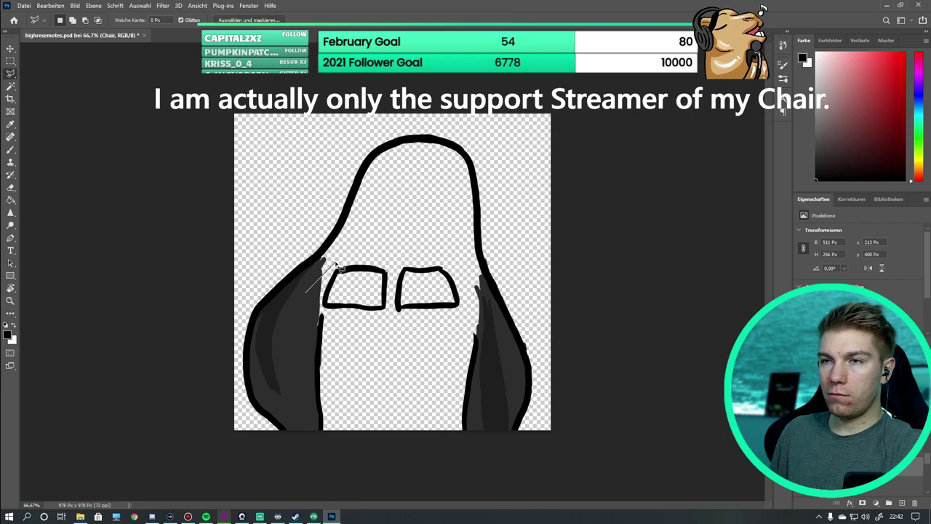
pyautogui.moveTo(465, 328)
pyautogui.mouseDown()
pyautogui.moveTo(313, 310)
pyautogui.moveTo(306, 298)
pyautogui.moveTo(468, 304)
pyautogui.moveTo(326, 324)
pyautogui.mouseUp()
pyautogui.rightClick(13, 73)
pyautogui.click(44, 76)
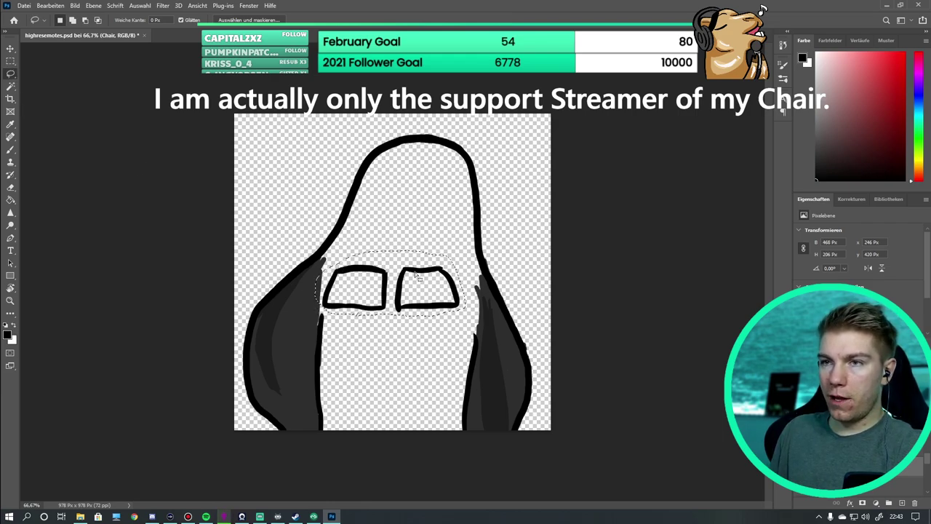
pyautogui.press('v')
pyautogui.moveTo(392, 309)
pyautogui.mouseDown()
pyautogui.moveTo(393, 291)
pyautogui.moveTo(420, 281)
pyautogui.mouseUp()
# Paint dark strokes down the chair's left and right edges and fill the interior black
pyautogui.press('b')
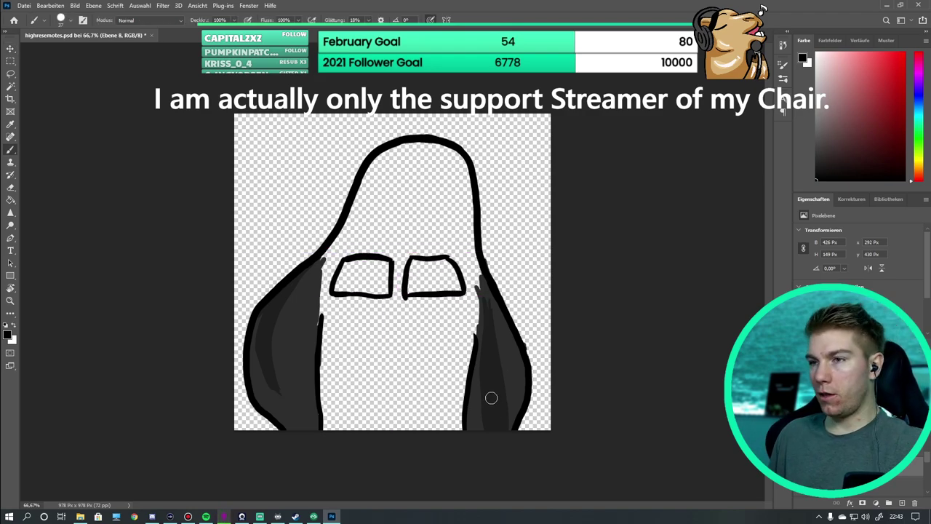
pyautogui.moveTo(317, 394)
pyautogui.mouseDown()
pyautogui.moveTo(327, 249)
pyautogui.moveTo(358, 188)
pyautogui.moveTo(387, 149)
pyautogui.moveTo(440, 144)
pyautogui.moveTo(448, 168)
pyautogui.mouseUp()
pyautogui.hotkey('ctrl', 'z')
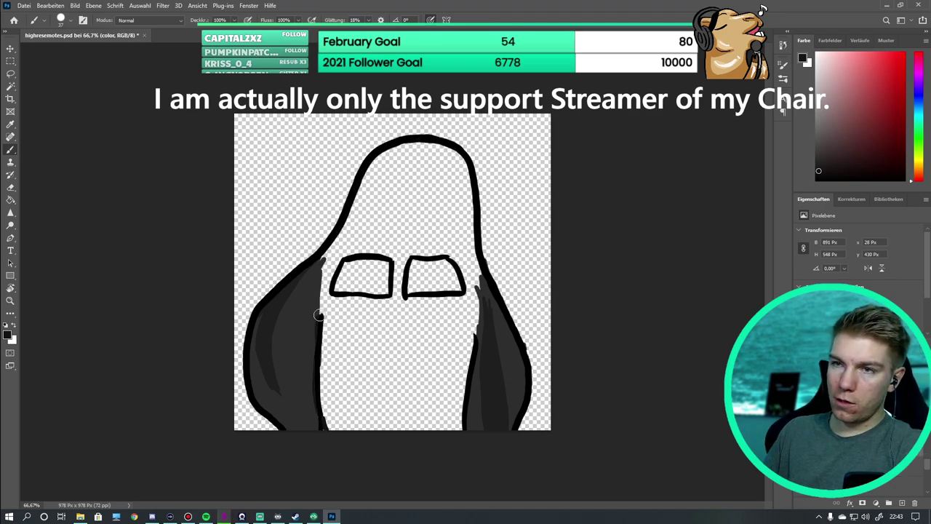
pyautogui.moveTo(318, 314)
pyautogui.mouseDown()
pyautogui.moveTo(331, 245)
pyautogui.moveTo(358, 181)
pyautogui.mouseUp()
pyautogui.hotkey('ctrl', 'z')
pyautogui.moveTo(320, 429)
pyautogui.mouseDown()
pyautogui.moveTo(328, 248)
pyautogui.moveTo(361, 174)
pyautogui.mouseUp()
pyautogui.moveTo(461, 159)
pyautogui.mouseDown()
pyautogui.moveTo(480, 287)
pyautogui.moveTo(464, 436)
pyautogui.mouseUp()
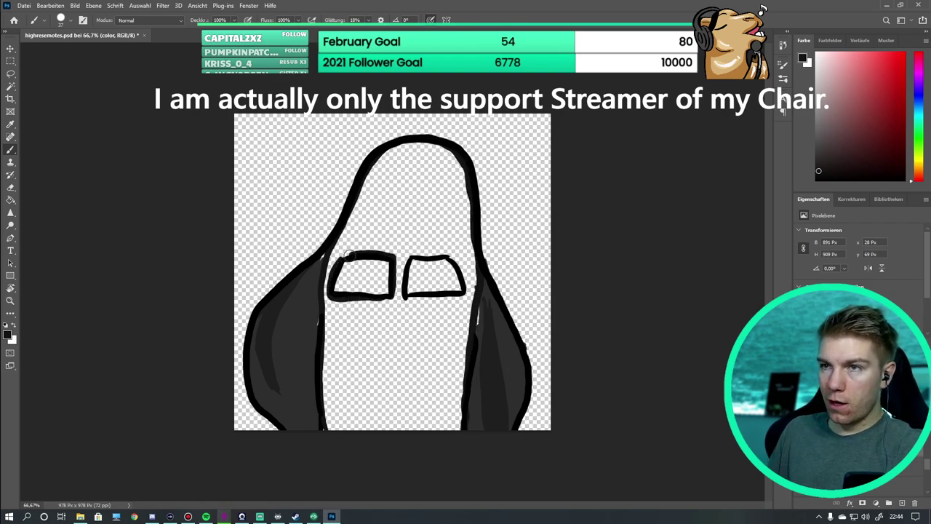
pyautogui.hotkey('alt', 'BackSpace')
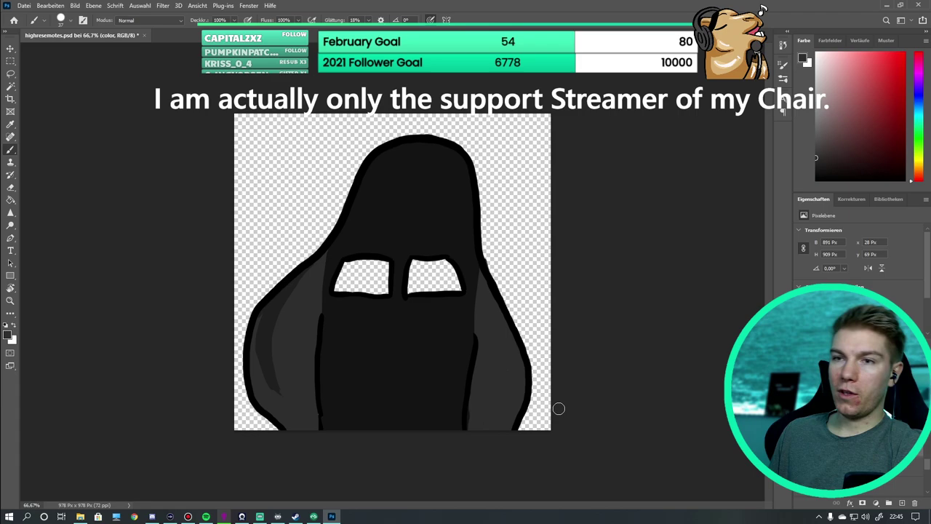
# Colour the left wing sampled grey with a lighter highlight, then bring up the cushion layer
pyautogui.moveTo(502, 420)
pyautogui.mouseDown()
pyautogui.moveTo(503, 354)
pyautogui.moveTo(501, 430)
pyautogui.mouseUp()
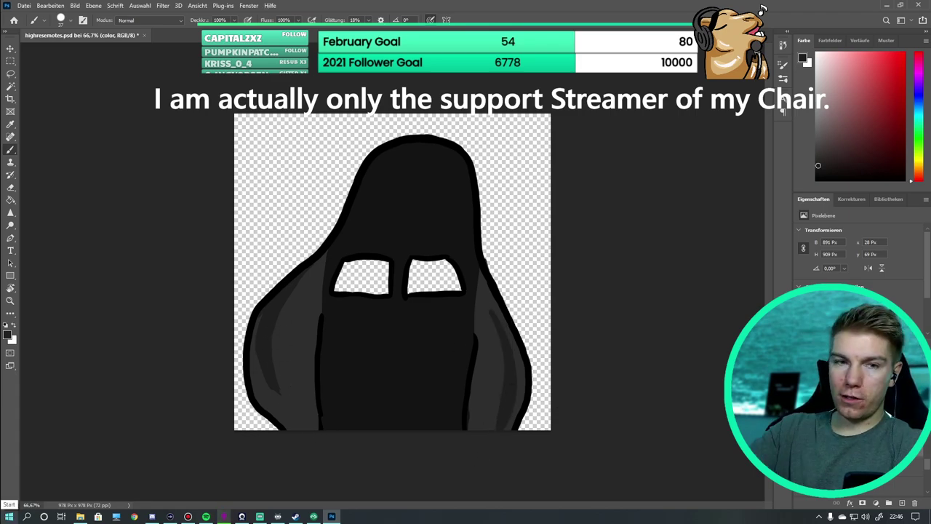
pyautogui.hotkey('ctrl', 'z')
pyautogui.hotkey('ctrl', 'shift', 'z')
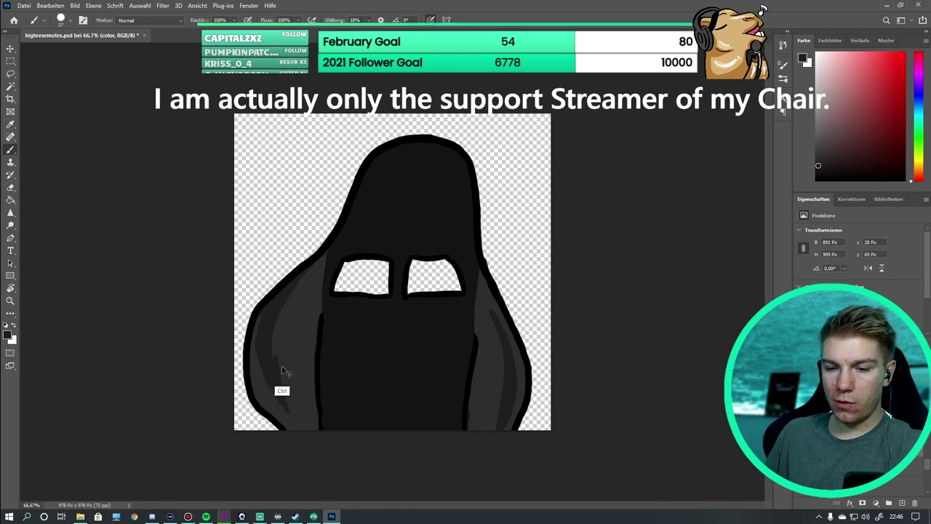
pyautogui.keyDown('alt'); pyautogui.click(283, 380); pyautogui.keyUp('alt')
pyautogui.moveTo(273, 385)
pyautogui.mouseDown()
pyautogui.moveTo(274, 350)
pyautogui.moveTo(262, 359)
pyautogui.moveTo(315, 264)
pyautogui.moveTo(322, 227)
pyautogui.moveTo(263, 350)
pyautogui.mouseUp()
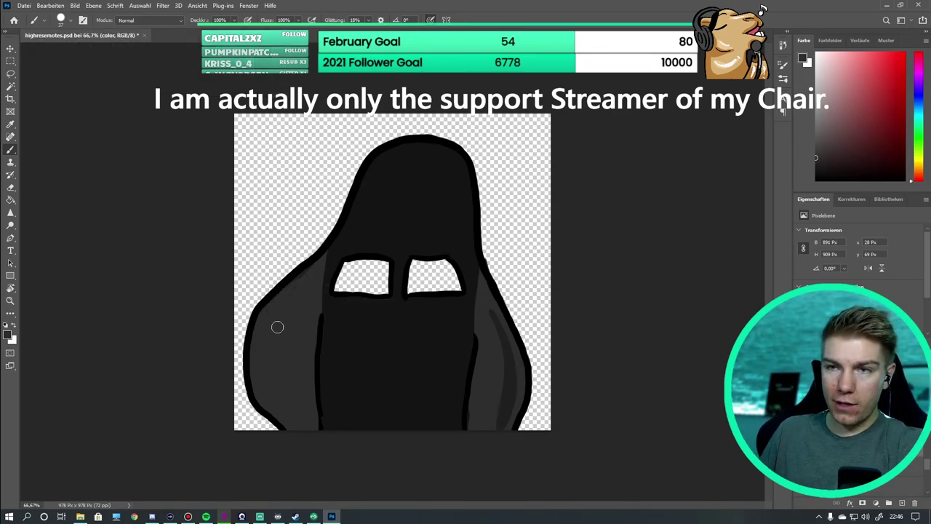
pyautogui.keyDown('alt'); pyautogui.click(510, 387); pyautogui.keyUp('alt')
pyautogui.moveTo(266, 312); pyautogui.dragTo(271, 400)
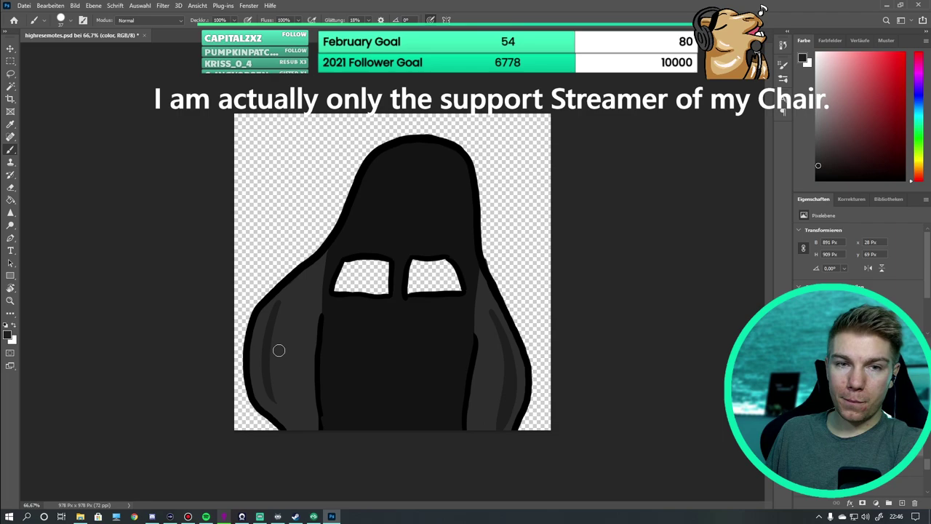
pyautogui.click(910, 468)
pyautogui.click(817, 151)
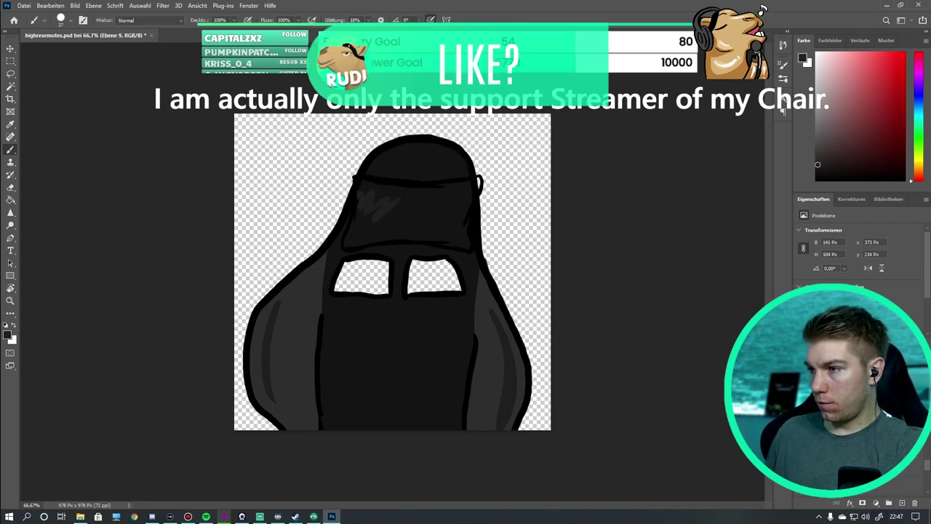
# Hide the chair fill and shade the headrest cushion near-black, covering the remaining light spots
pyautogui.keyDown('alt'); pyautogui.click(804, 437); pyautogui.keyUp('alt')
pyautogui.moveTo(398, 191)
pyautogui.mouseDown()
pyautogui.moveTo(351, 242)
pyautogui.moveTo(445, 240)
pyautogui.mouseUp()
pyautogui.moveTo(466, 204); pyautogui.dragTo(470, 247)
pyautogui.moveTo(395, 188); pyautogui.dragTo(355, 188)
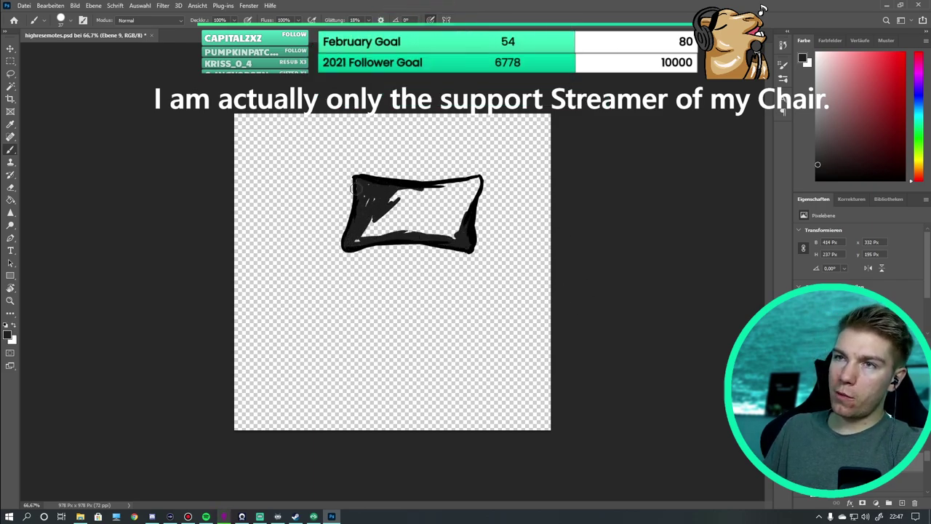
pyautogui.moveTo(372, 230)
pyautogui.mouseDown()
pyautogui.moveTo(396, 207)
pyautogui.moveTo(466, 182)
pyautogui.mouseUp()
pyautogui.hotkey('ctrl', 'z')
pyautogui.hotkey('ctrl', 'z')
pyautogui.moveTo(367, 196)
pyautogui.mouseDown()
pyautogui.moveTo(480, 175)
pyautogui.moveTo(416, 202)
pyautogui.moveTo(447, 226)
pyautogui.moveTo(440, 220)
pyautogui.mouseUp()
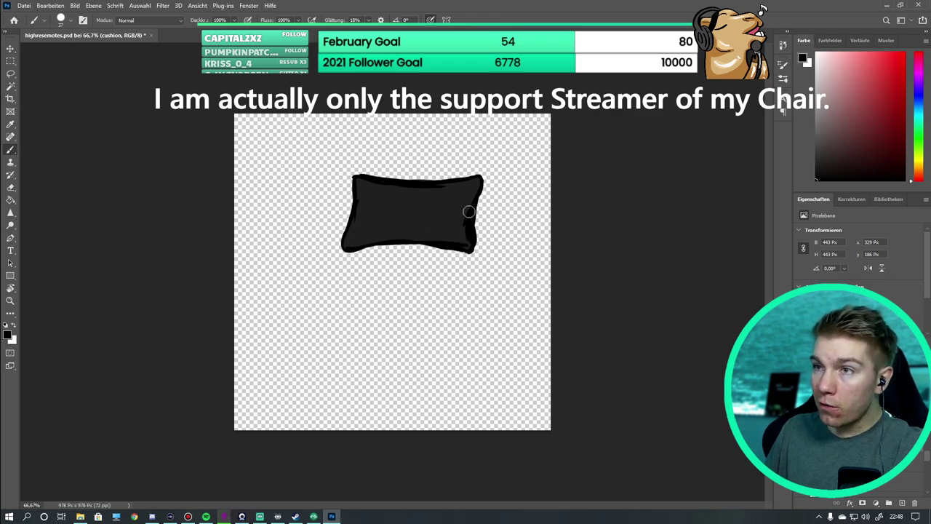
pyautogui.moveTo(371, 197); pyautogui.dragTo(444, 216)
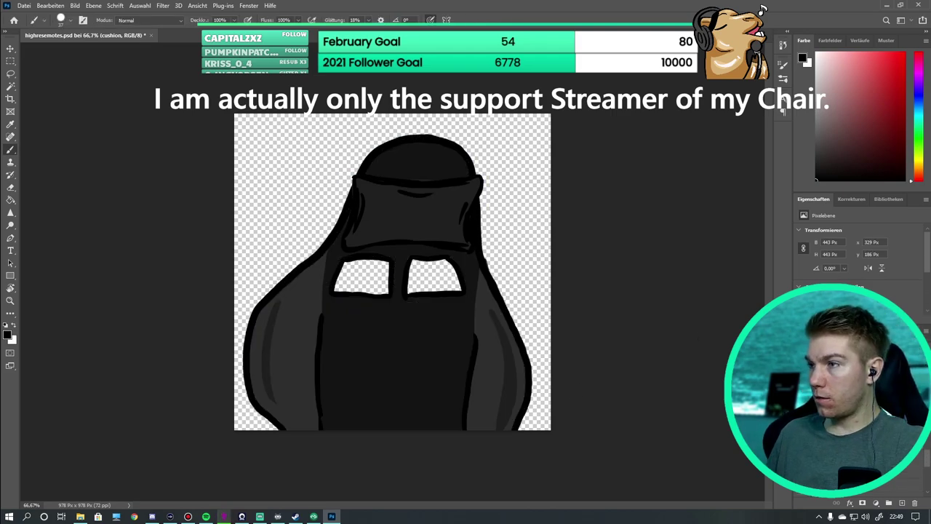
# Zoom in on the headrest and hand-letter 'Rud' on the cushion, redoing the messy first attempt
pyautogui.press('F7')
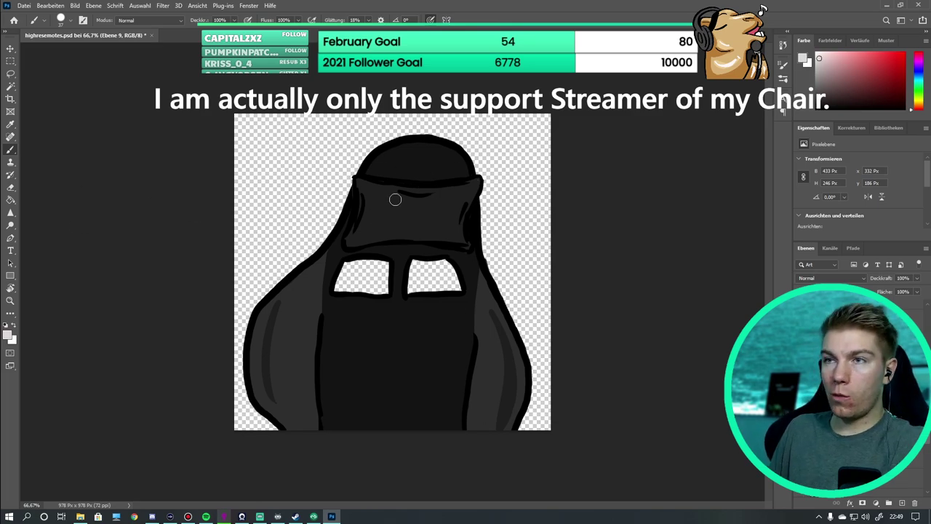
pyautogui.hotkey('ctrl', '+')
pyautogui.hotkey('ctrl', '+')
pyautogui.scroll(3, 336, 220)
pyautogui.moveTo(356, 171)
pyautogui.mouseDown()
pyautogui.moveTo(390, 212)
pyautogui.moveTo(455, 229)
pyautogui.mouseUp()
pyautogui.click(429, 191)
pyautogui.moveTo(460, 191); pyautogui.dragTo(479, 221)
pyautogui.moveTo(518, 186); pyautogui.dragTo(503, 226)
pyautogui.moveTo(526, 182); pyautogui.dragTo(538, 211)
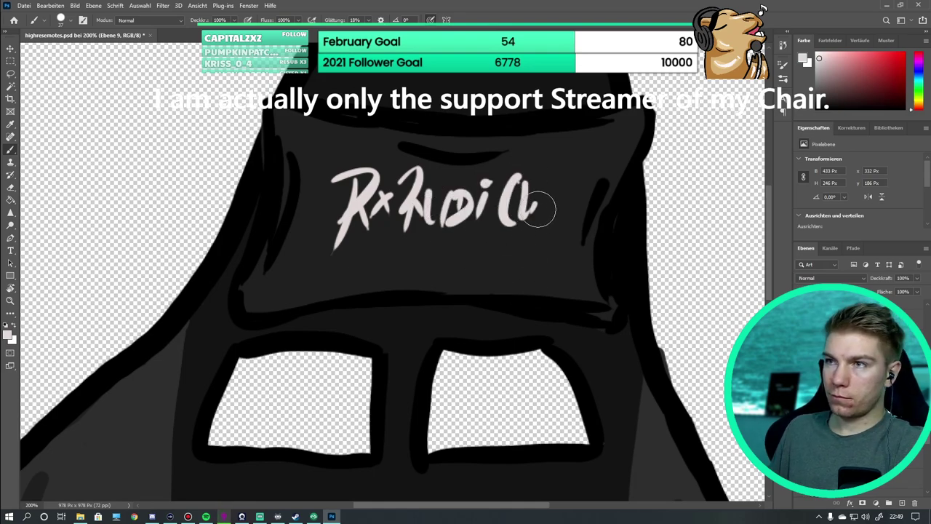
pyautogui.hotkey('ctrl', 'z')
pyautogui.hotkey('ctrl', 'z')
pyautogui.hotkey('ctrl', 'z')
pyautogui.hotkey('ctrl', 'z')
pyautogui.hotkey('ctrl', 'z')
pyautogui.hotkey('ctrl', 'z')
pyautogui.hotkey('ctrl', 'z')
pyautogui.moveTo(364, 185); pyautogui.dragTo(419, 218)
pyautogui.moveTo(415, 165); pyautogui.dragTo(418, 217)
# Finish lettering 'iChaiR' to complete RudiChaiR, then zoom out to the whole chair
pyautogui.click(414, 192)
pyautogui.moveTo(444, 182); pyautogui.dragTo(429, 236)
pyautogui.moveTo(447, 178); pyautogui.dragTo(477, 219)
pyautogui.moveTo(486, 184); pyautogui.dragTo(513, 233)
pyautogui.hotkey('ctrl', 'z')
pyautogui.moveTo(501, 179); pyautogui.dragTo(477, 238)
pyautogui.moveTo(502, 182); pyautogui.dragTo(533, 177)
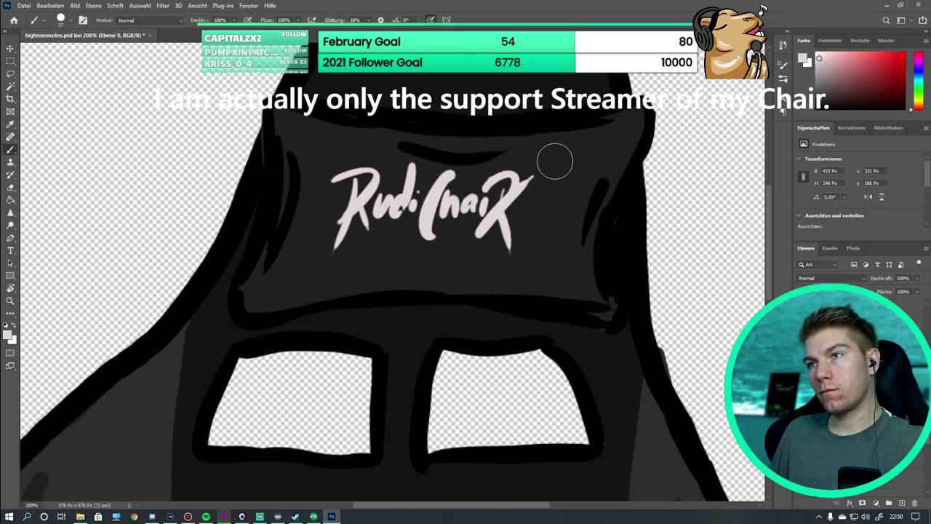
pyautogui.hotkey('ctrl', '-')
pyautogui.hotkey('ctrl', '-')
pyautogui.hotkey('ctrl', '-')
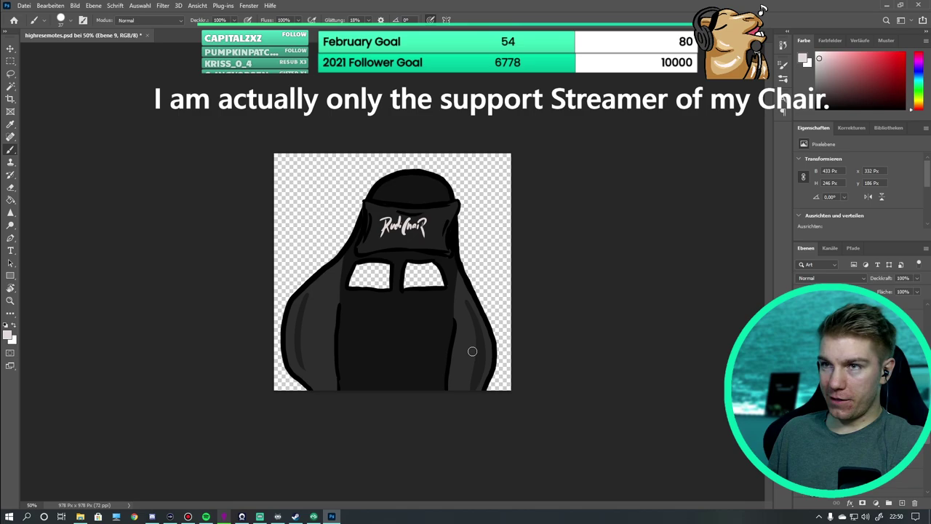
pyautogui.keyDown('ctrl'); pyautogui.click(441, 353); pyautogui.keyUp('ctrl')
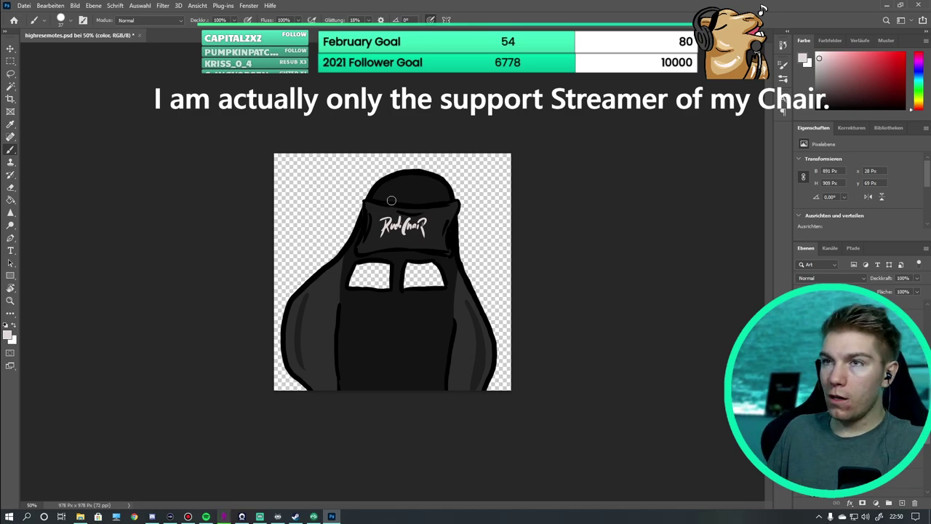
# With the logo and fill hidden, hand-letter small text across the headrest top
pyautogui.hotkey('ctrl', '+')
pyautogui.hotkey('ctrl', '+')
pyautogui.hotkey('ctrl', '+')
pyautogui.scroll(4, 437, 328)
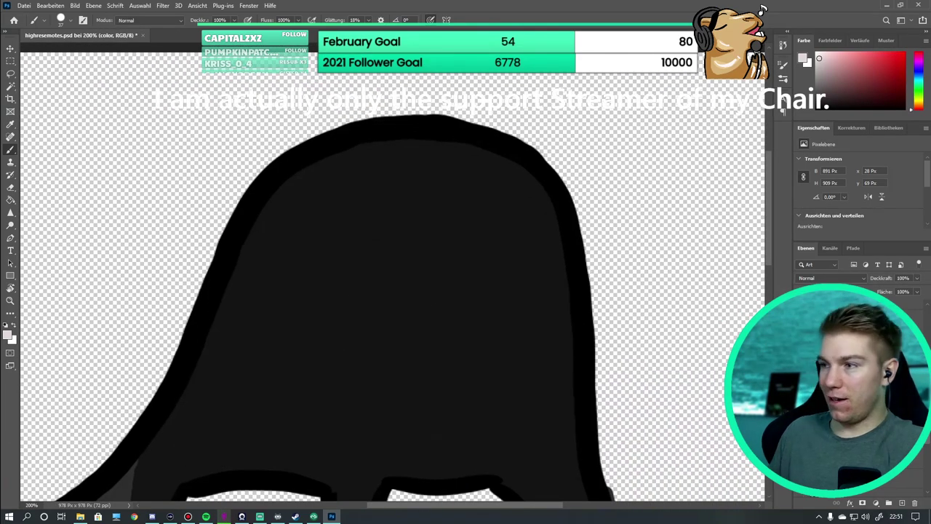
pyautogui.hotkey('ctrl', ',')
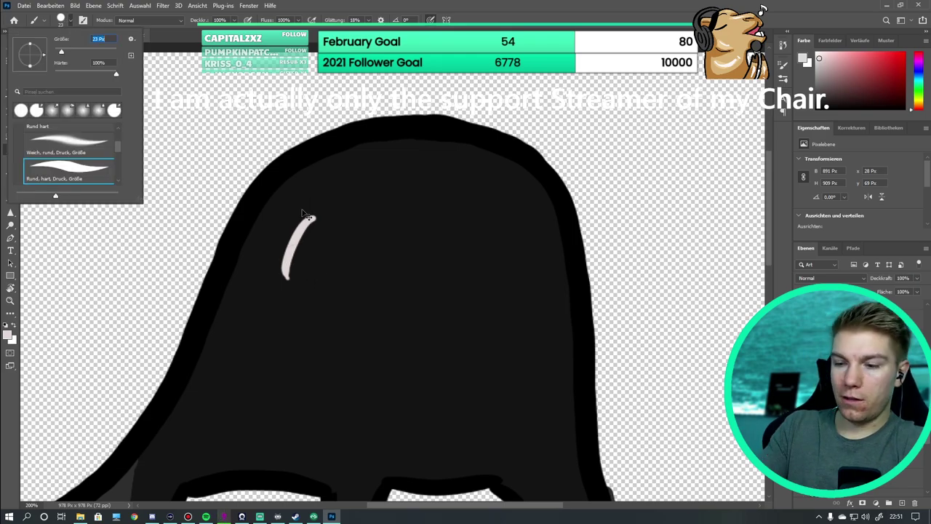
pyautogui.hotkey('ctrl', '+')
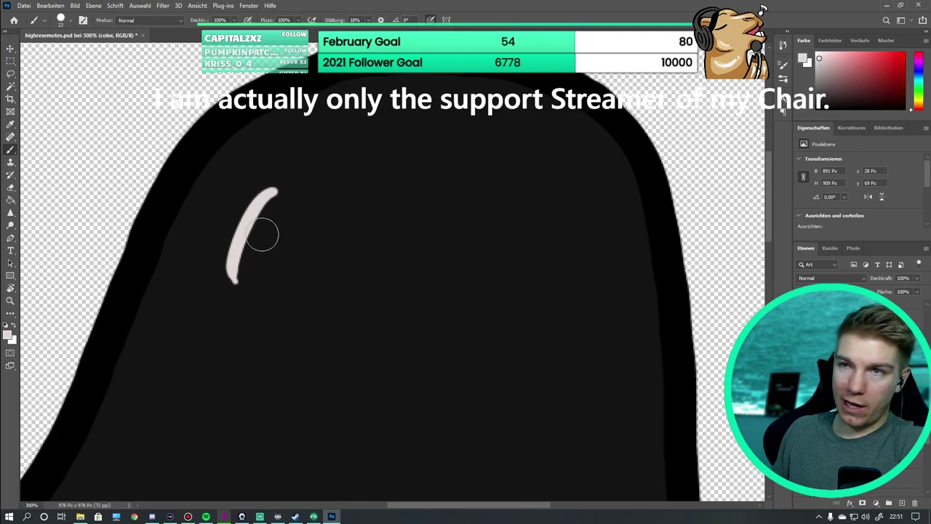
pyautogui.moveTo(263, 234)
pyautogui.mouseDown()
pyautogui.moveTo(301, 210)
pyautogui.moveTo(308, 256)
pyautogui.moveTo(330, 258)
pyautogui.moveTo(329, 218)
pyautogui.moveTo(374, 245)
pyautogui.moveTo(484, 245)
pyautogui.moveTo(536, 199)
pyautogui.mouseUp()
pyautogui.hotkey('ctrl', 'z')
pyautogui.hotkey('ctrl', ',')
pyautogui.hotkey('ctrl', '-')
pyautogui.hotkey('ctrl', '-')
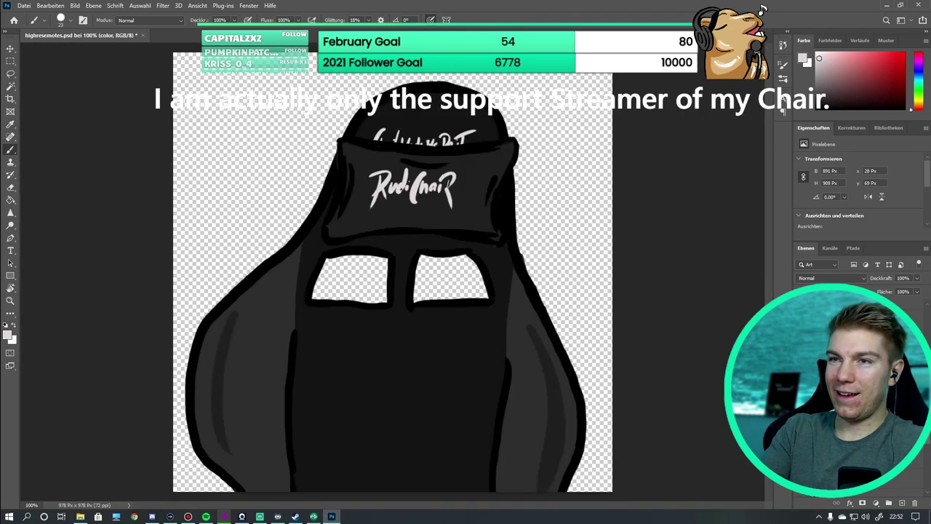
pyautogui.hotkey('ctrl', '-')
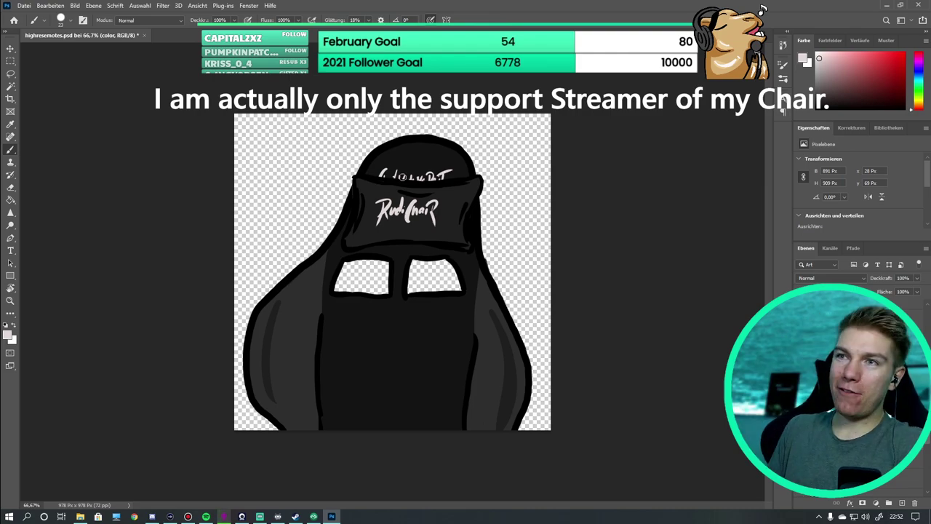
# Paint light highlights along the chair's upper- and lower-left edges with a larger brush
pyautogui.moveTo(258, 316); pyautogui.dragTo(315, 251)
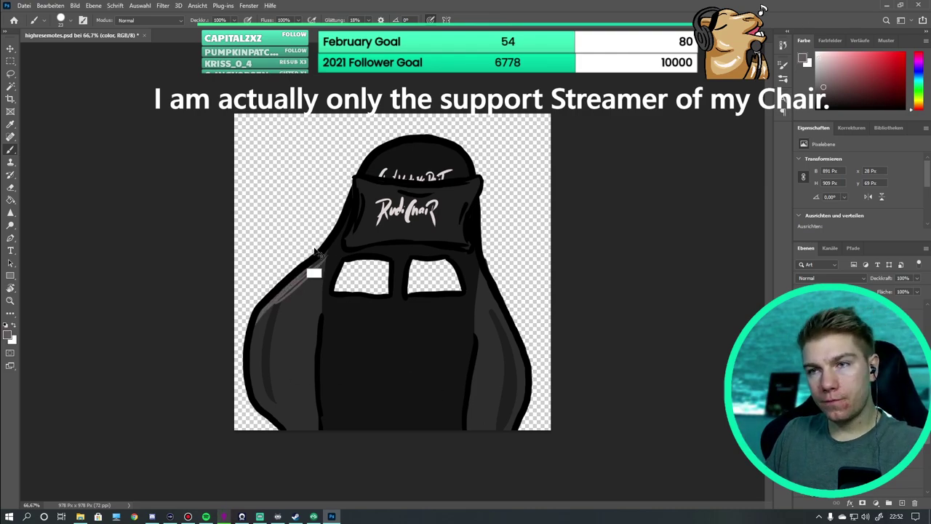
pyautogui.rightClick(128, 127)
pyautogui.moveTo(61, 55); pyautogui.dragTo(67, 54)
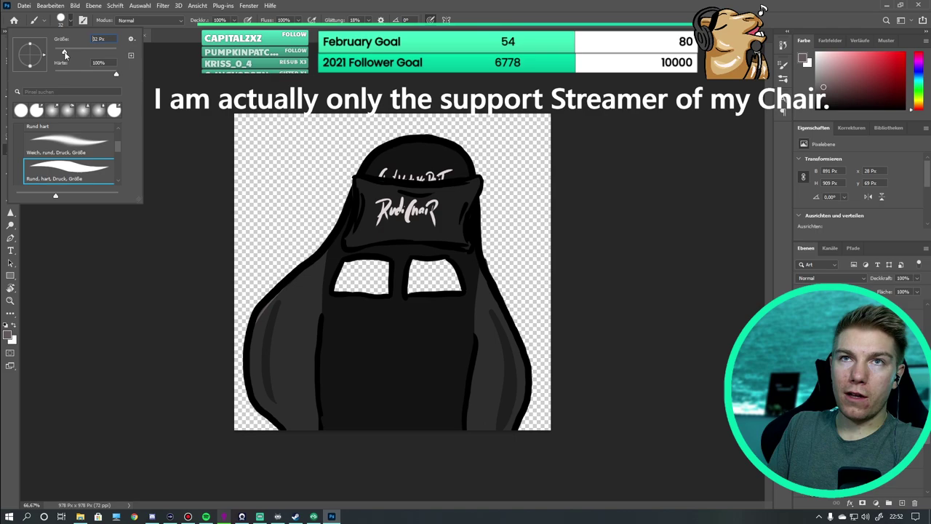
pyautogui.press('Return')
pyautogui.moveTo(275, 297); pyautogui.dragTo(250, 339)
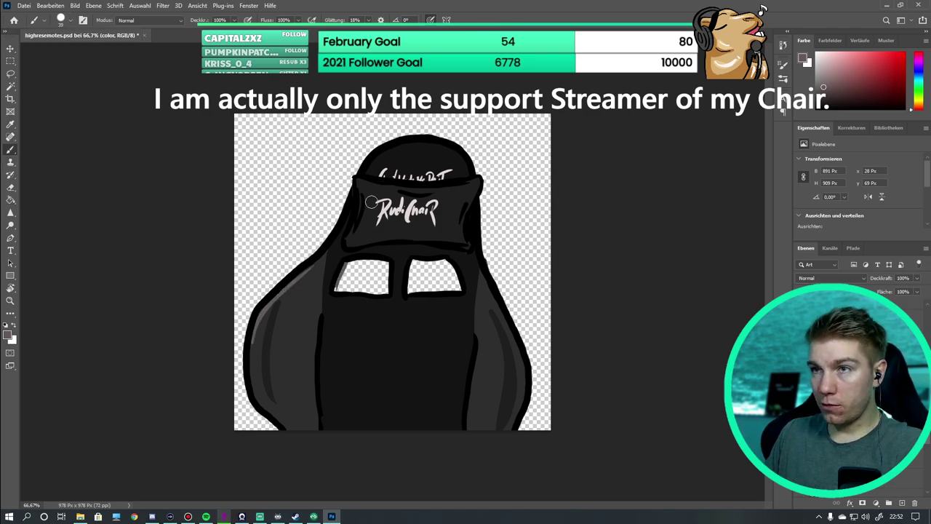
# Brush light grey along the lower-left inner edges of both chair openings
pyautogui.keyDown('ctrl'); pyautogui.click(365, 214); pyautogui.keyUp('ctrl')
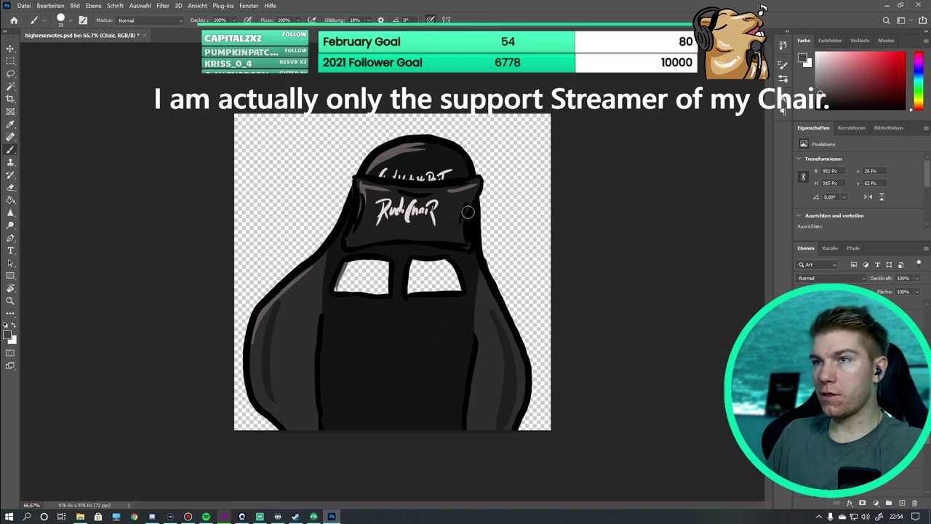
pyautogui.hotkey('ctrl', '-')
pyautogui.hotkey('ctrl', '-')
pyautogui.hotkey('ctrl', '-')
pyautogui.hotkey('ctrl', '-')
pyautogui.hotkey('ctrl', '-')
pyautogui.hotkey('ctrl', '-')
pyautogui.hotkey('ctrl', '+')
pyautogui.hotkey('ctrl', '+')
pyautogui.hotkey('ctrl', '+')
pyautogui.hotkey('ctrl', '+')
pyautogui.hotkey('ctrl', '+')
pyautogui.hotkey('ctrl', '+')
pyautogui.hotkey('ctrl', '+')
pyautogui.hotkey('ctrl', '+')
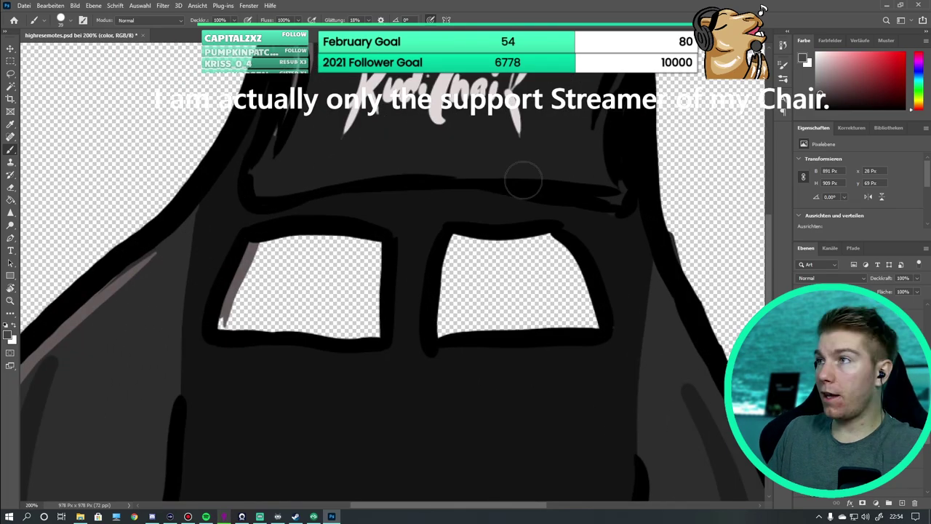
pyautogui.keyDown('alt'); pyautogui.click(516, 121); pyautogui.keyUp('alt')
pyautogui.moveTo(240, 261)
pyautogui.mouseDown()
pyautogui.moveTo(281, 323)
pyautogui.moveTo(386, 331)
pyautogui.mouseUp()
pyautogui.moveTo(441, 245)
pyautogui.mouseDown()
pyautogui.moveTo(500, 331)
pyautogui.moveTo(593, 327)
pyautogui.mouseUp()
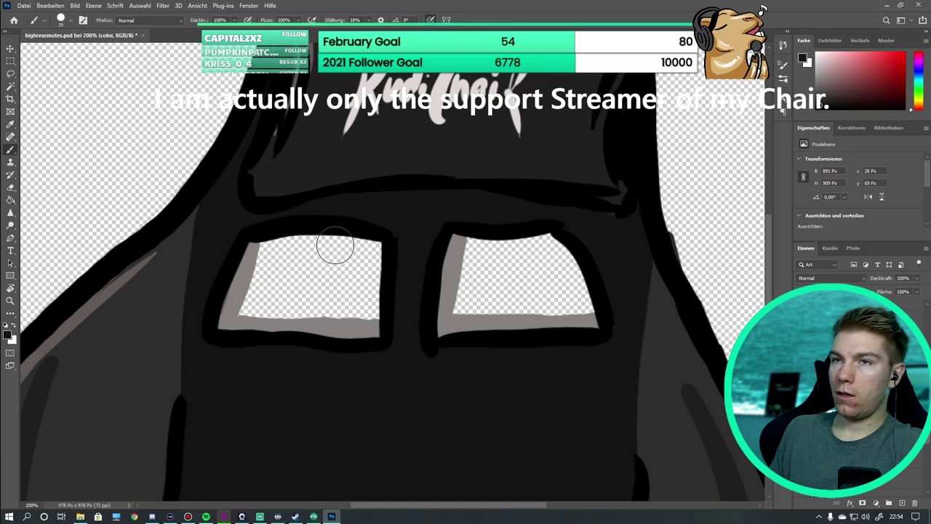
pyautogui.hotkey('ctrl', '-')
pyautogui.hotkey('ctrl', '-')
pyautogui.hotkey('ctrl', '-')
# Paste the camel behind the chair, flip it horizontally, then shrink, tilt and position it
pyautogui.hotkey('ctrl', 'v')
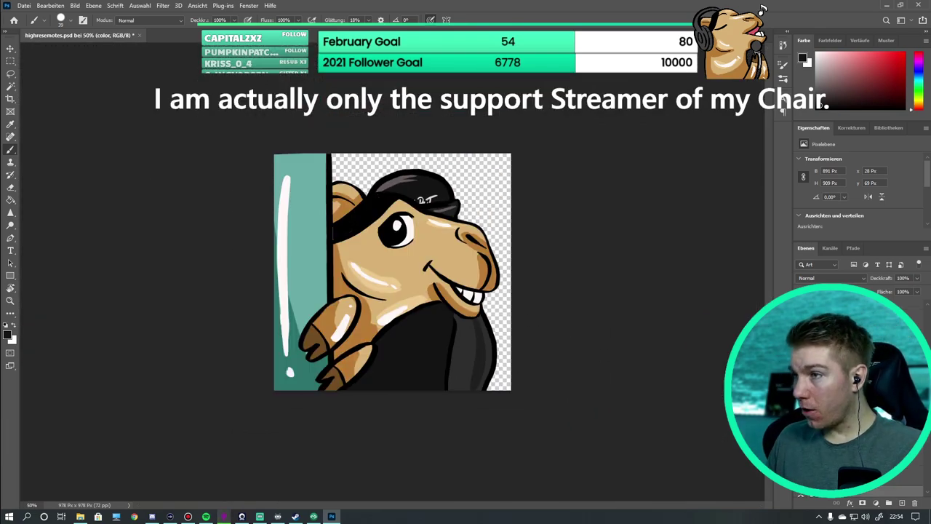
pyautogui.hotkey('ctrl', '[')
pyautogui.press('v')
pyautogui.moveTo(628, 395); pyautogui.dragTo(487, 279)
pyautogui.hotkey('ctrl', 't')
pyautogui.rightClick(486, 278)
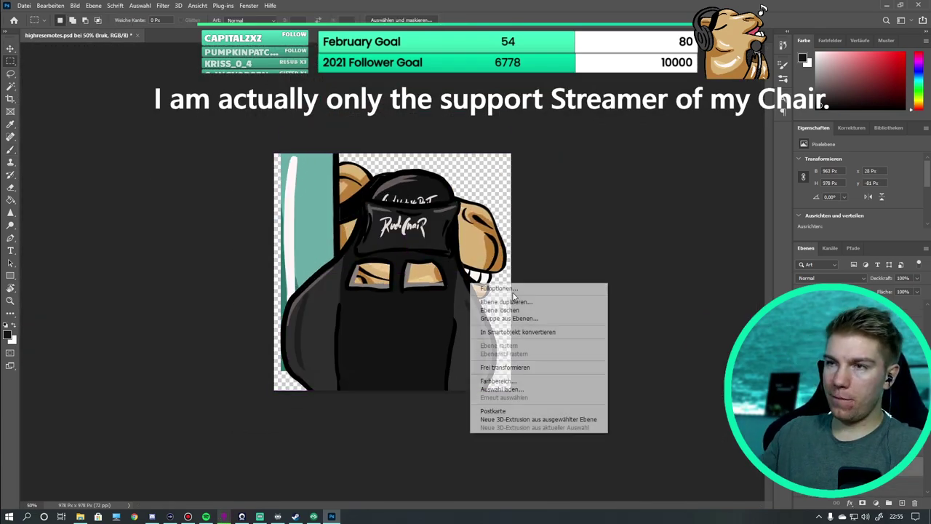
pyautogui.click(509, 418)
pyautogui.moveTo(371, 271); pyautogui.dragTo(414, 267)
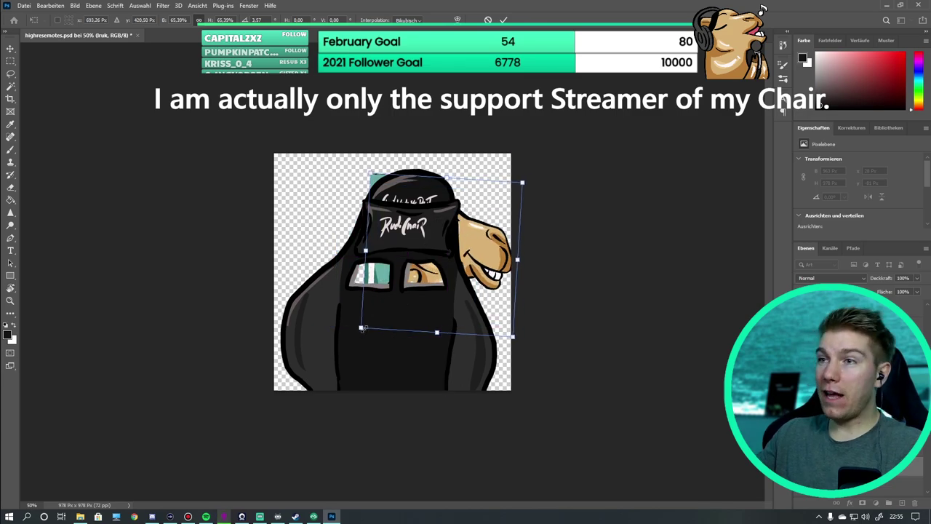
pyautogui.press('Return')
# Group the chair layers, enlarge the group and shift it into position
pyautogui.hotkey('ctrl', 'g')
pyautogui.hotkey('ctrl', 't')
pyautogui.moveTo(282, 391); pyautogui.dragTo(251, 399)
pyautogui.press('Return')
pyautogui.moveTo(480, 262); pyautogui.dragTo(516, 202)
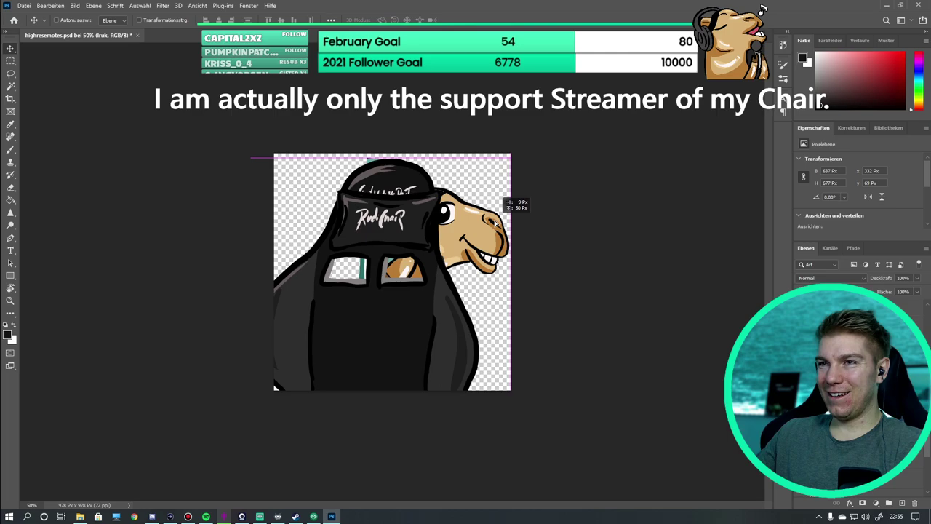
pyautogui.scroll(-6, 501, 225)
pyautogui.scroll(5, 502, 225)
# Try tilting the chair group about -11 degrees, then cancel the rotation
pyautogui.hotkey('ctrl', 't')
pyautogui.moveTo(493, 237); pyautogui.dragTo(493, 219)
pyautogui.moveTo(418, 240); pyautogui.dragTo(429, 256)
pyautogui.press('Escape')
pyautogui.press('m')
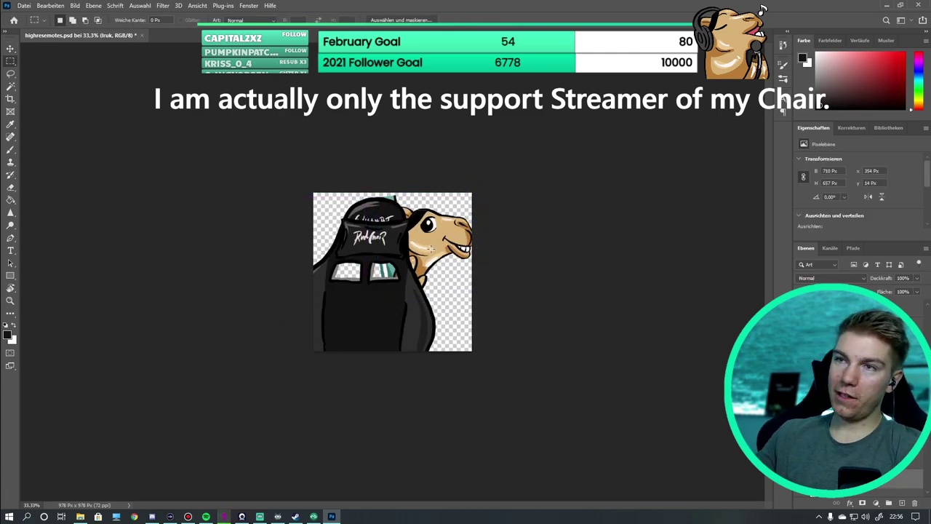
pyautogui.hotkey('ctrl', '+')
# Set the chair group's opacity to 72% and select the Iruk camel layer
pyautogui.press('Return')
pyautogui.click(829, 313)
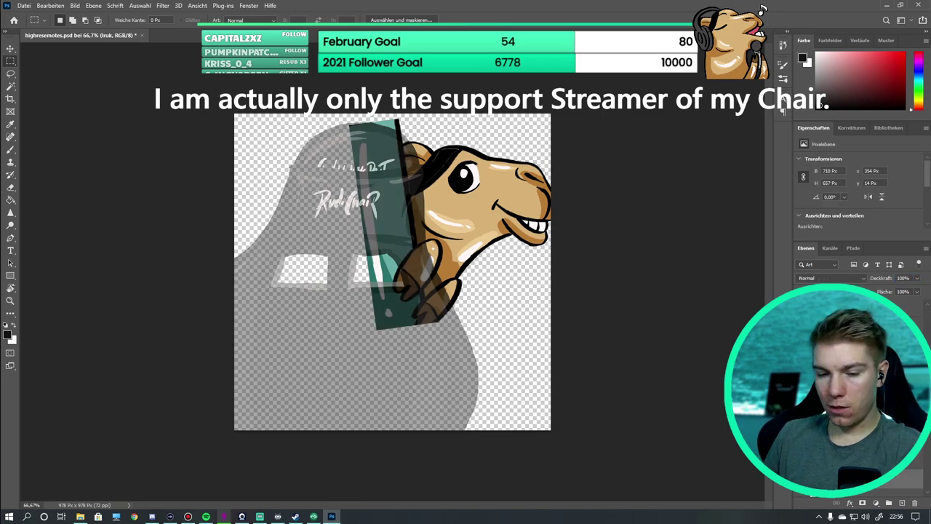
pyautogui.press('v')
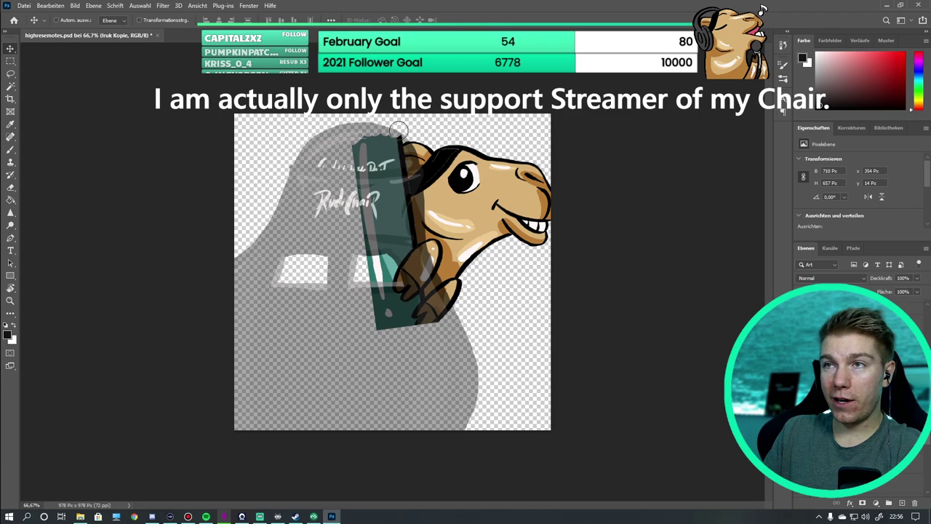
pyautogui.scroll(2, 376, 281)
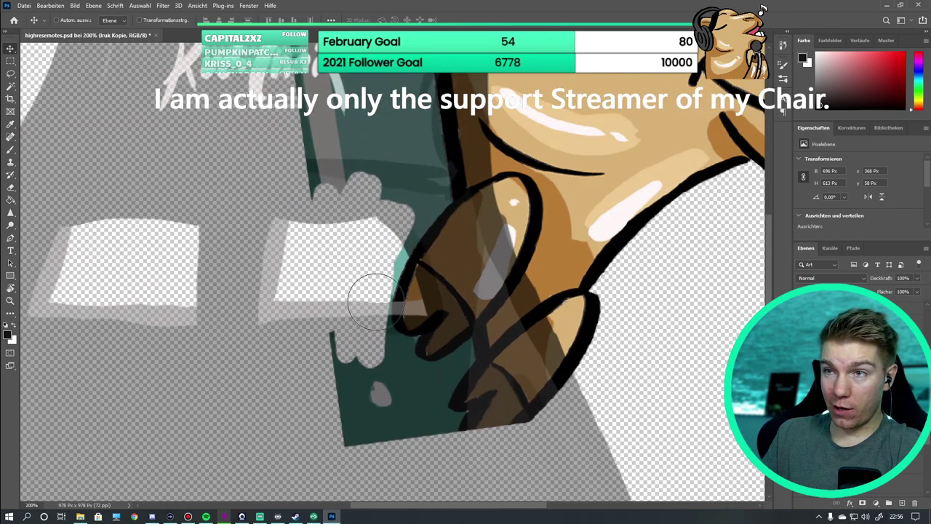
pyautogui.scroll(-2, 346, 272)
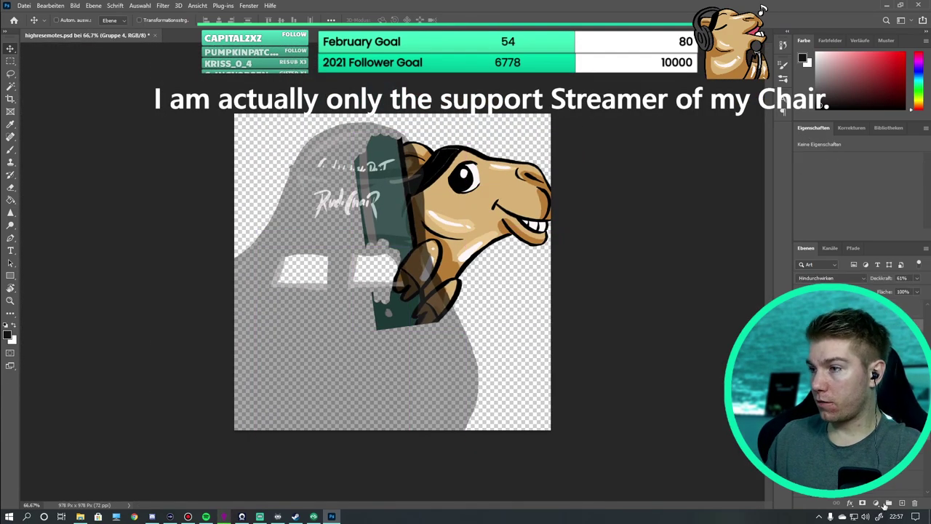
pyautogui.press('b')
pyautogui.scroll(2, 426, 254)
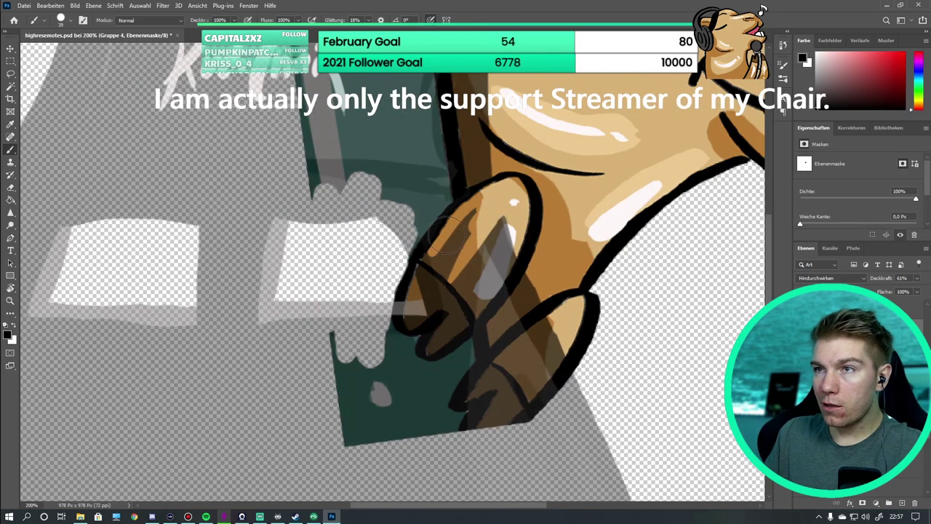
# Paint the Gruppe 4 mask to reveal both hooves and sample the hoof's brown
pyautogui.moveTo(443, 333)
pyautogui.mouseDown()
pyautogui.moveTo(476, 320)
pyautogui.moveTo(476, 254)
pyautogui.mouseUp()
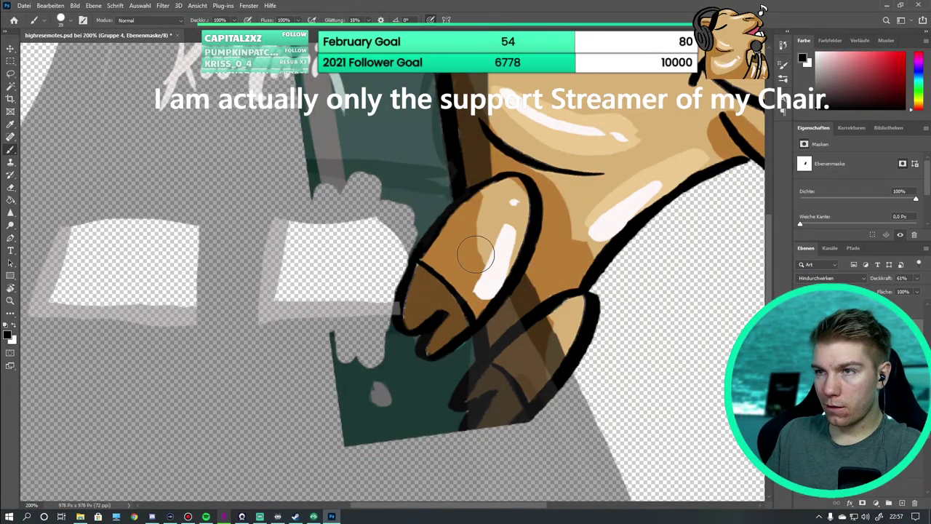
pyautogui.moveTo(438, 311)
pyautogui.mouseDown()
pyautogui.moveTo(476, 401)
pyautogui.moveTo(557, 306)
pyautogui.moveTo(543, 339)
pyautogui.moveTo(555, 319)
pyautogui.moveTo(560, 354)
pyautogui.moveTo(517, 377)
pyautogui.moveTo(501, 417)
pyautogui.moveTo(556, 372)
pyautogui.moveTo(512, 377)
pyautogui.moveTo(471, 397)
pyautogui.mouseUp()
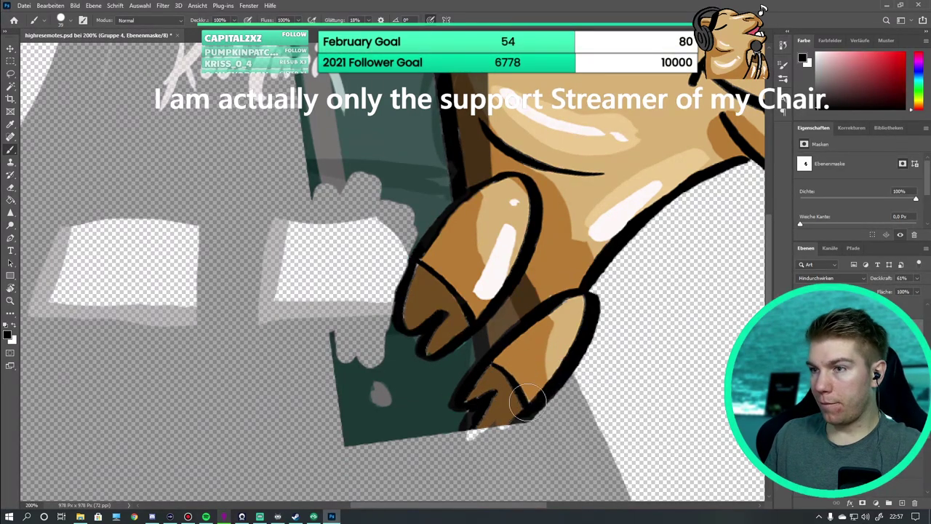
pyautogui.click(837, 320)
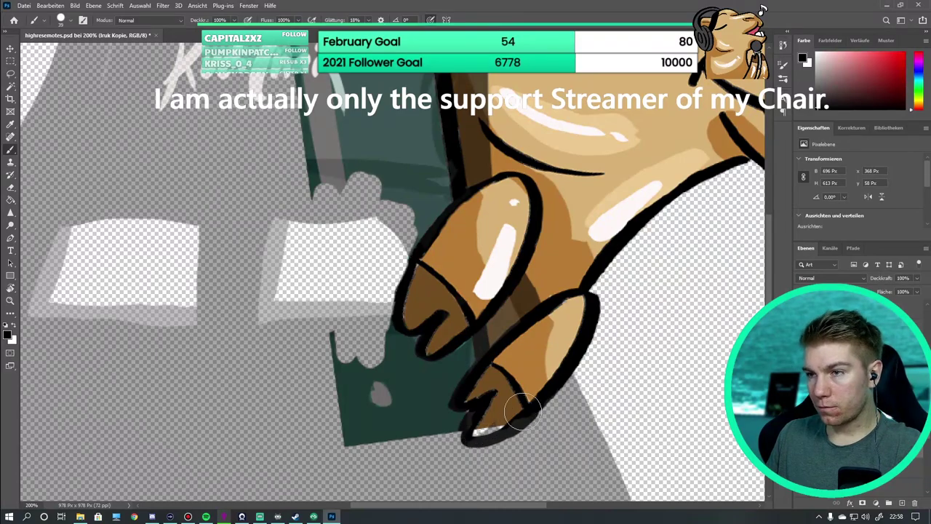
pyautogui.keyDown('alt'); pyautogui.click(513, 413); pyautogui.keyUp('alt')
pyautogui.hotkey('alt', ']')
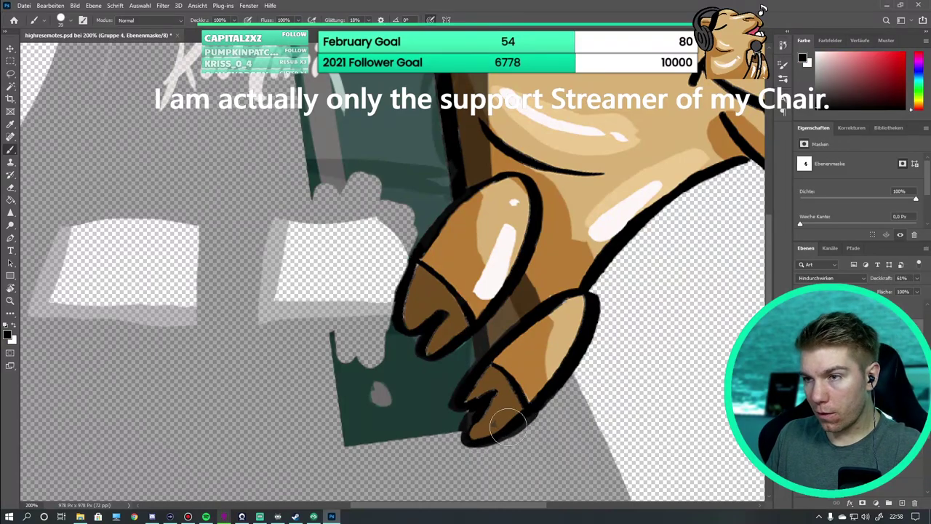
pyautogui.hotkey('ctrl', '-')
pyautogui.hotkey('ctrl', '-')
pyautogui.hotkey('ctrl', '-')
pyautogui.hotkey('ctrl', '-')
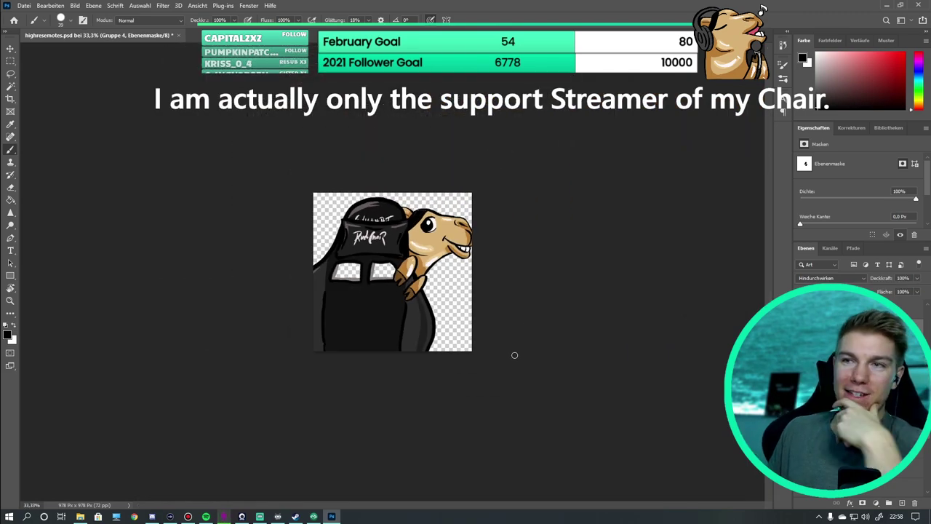
# Reset the brush colour to black, then scale the camel to 97.24% and nudge it into position
pyautogui.press('v')
pyautogui.doubleClick(371, 332)
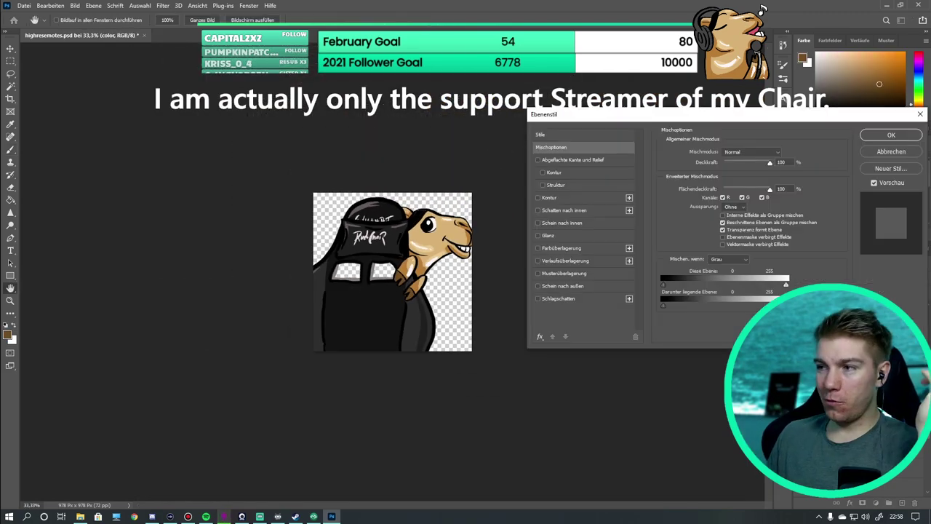
pyautogui.press('Escape')
pyautogui.press('b')
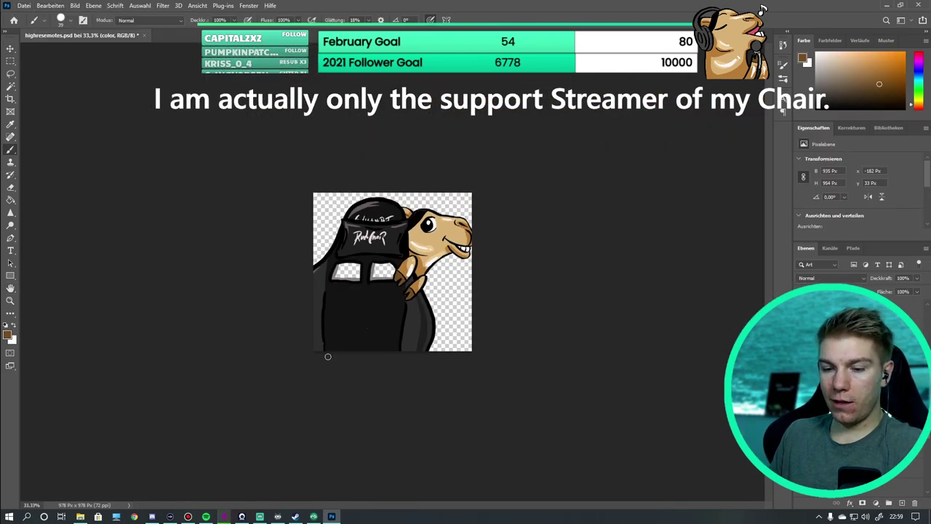
pyautogui.press('d')
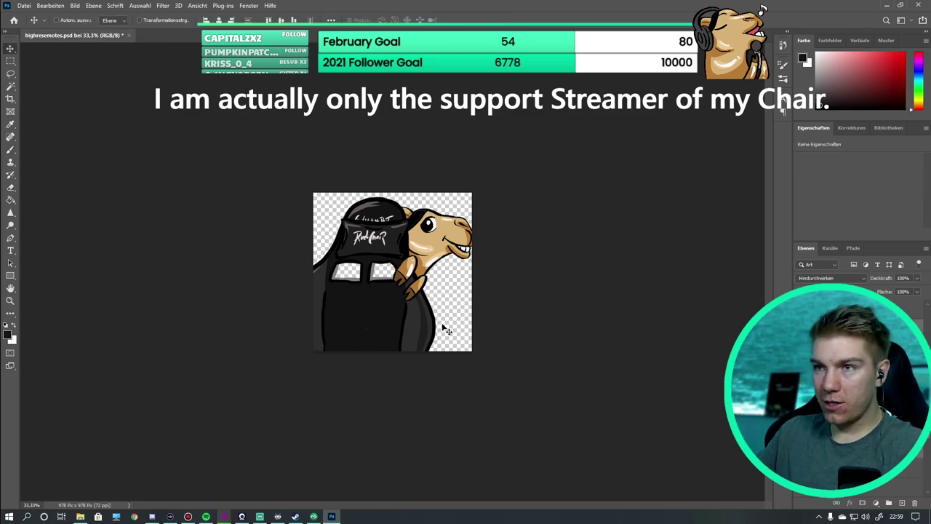
pyautogui.hotkey('ctrl', 't')
pyautogui.moveTo(482, 195); pyautogui.dragTo(476, 197)
pyautogui.moveTo(400, 244); pyautogui.dragTo(405, 250)
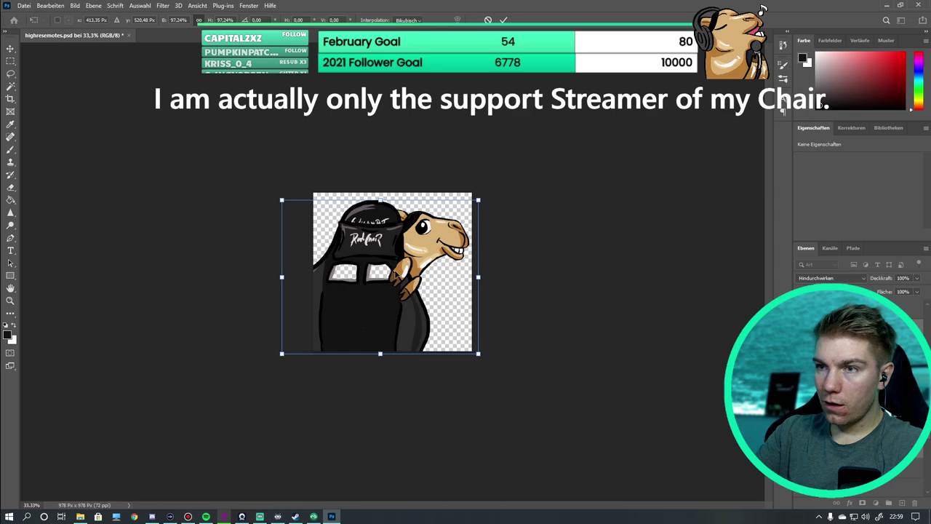
pyautogui.press('Return')
# On the Iruk Kopie layer, sample the camel's tan, then brown from the hoof
pyautogui.press('m')
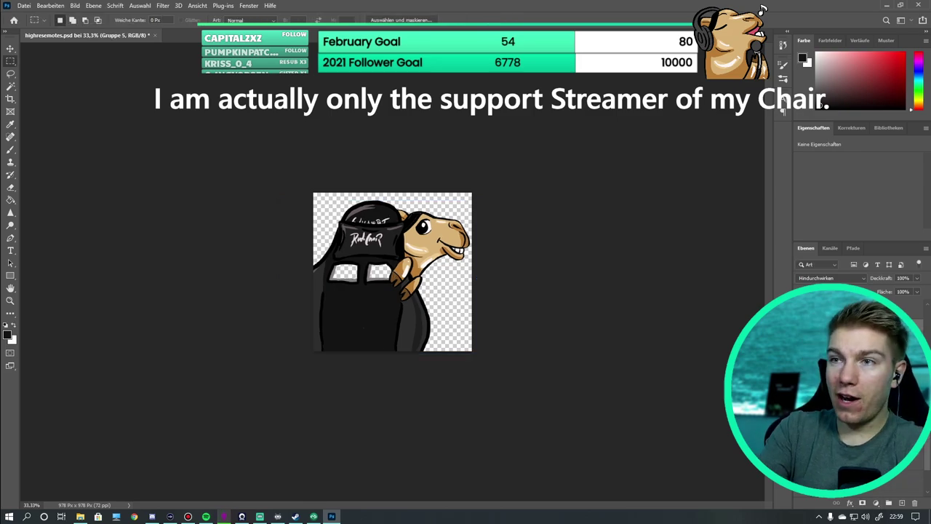
pyautogui.keyDown('ctrl'); pyautogui.click(400, 244); pyautogui.keyUp('ctrl')
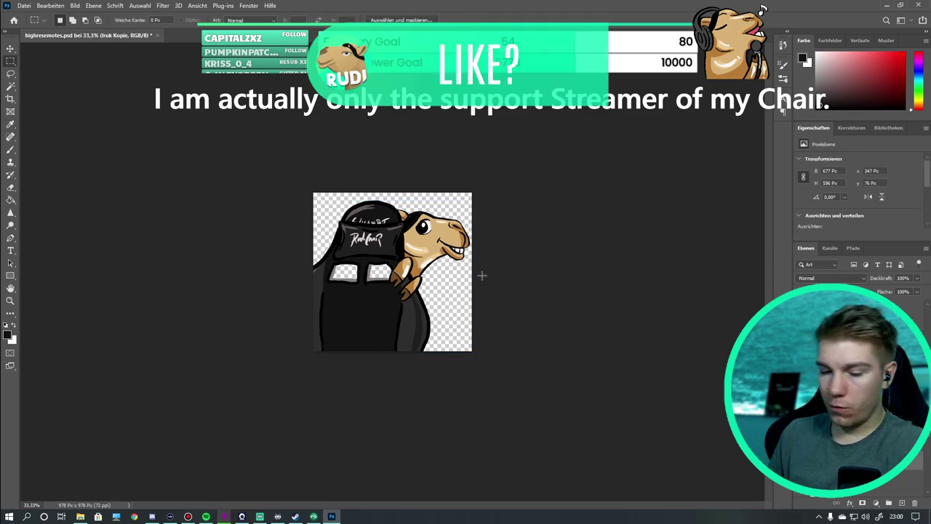
pyautogui.press('b')
pyautogui.keyDown('alt'); pyautogui.click(399, 244); pyautogui.keyUp('alt')
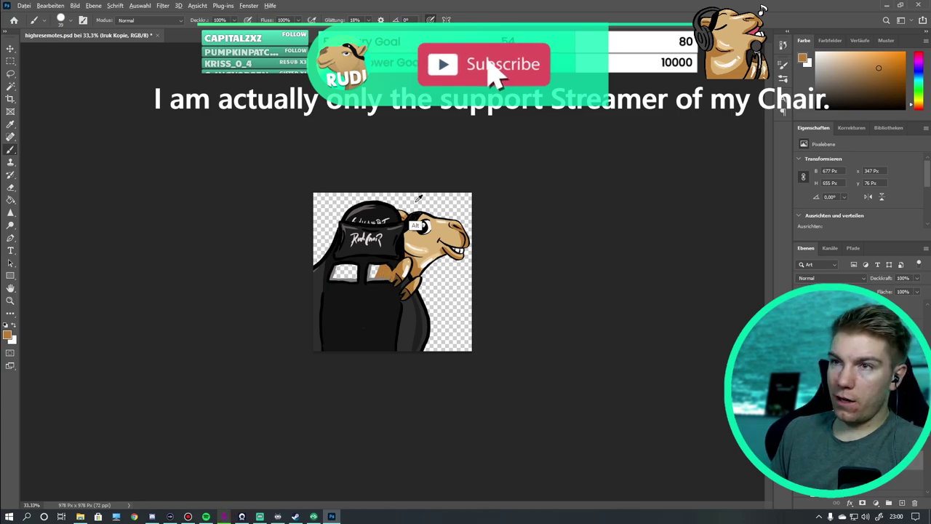
pyautogui.press('d')
pyautogui.keyDown('alt'); pyautogui.click(414, 290); pyautogui.keyUp('alt')
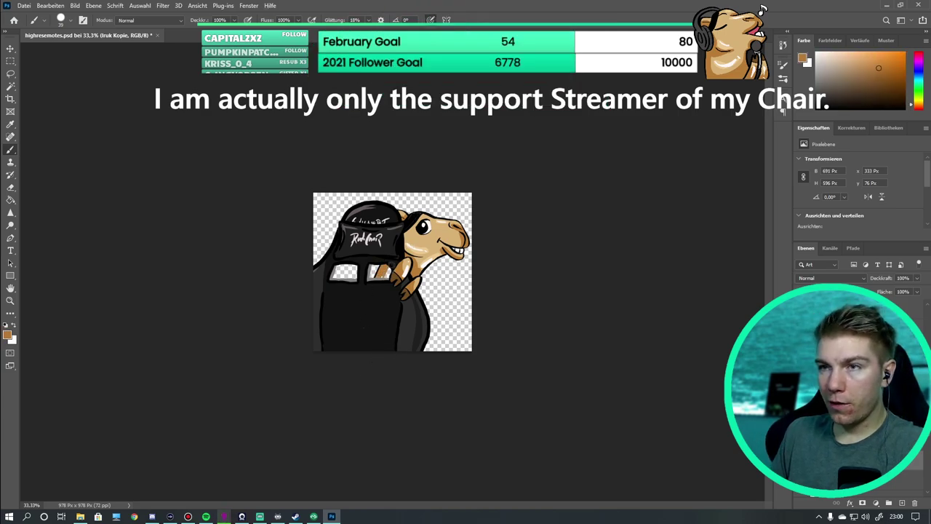
pyautogui.scroll(5, 390, 267)
pyautogui.scroll(-7, 364, 270)
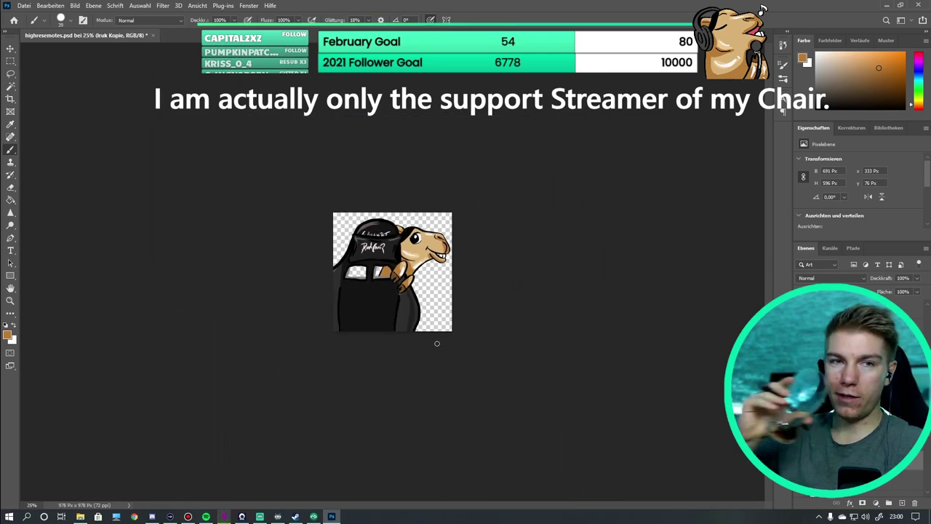
# Give the Chairlurk layer a white Kontur outline stroke through its layer style
pyautogui.doubleClick(859, 313)
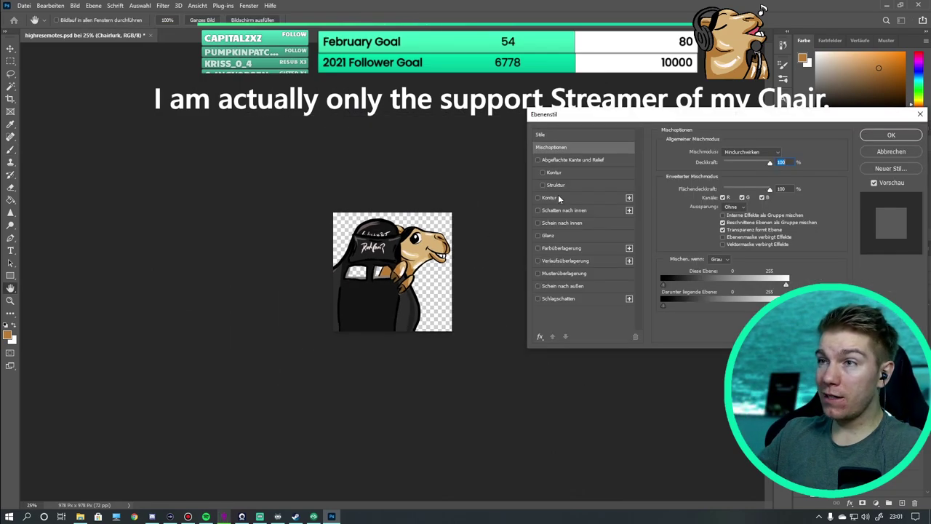
pyautogui.click(553, 197)
pyautogui.click(686, 221)
pyautogui.press('Escape')
pyautogui.press('Return')
# Add new layer Ebene 10 and fill it with dark colour using the Paint Bucket
pyautogui.hotkey('ctrl', 'shift', 'n')
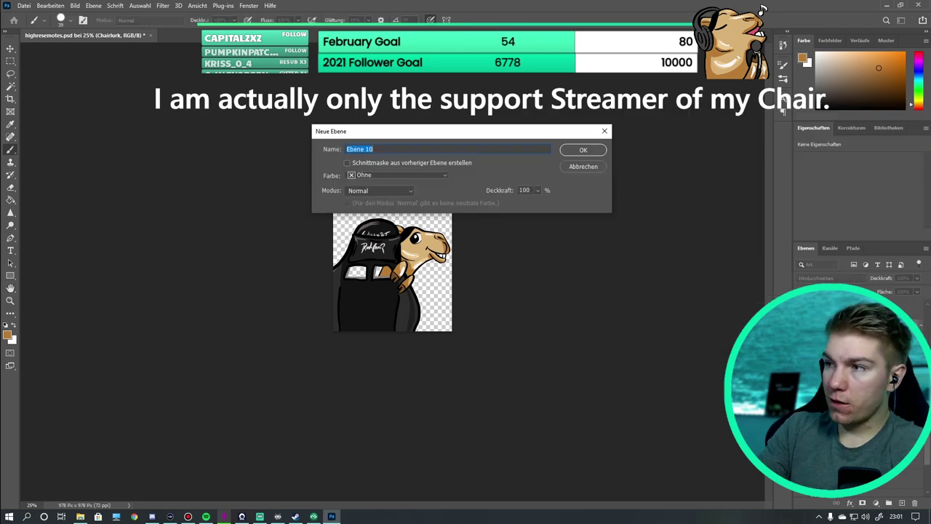
pyautogui.press('Return')
pyautogui.press('g')
pyautogui.press('d')
pyautogui.click(442, 304)
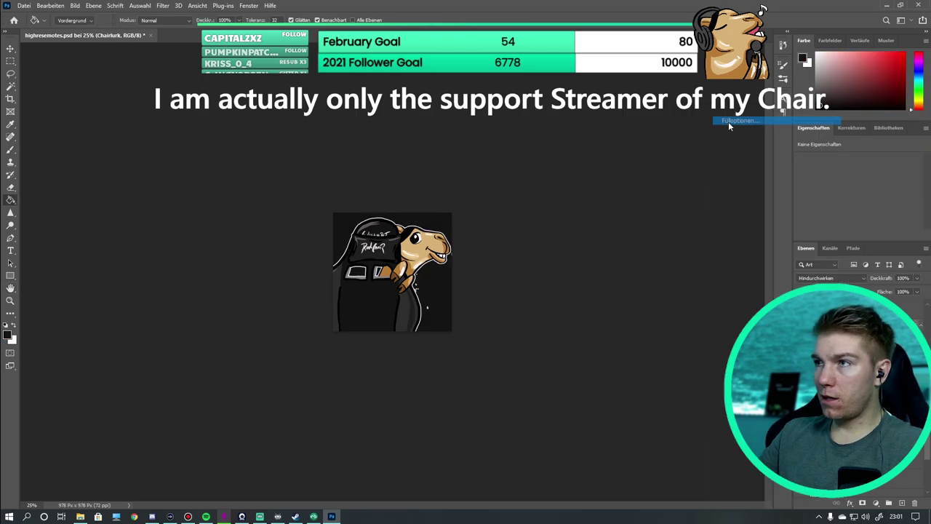
# Recheck the layer style, zoom in, and select the Gruppe 4 mask, then the Iruk Kopie layer
pyautogui.doubleClick(859, 313)
pyautogui.click(868, 138)
pyautogui.hotkey('ctrl', '+')
pyautogui.hotkey('ctrl', '+')
pyautogui.hotkey('ctrl', '+')
pyautogui.press('v')
pyautogui.click(468, 323)
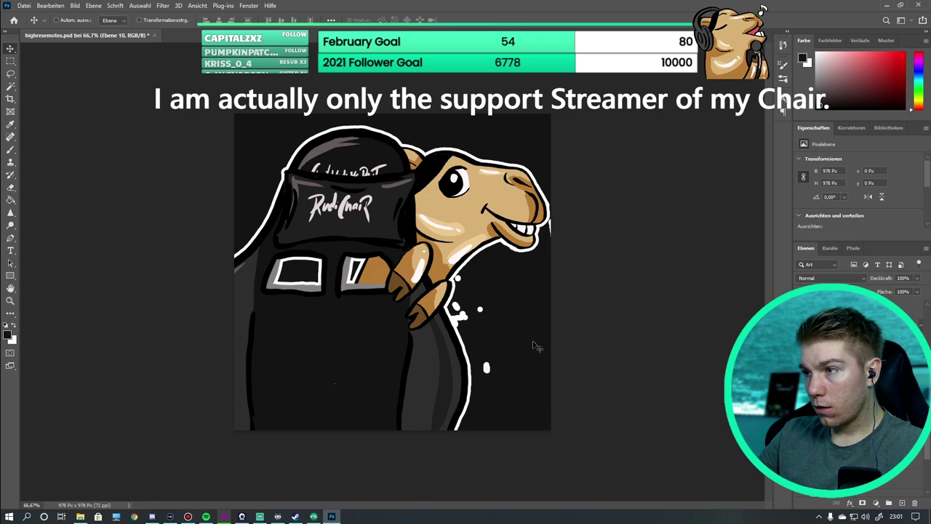
pyautogui.click(459, 315)
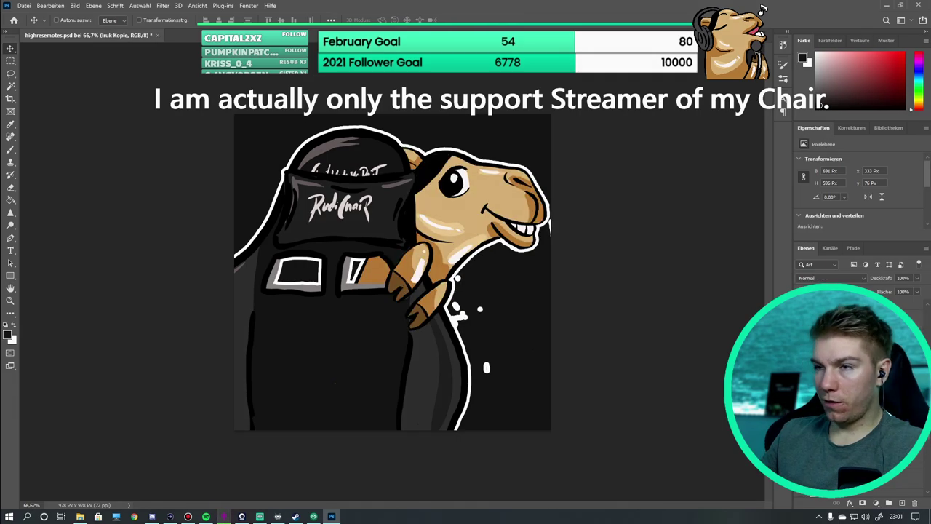